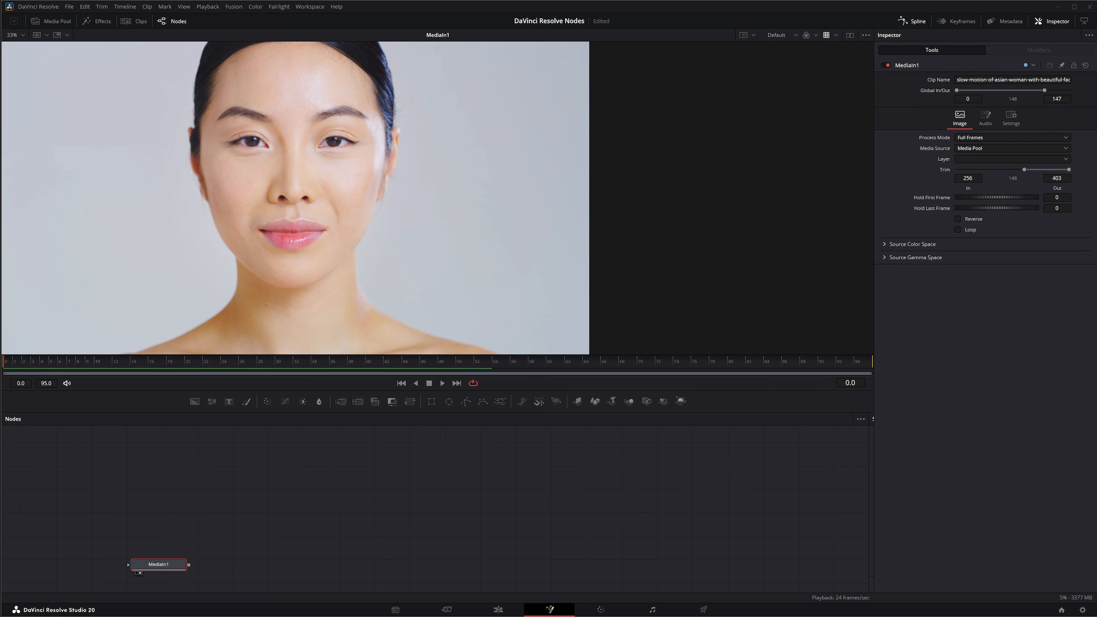
left_click_drag(406, 522, 412, 498)
left_click(296, 515)
left_click_drag(302, 504, 296, 514)
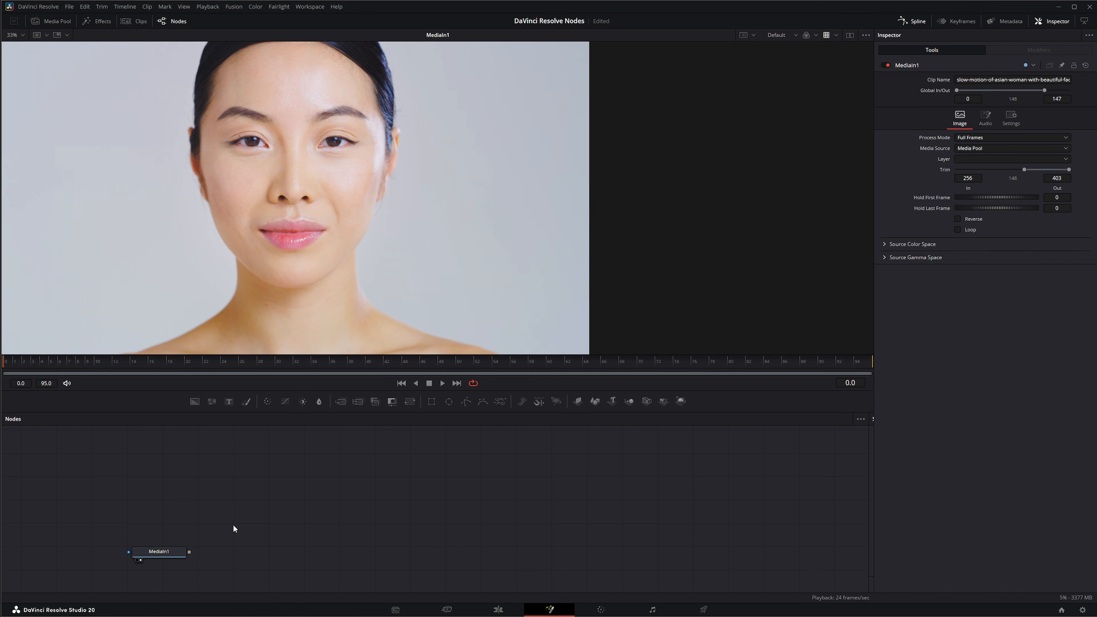
left_click_drag(224, 546, 577, 471)
left_click_drag(217, 558, 565, 469)
left_click_drag(169, 553, 157, 549)
left_click_drag(347, 519, 289, 519)
left_click(170, 550)
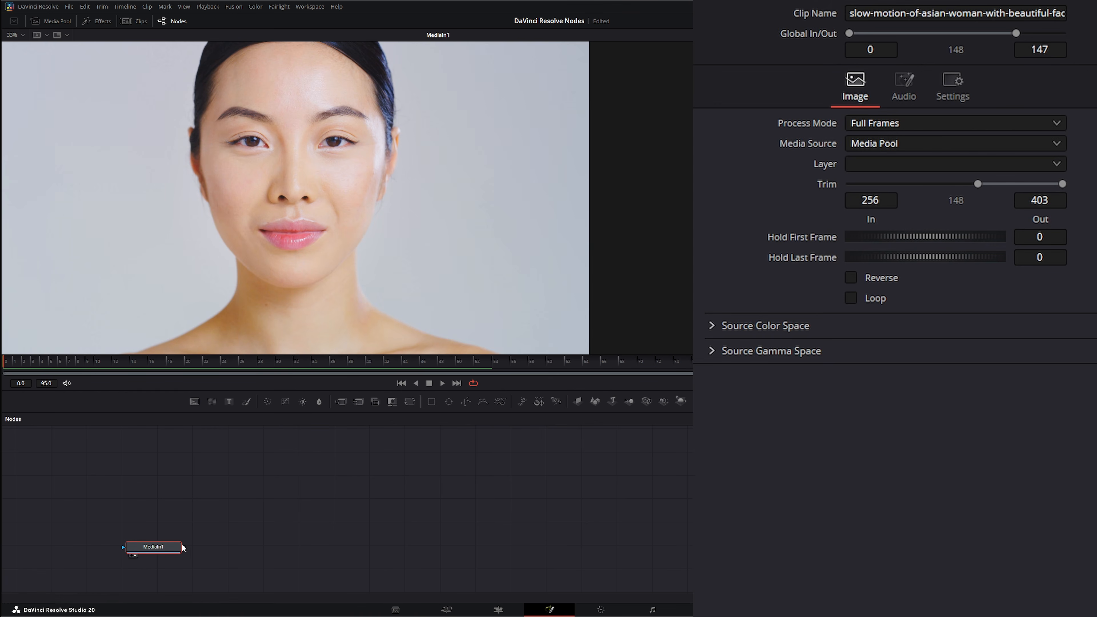
- Add a Crop node, connect MediaIn1's output to its input and show the Crop node in the viewer
left_click(307, 503)
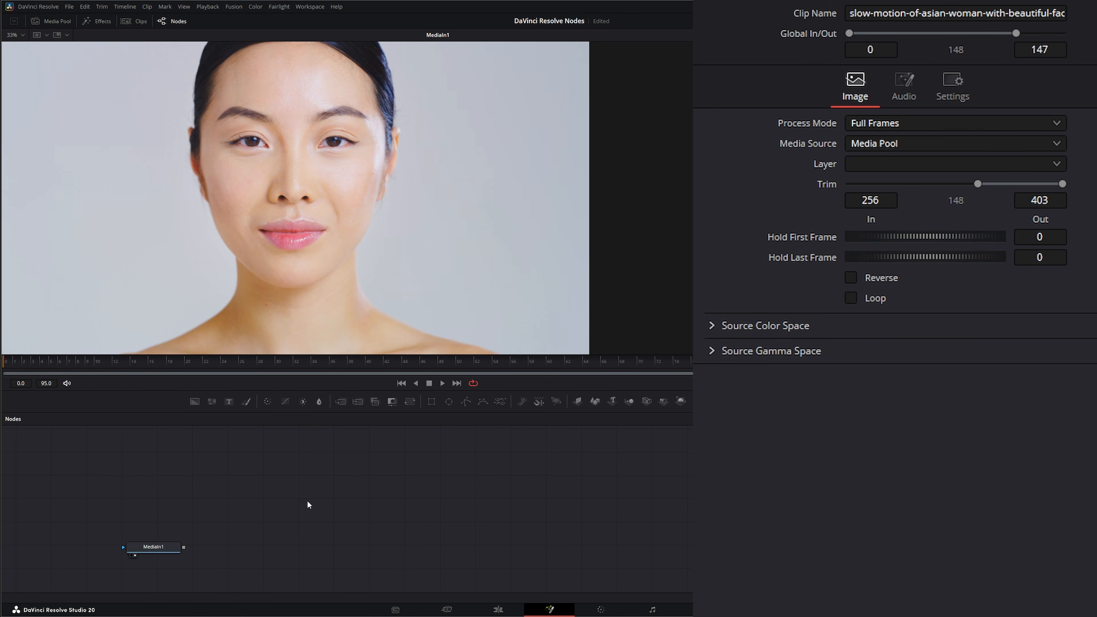
key("shift+space")
type("crop")
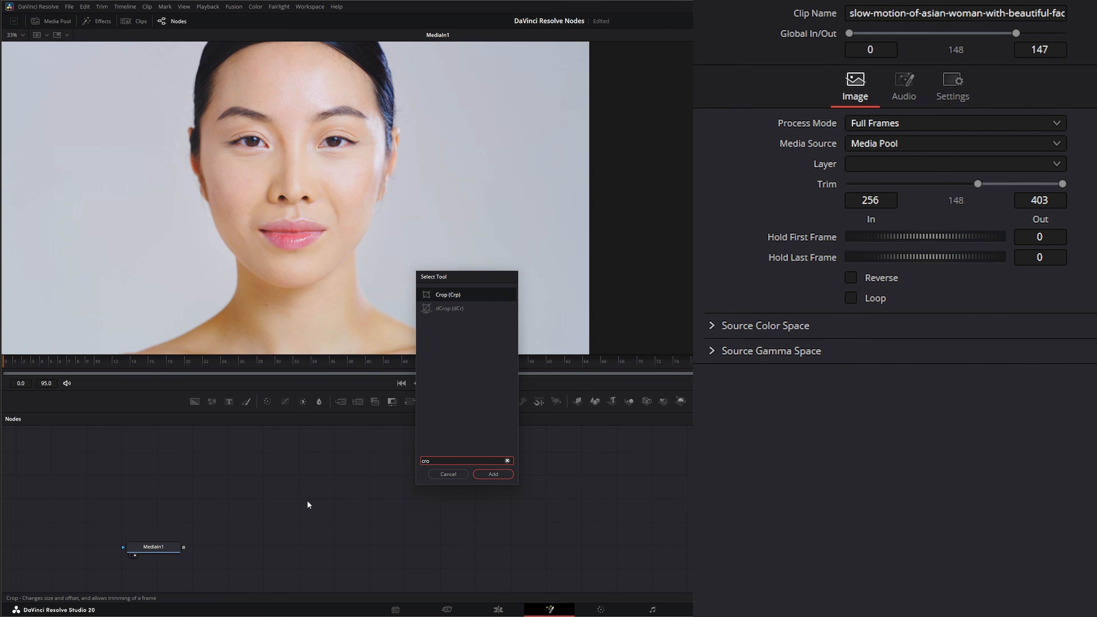
key("Return")
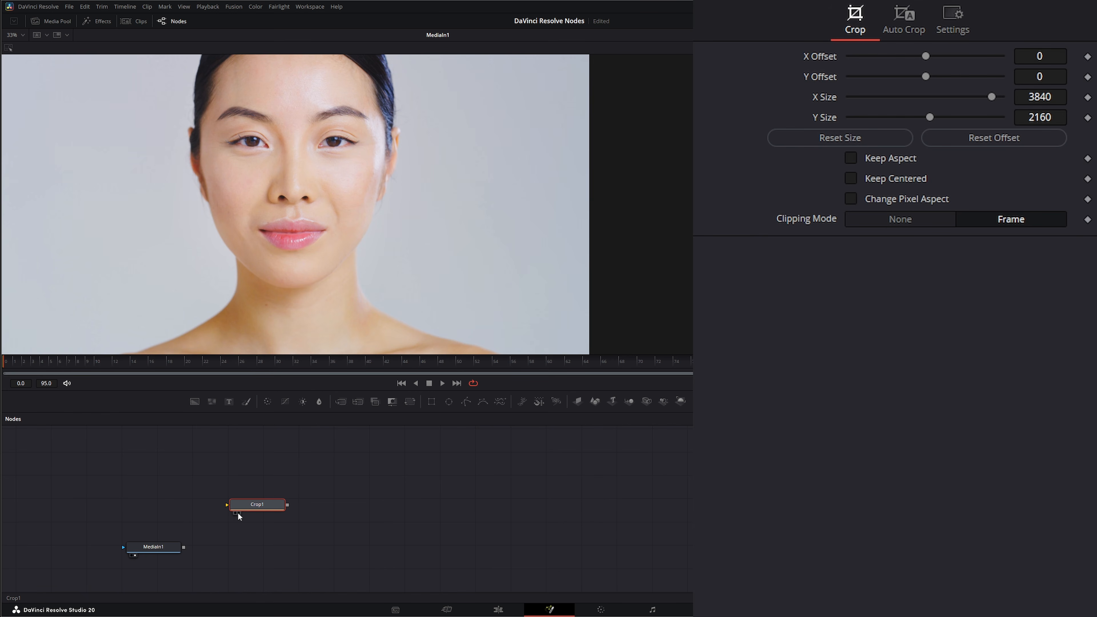
left_click_drag(184, 547, 230, 507)
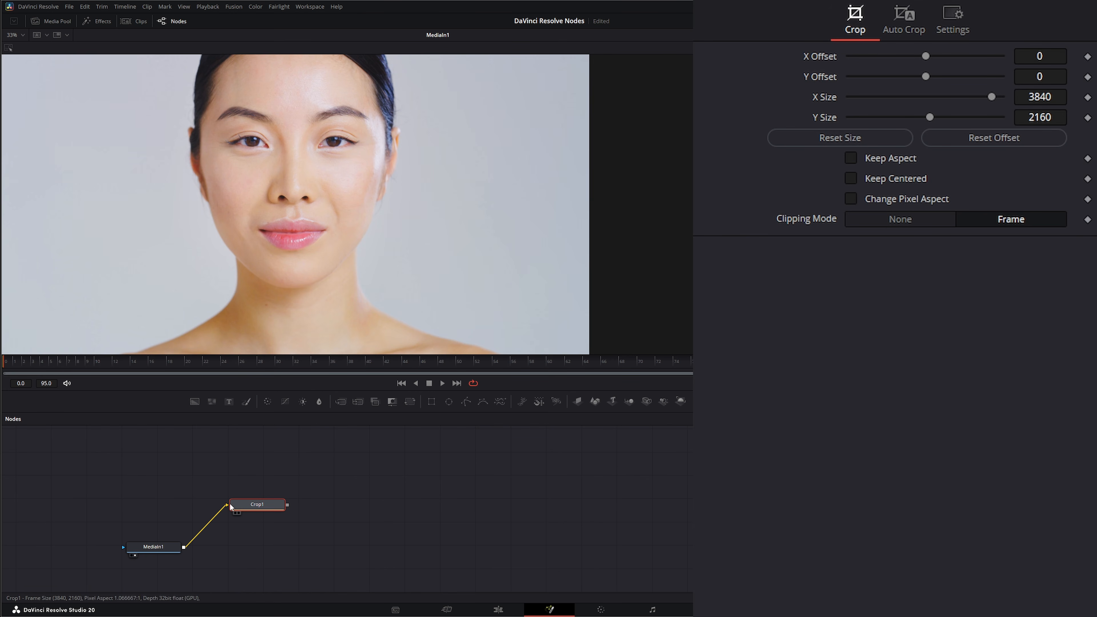
key("1")
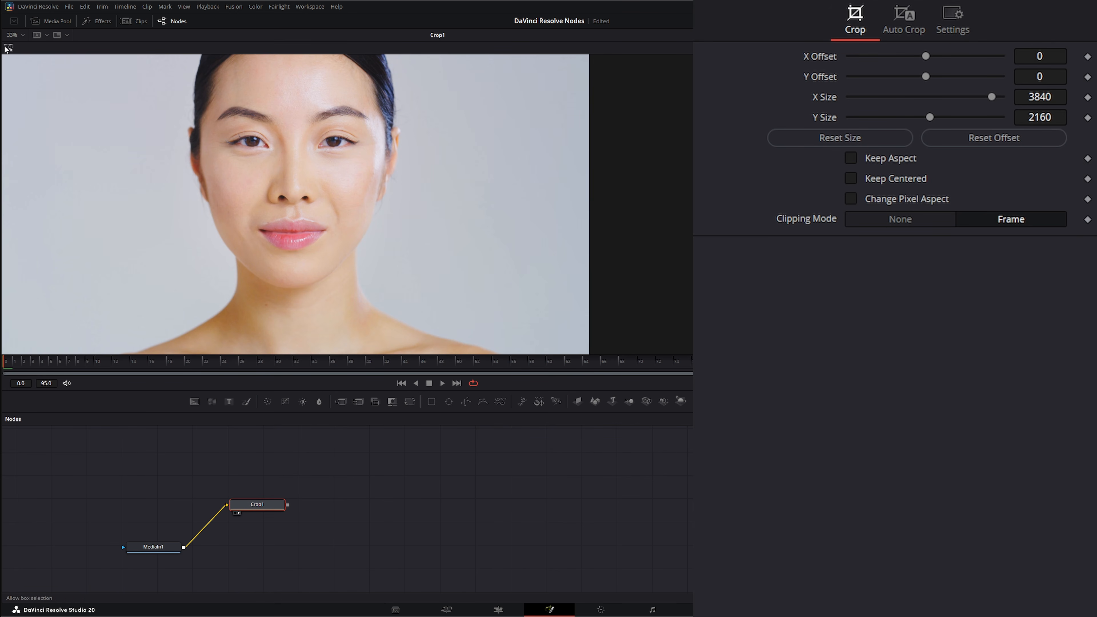
- Draw a crop region around the woman's face in the viewer, about 1476 by 1744 pixels
left_click_drag(216, 193, 206, 214)
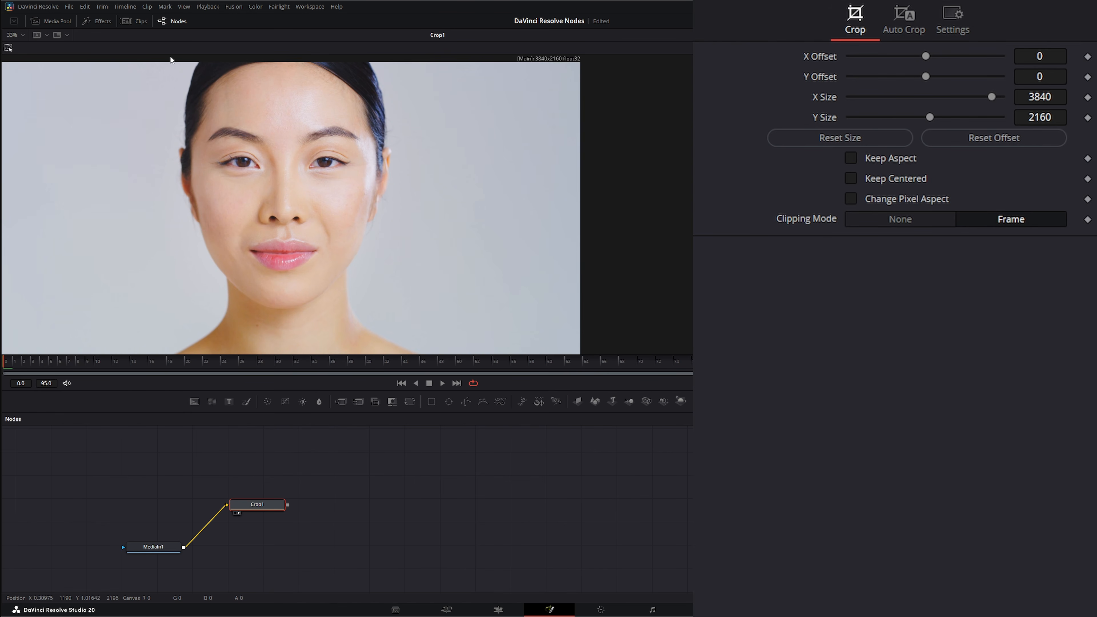
left_click_drag(171, 60, 399, 312)
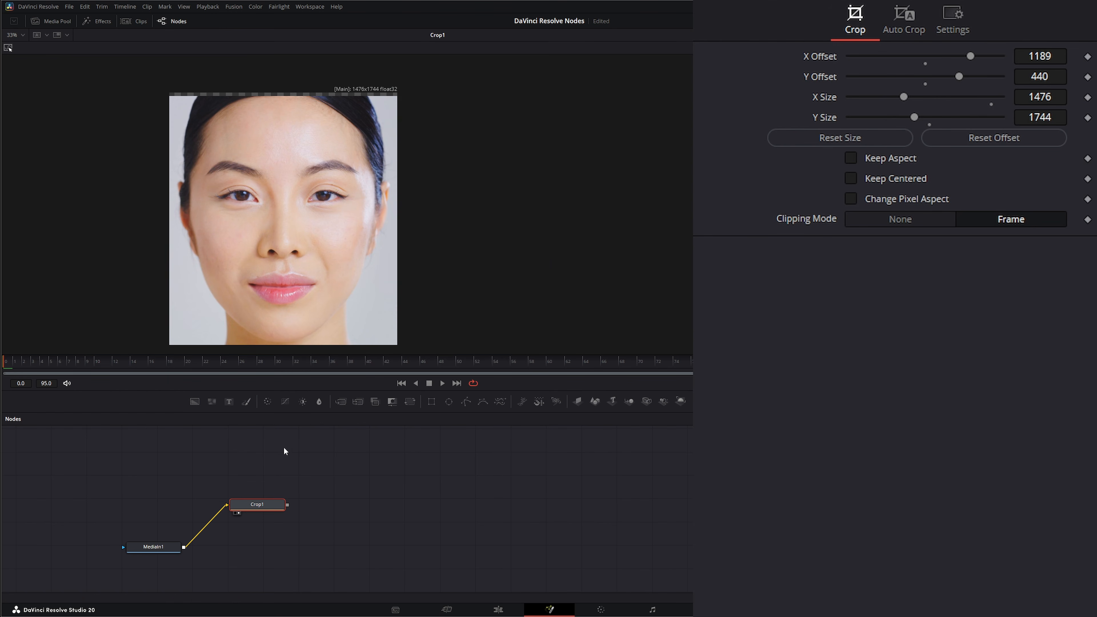
- Check the crop at the smiling frame, set its Y Size to 1939 and Y Offset to 203, and return to the first frame
left_click_drag(12, 362, 785, 536)
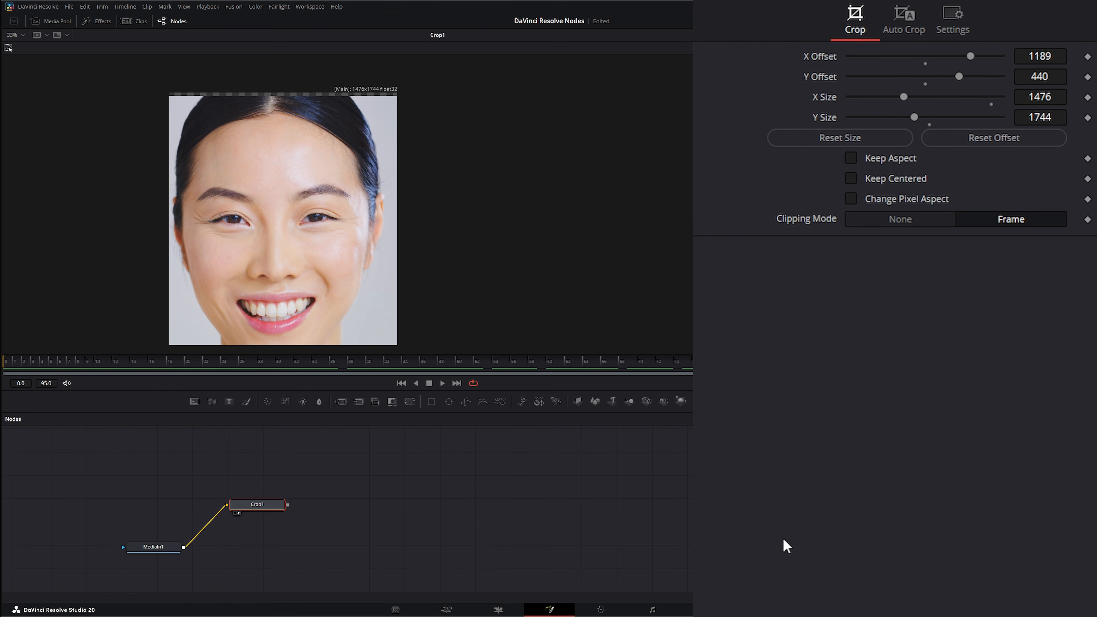
left_click_drag(438, 263, 440, 250)
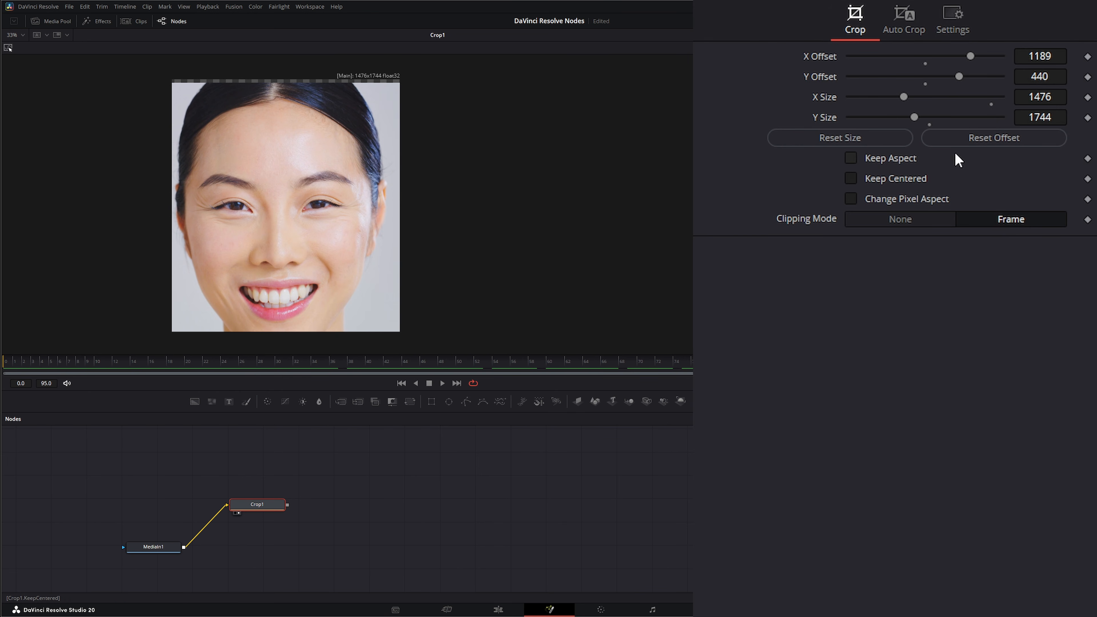
left_click_drag(915, 116, 917, 116)
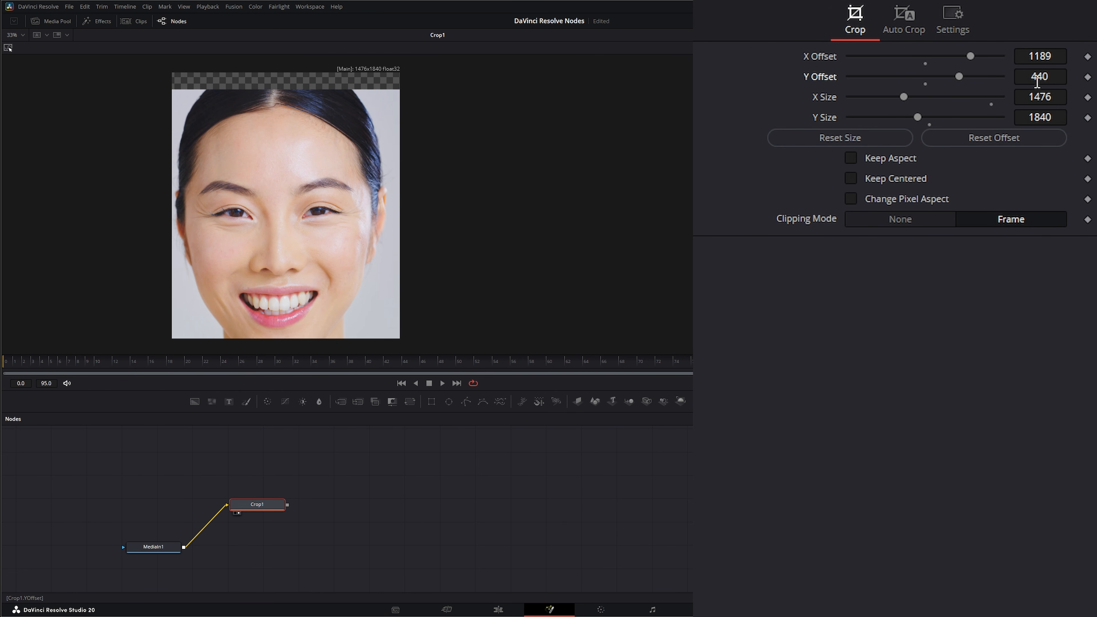
left_click_drag(1037, 80, 986, 80)
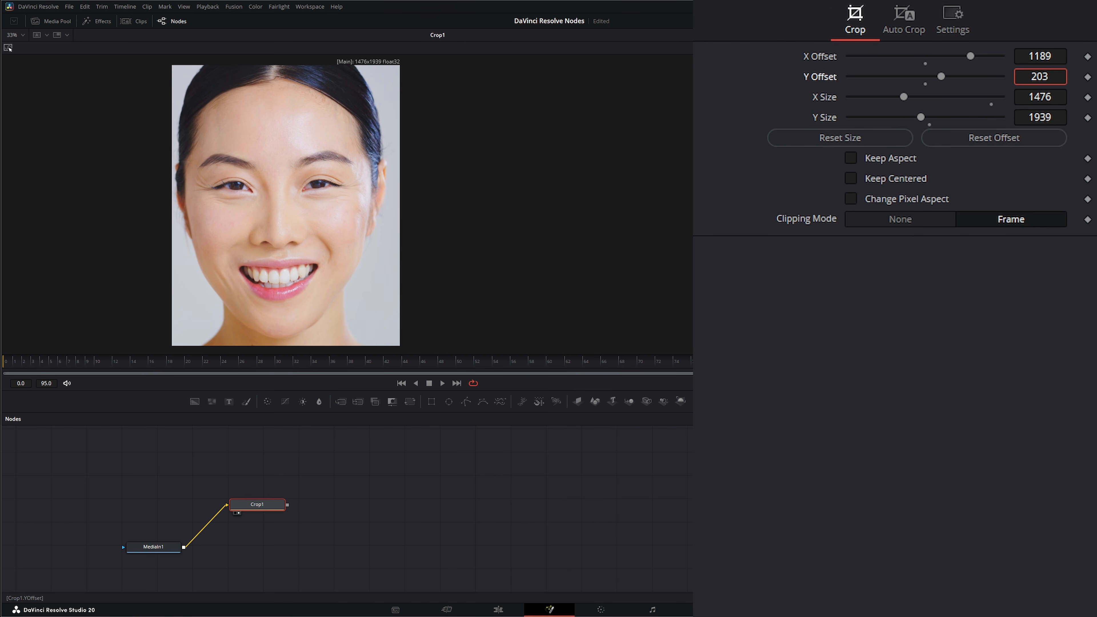
left_click_drag(703, 367, 2, 394)
- Duplicate the Crop1 node, connect Crop1's output to the copy and show the copy in the viewer
left_click_drag(268, 506, 259, 507)
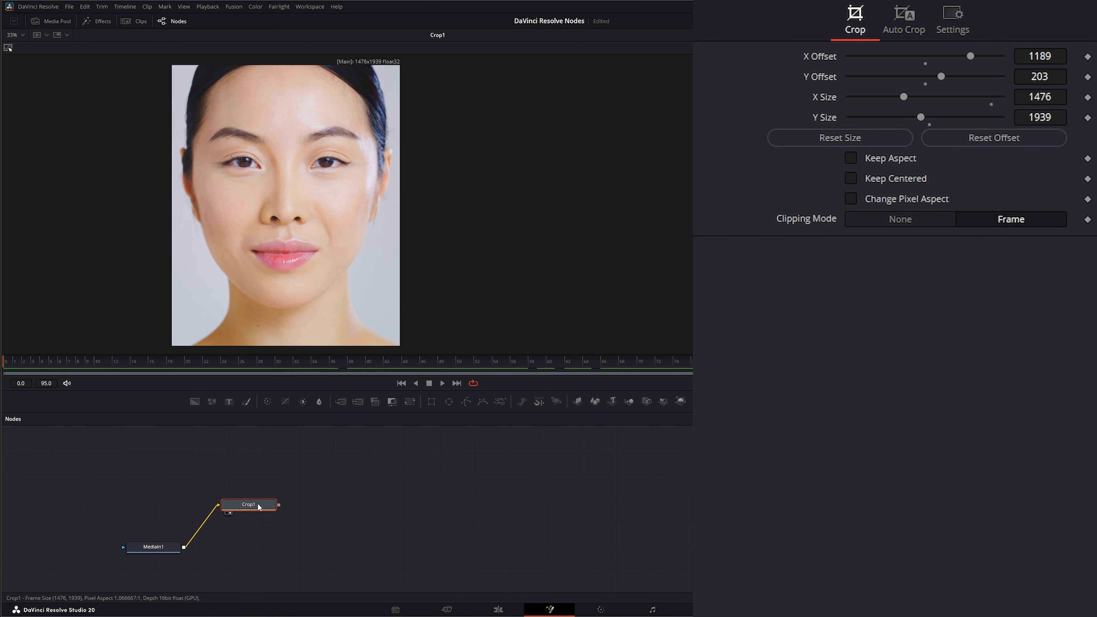
left_click(339, 507)
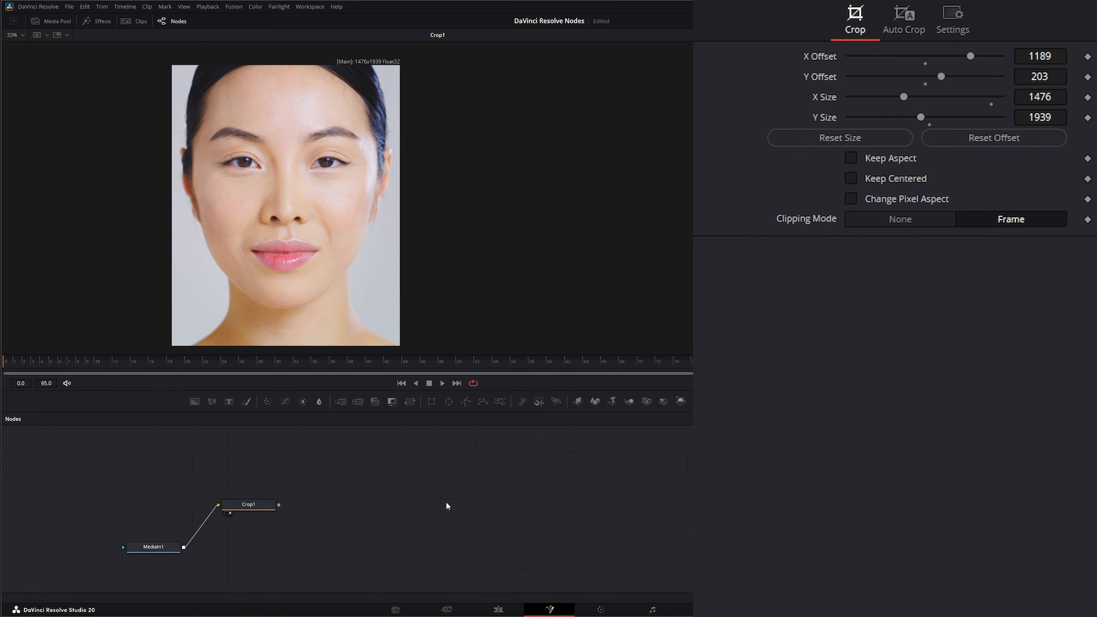
key("ctrl+v")
left_click_drag(450, 504, 431, 509)
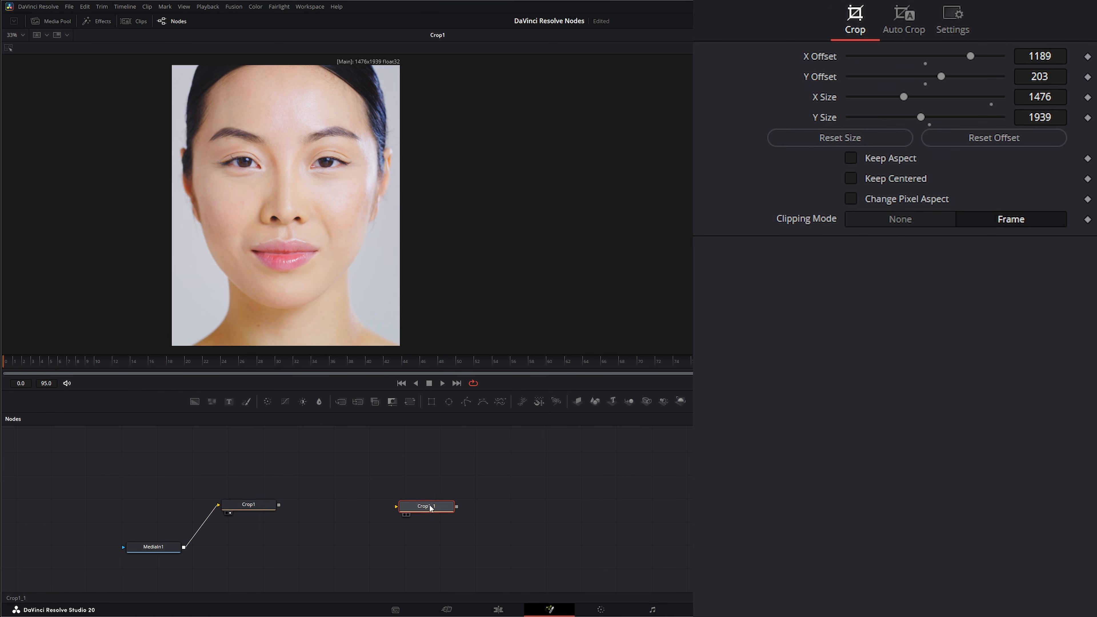
left_click_drag(270, 506, 413, 512)
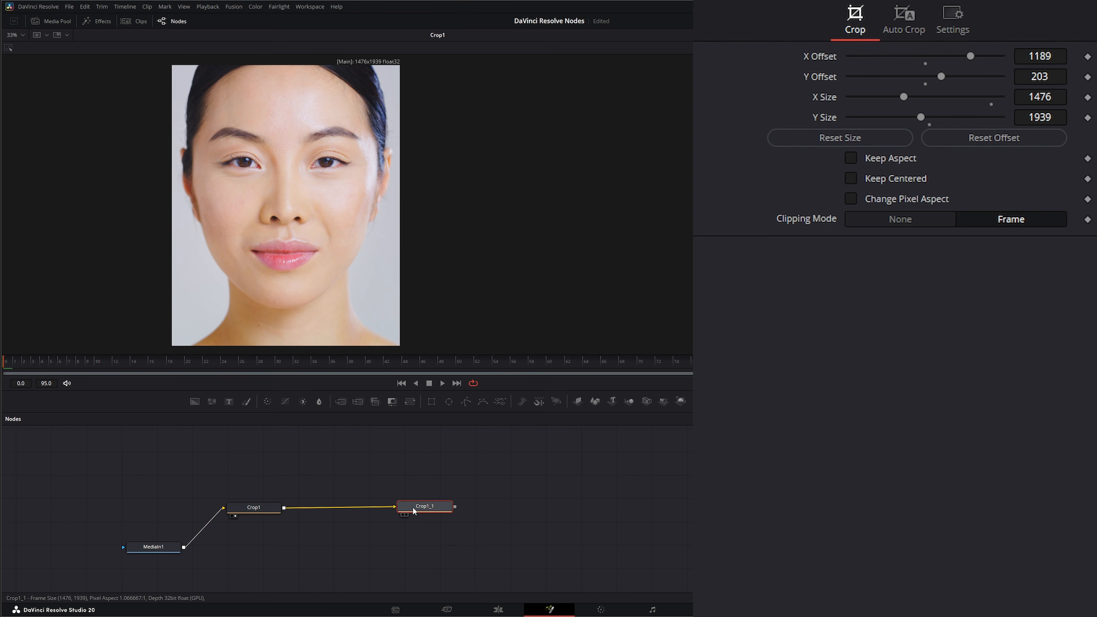
key("1")
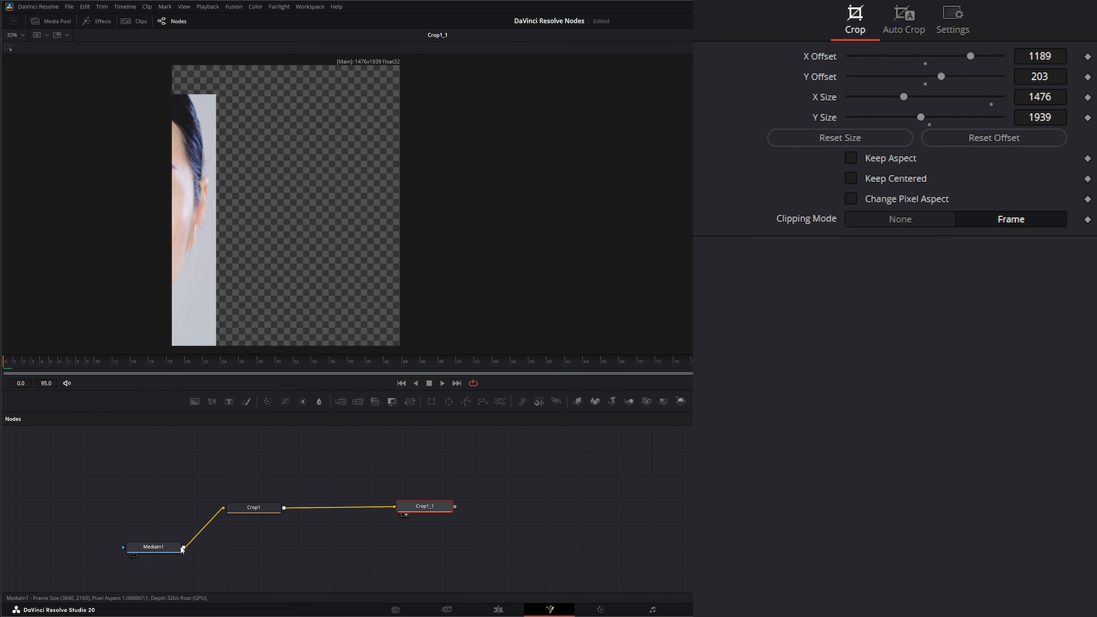
- Compare with the original MediaIn1 frame and set the second Crop node's size to 3840 by 2160
left_click_drag(165, 550, 221, 240)
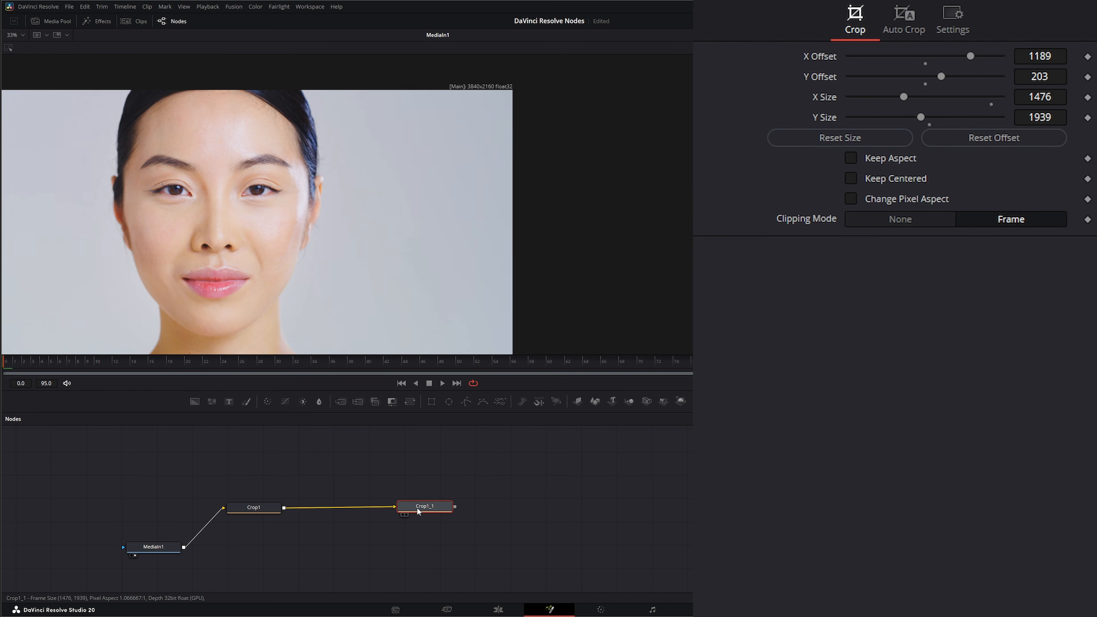
left_click_drag(371, 224, 371, 225)
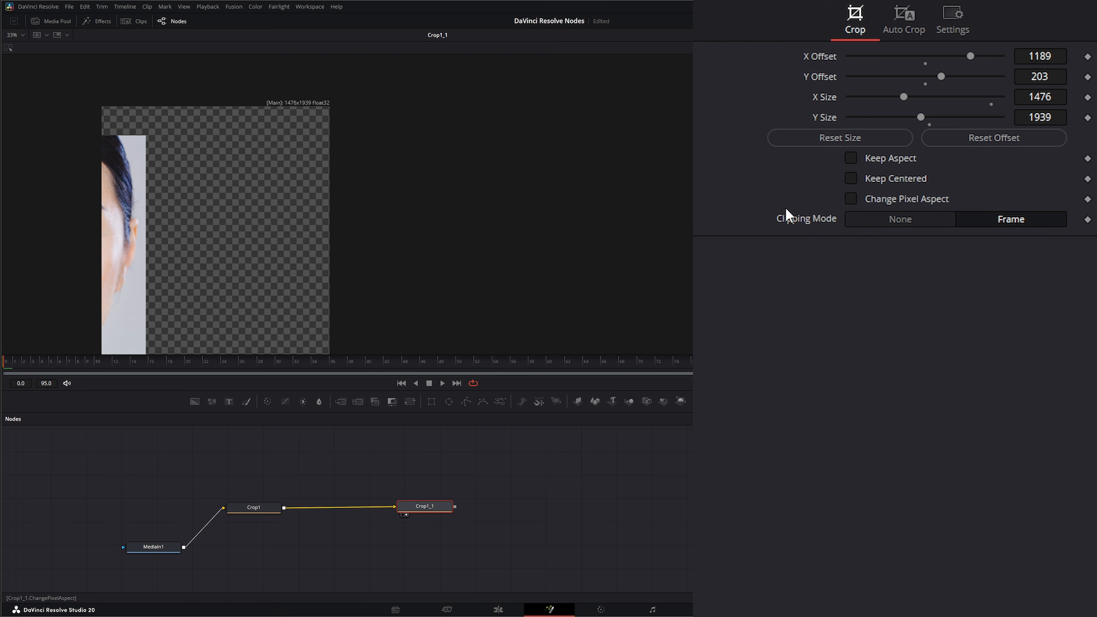
left_click(1050, 98)
type("3840")
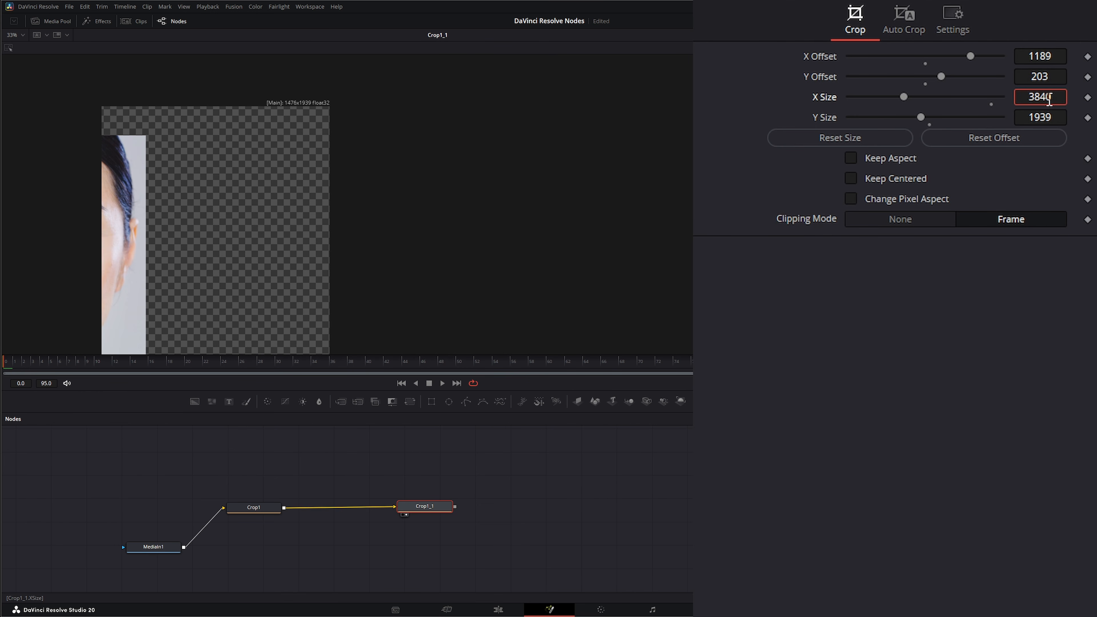
key("Tab")
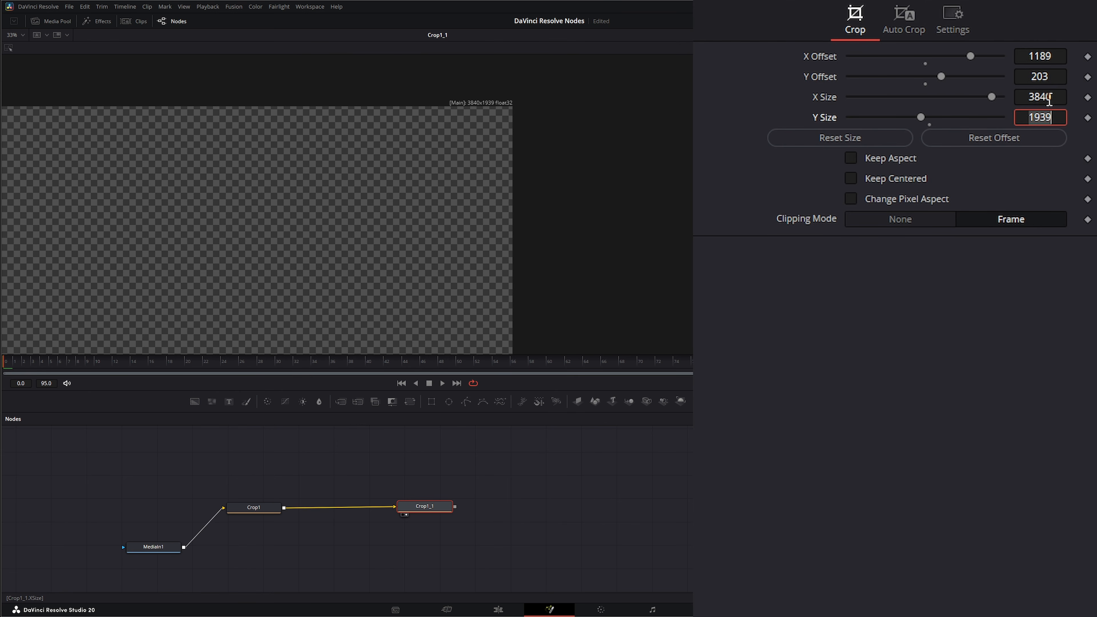
type("2160")
key("Tab")
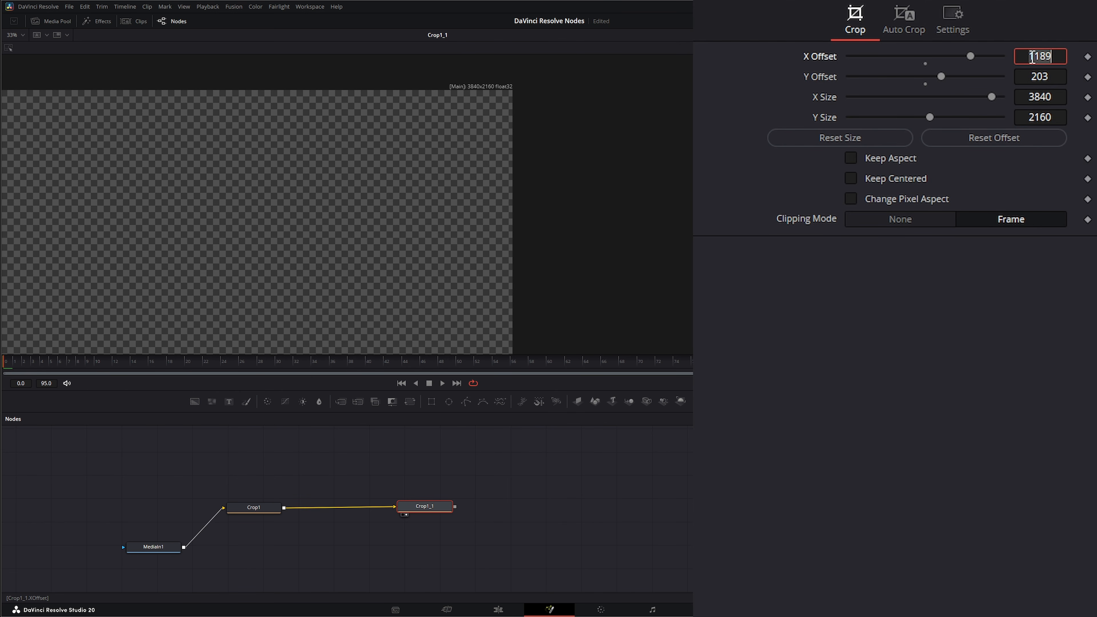
- Invert the second Crop node's offsets by setting X Offset to -1189 and Y Offset to -203
left_click(1043, 59)
type("-")
left_click(1026, 81)
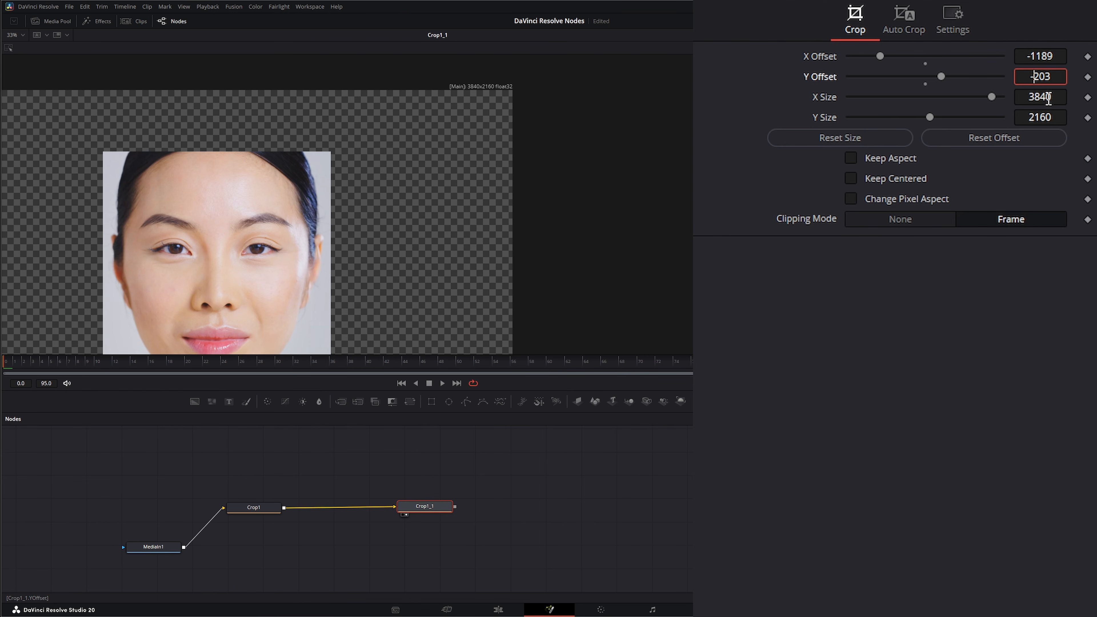
left_click(1028, 76)
type("-")
left_click(382, 305)
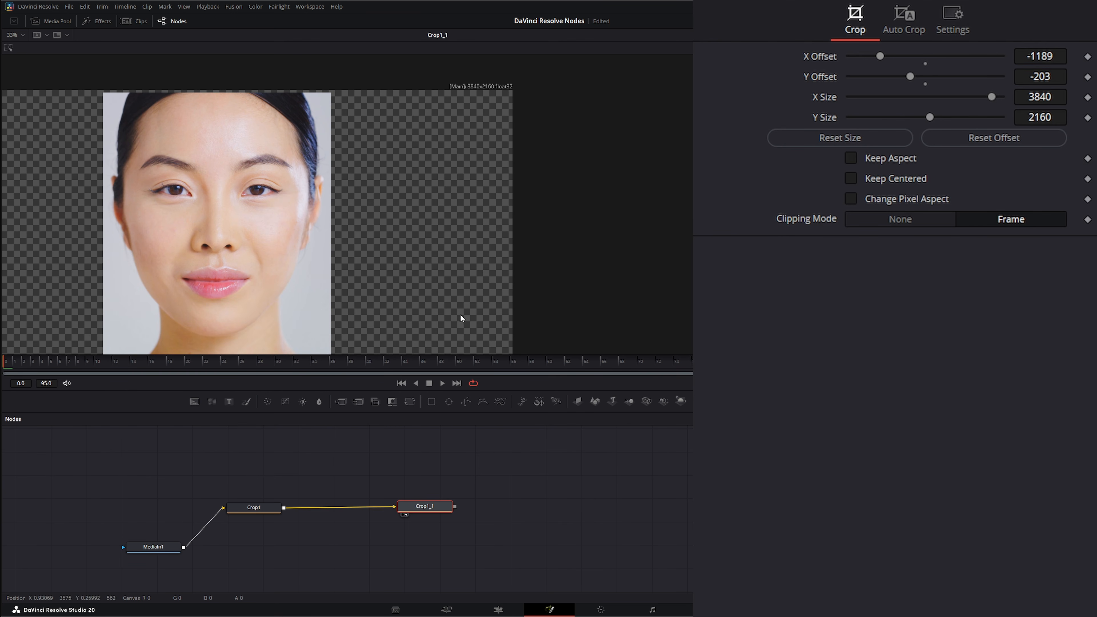
left_click_drag(460, 313, 477, 285)
- Add a Merge node with MediaIn1 as background and Crop1_1 as foreground, and show the merged result in the viewer
left_click_drag(437, 507, 429, 508)
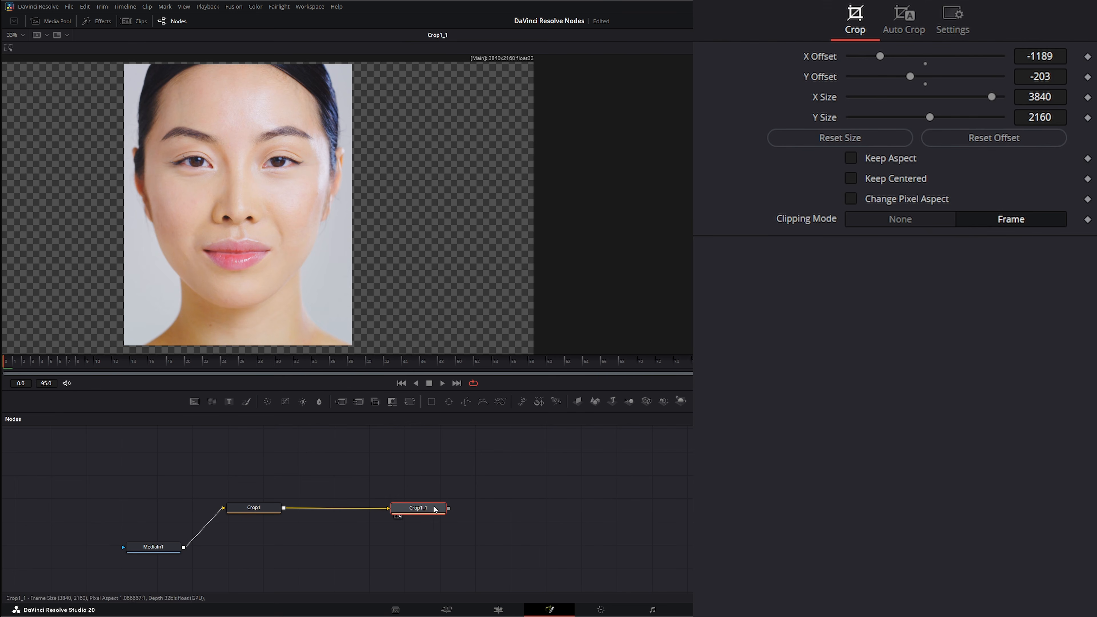
left_click(206, 555)
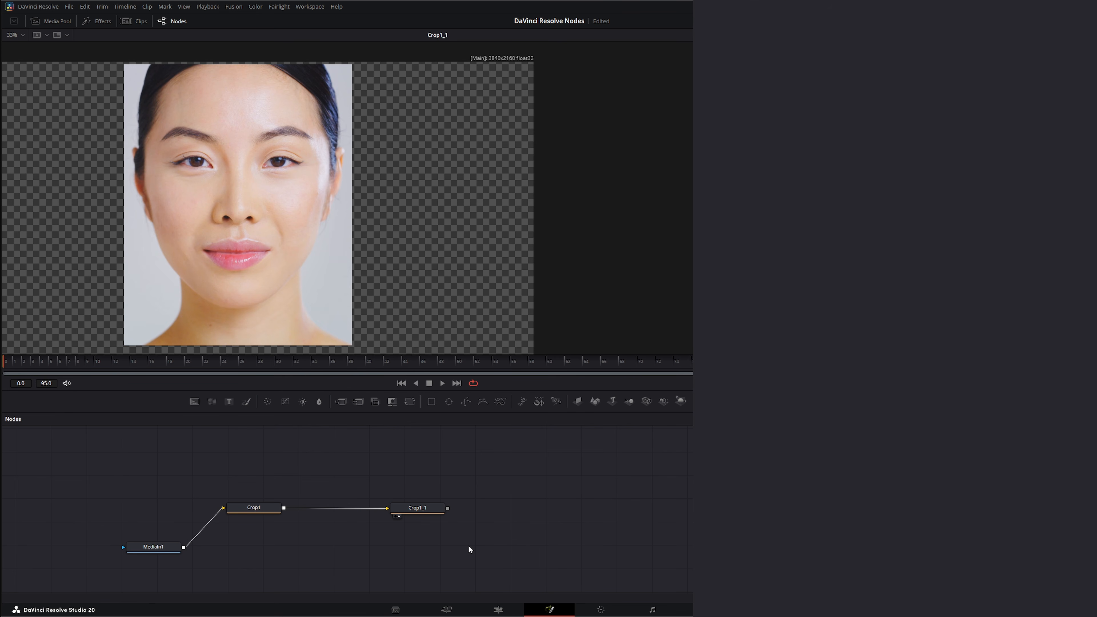
left_click_drag(341, 401, 497, 591)
left_click_drag(424, 562, 425, 562)
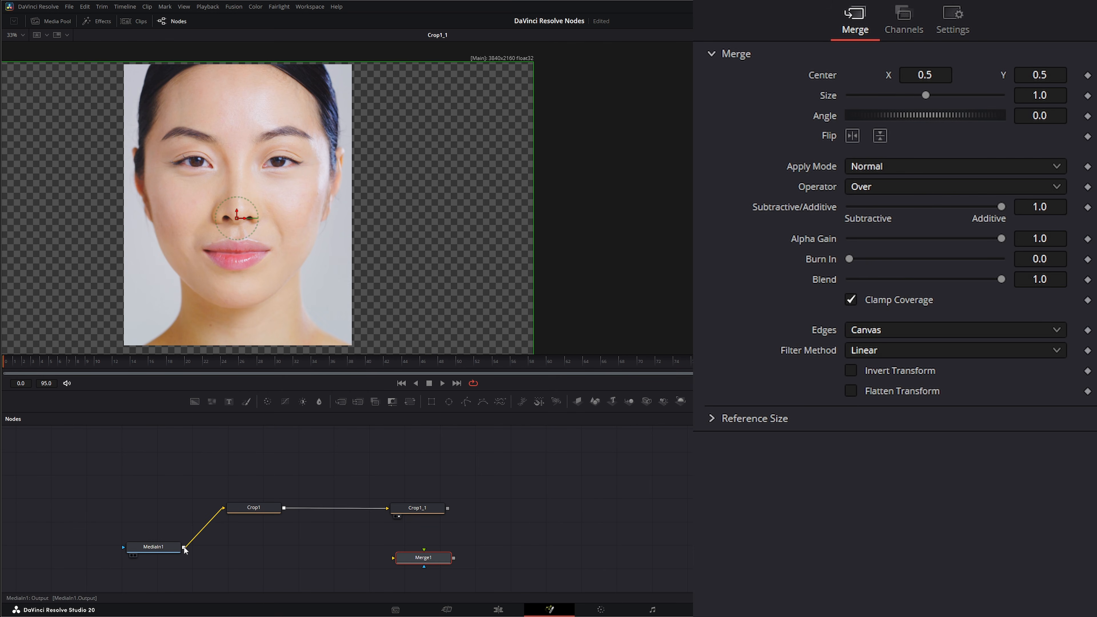
left_click_drag(184, 547, 396, 561)
left_click_drag(447, 508, 428, 559)
key("2")
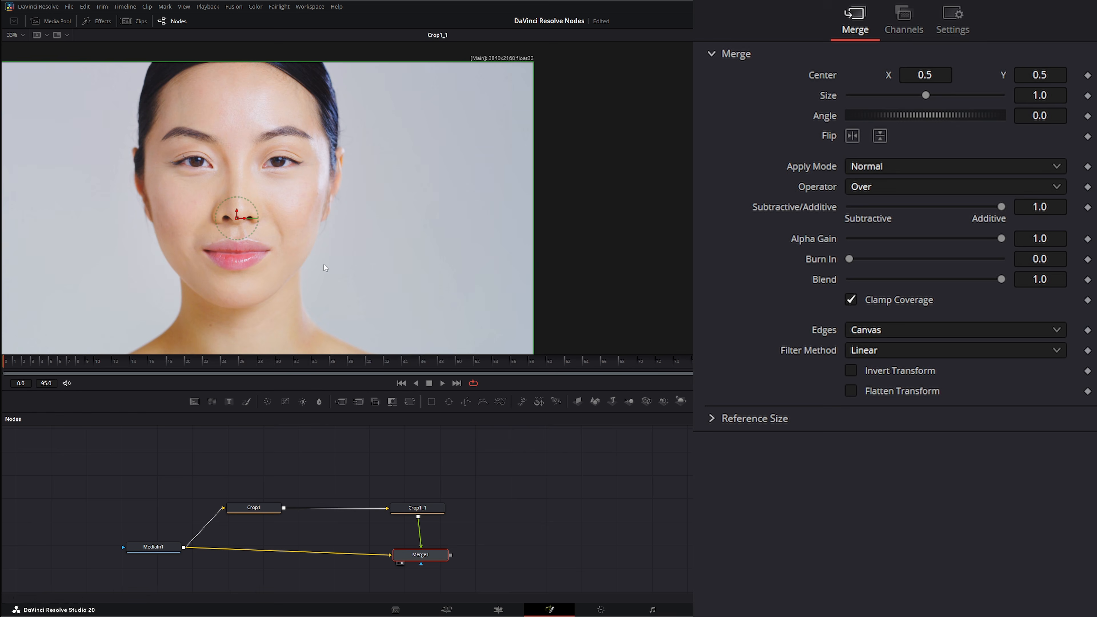
- Insert a Brightness/Contrast node between the two Crop nodes, set its Gain to 0.4 and play the clip to check the effect
left_click(323, 491)
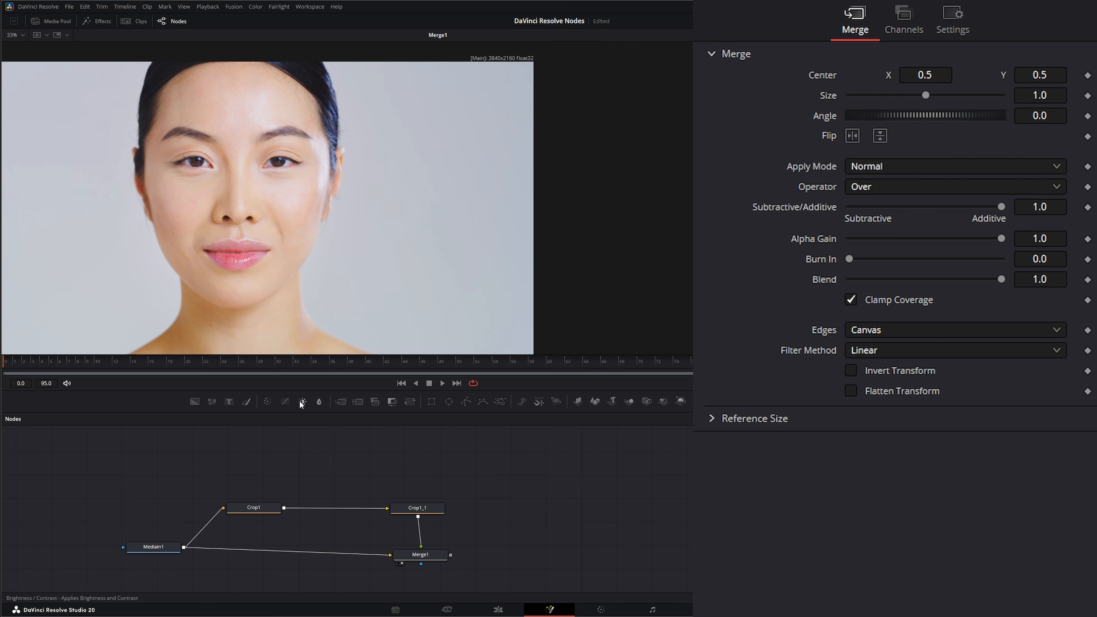
left_click_drag(303, 401, 336, 512)
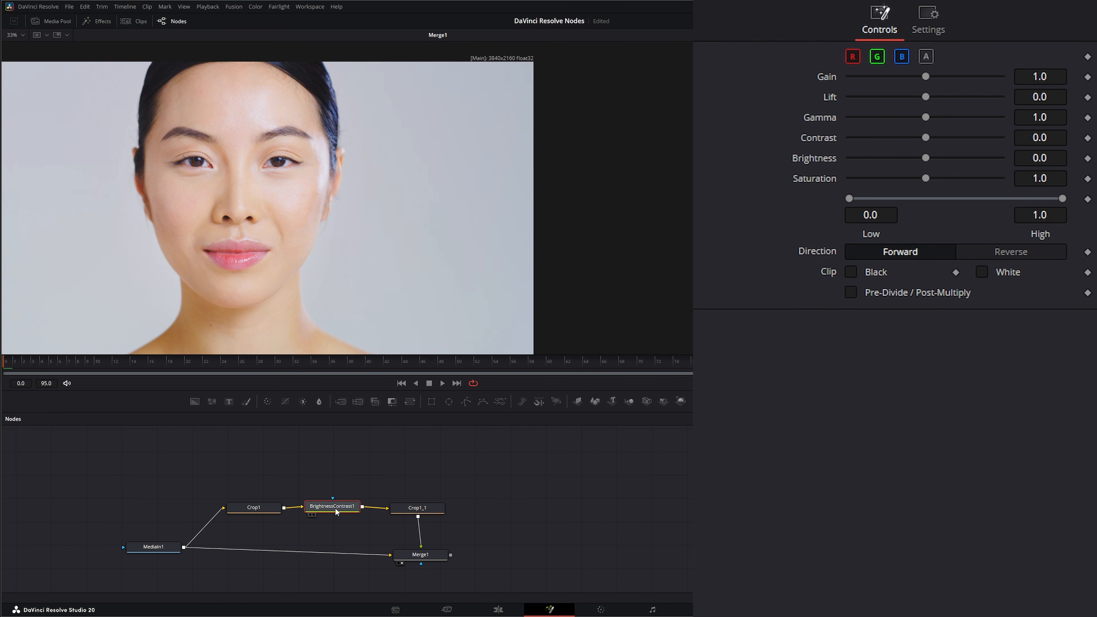
left_click_drag(926, 77, 880, 77)
left_click(441, 383)
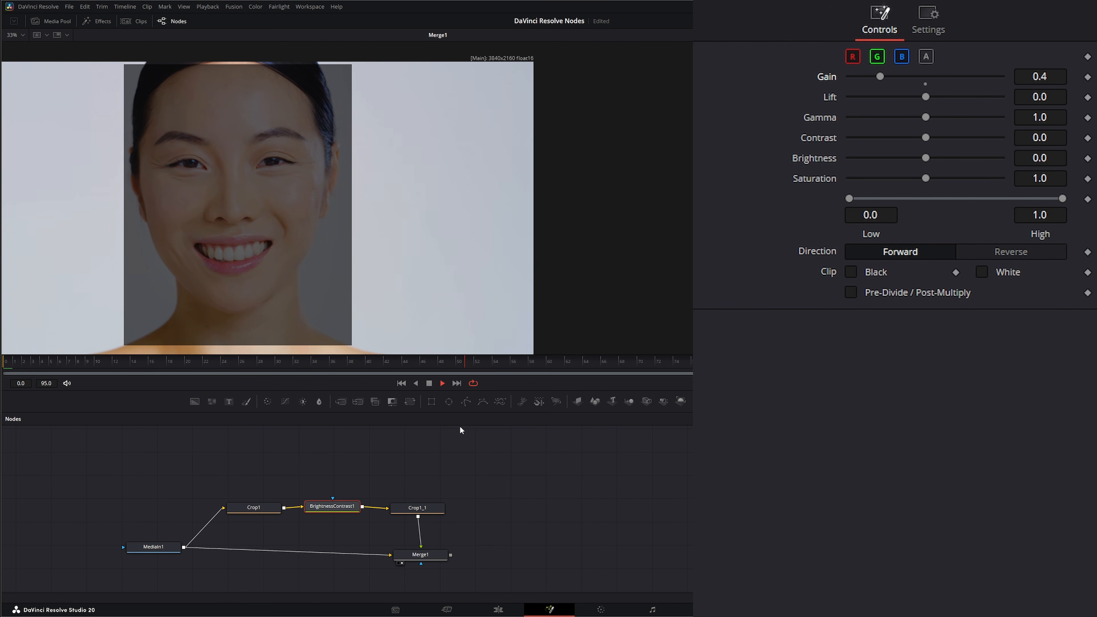
left_click(429, 384)
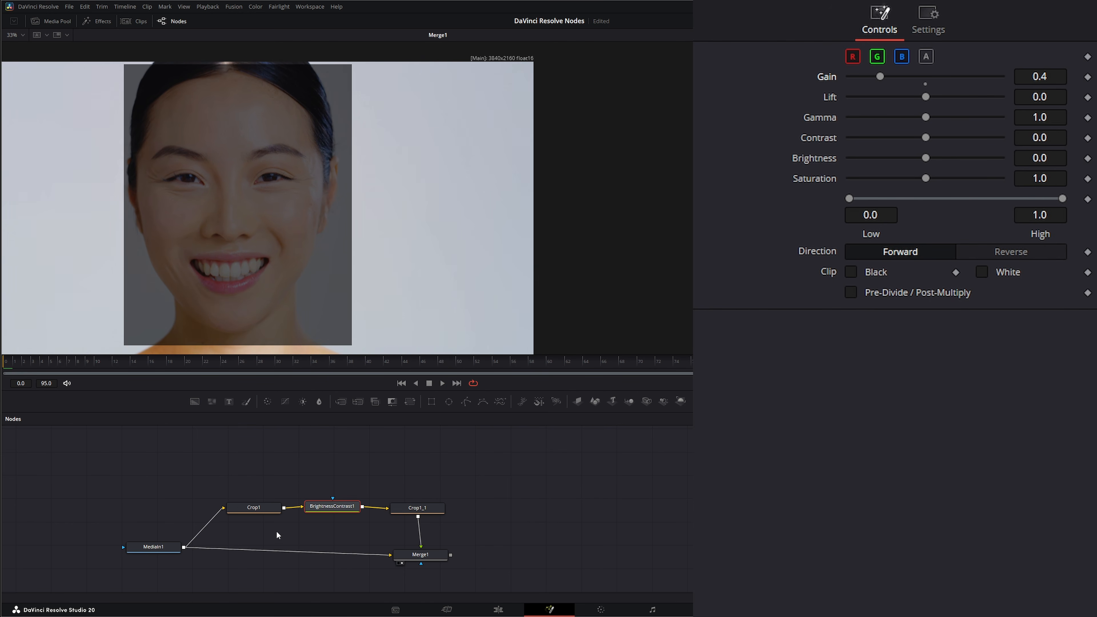
- Delete the Brightness/Contrast node between the two Crop nodes
left_click_drag(325, 457, 355, 524)
key("Delete")
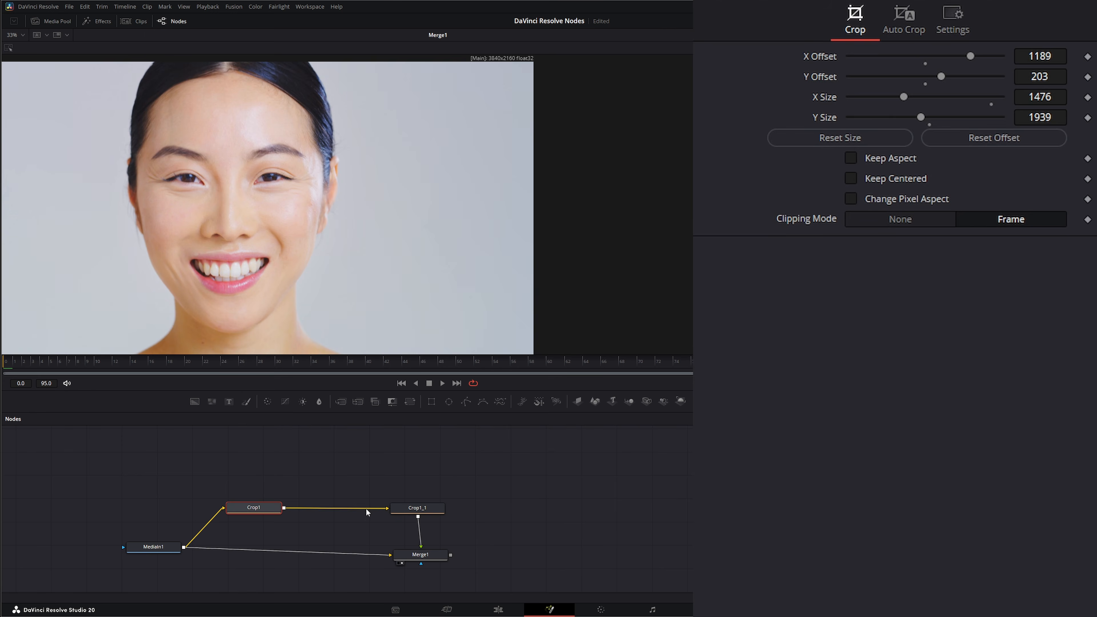
- Move the Crop1_1 and Merge1 nodes together farther from Crop1 to make room between the two Crop nodes
left_click_drag(365, 487, 518, 557)
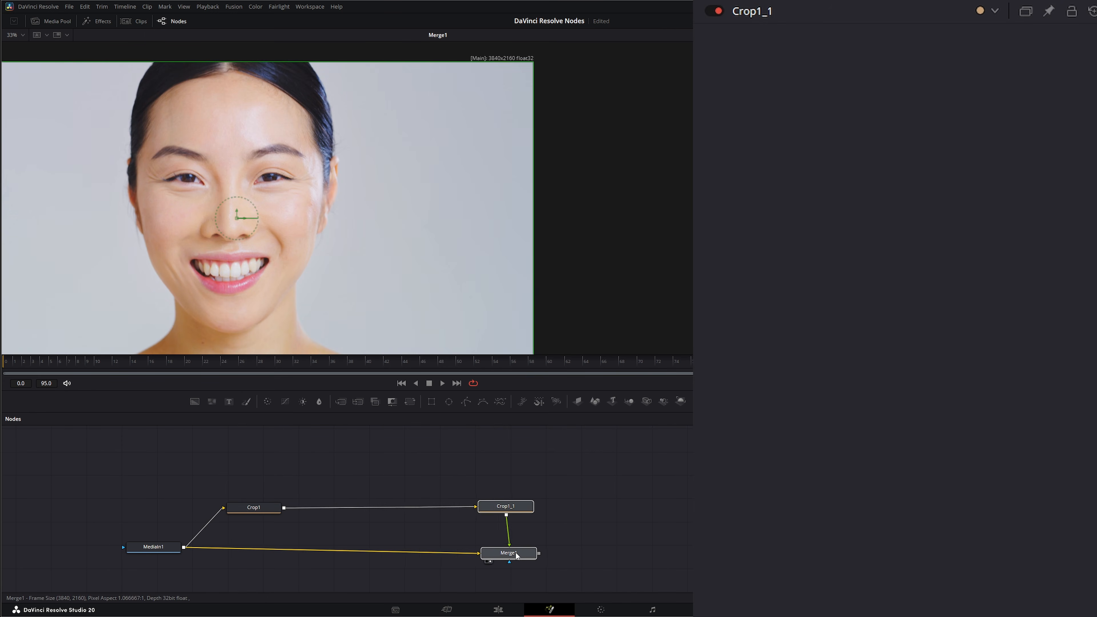
- Shift the Crop1_1 and Merge1 nodes a little farther from Crop1 and show Crop1 in the viewer
left_click(253, 512)
left_click_drag(247, 462, 484, 515)
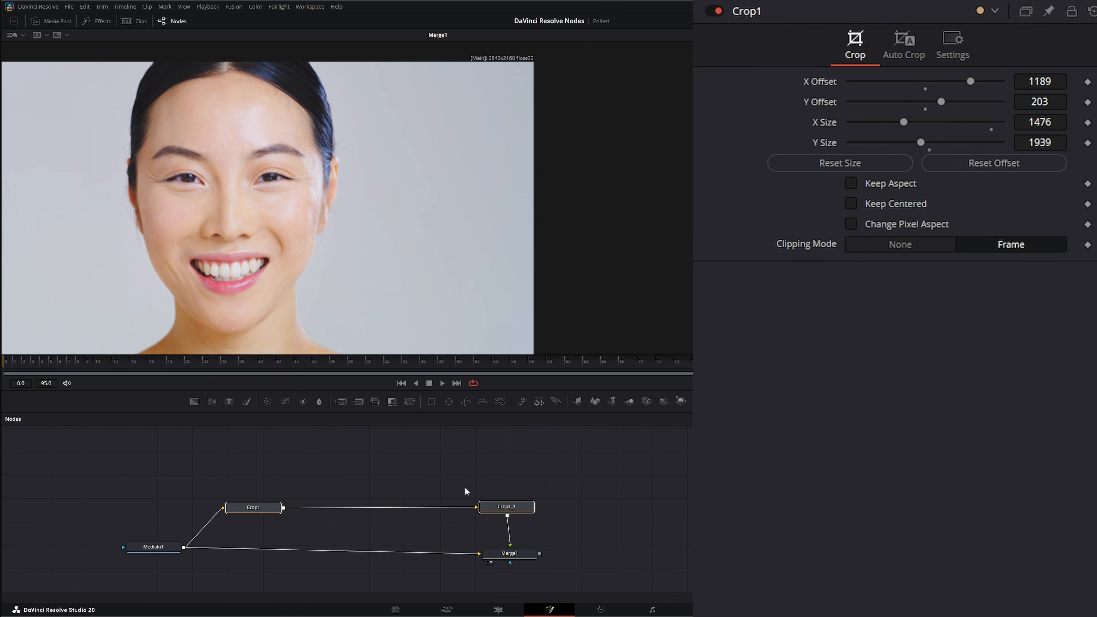
mouse_move(474, 467)
left_mouse_down()
mouse_move(520, 562)
mouse_move(552, 563)
left_mouse_up()
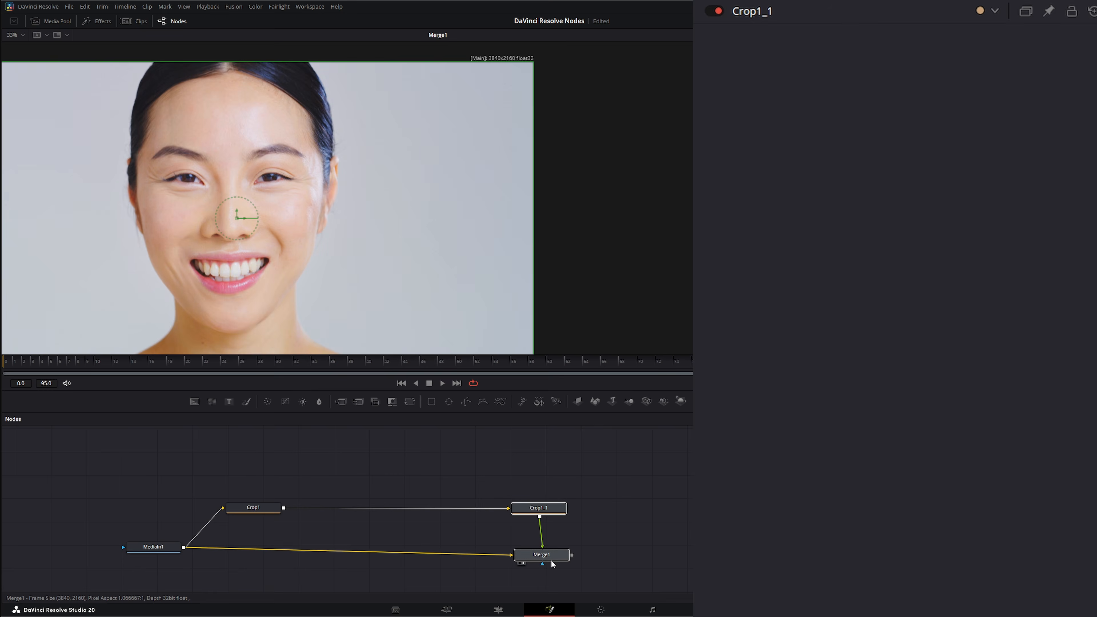
left_click(268, 508)
key("1")
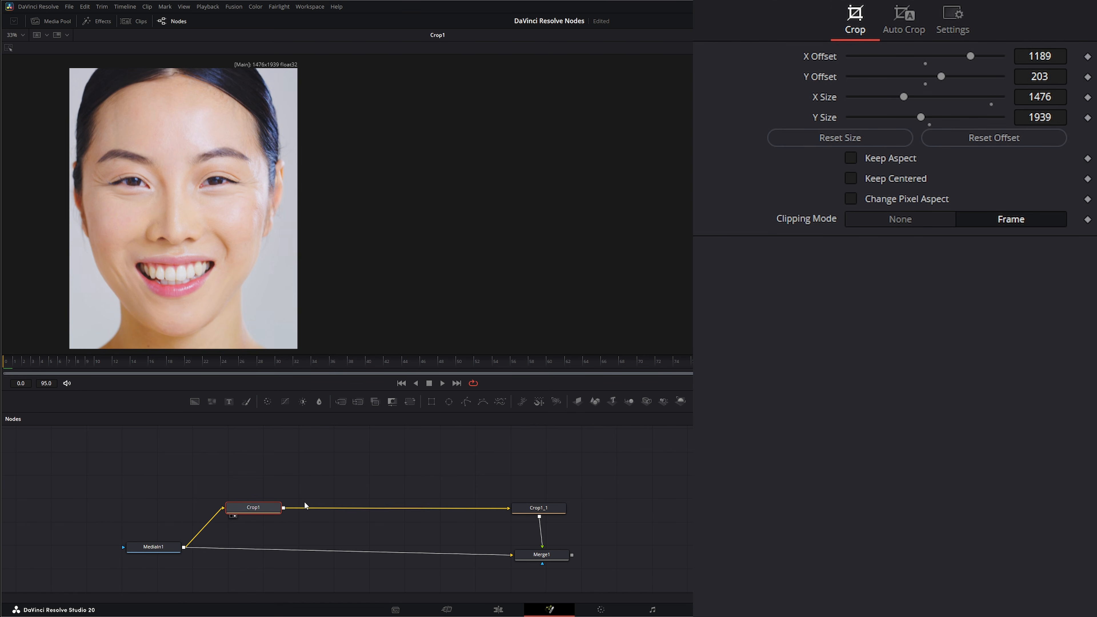
- Insert a Vector Warp node between Crop1 and Crop1_1, placed with some space after Crop1
left_click(260, 508)
key("shift+space")
type("ve")
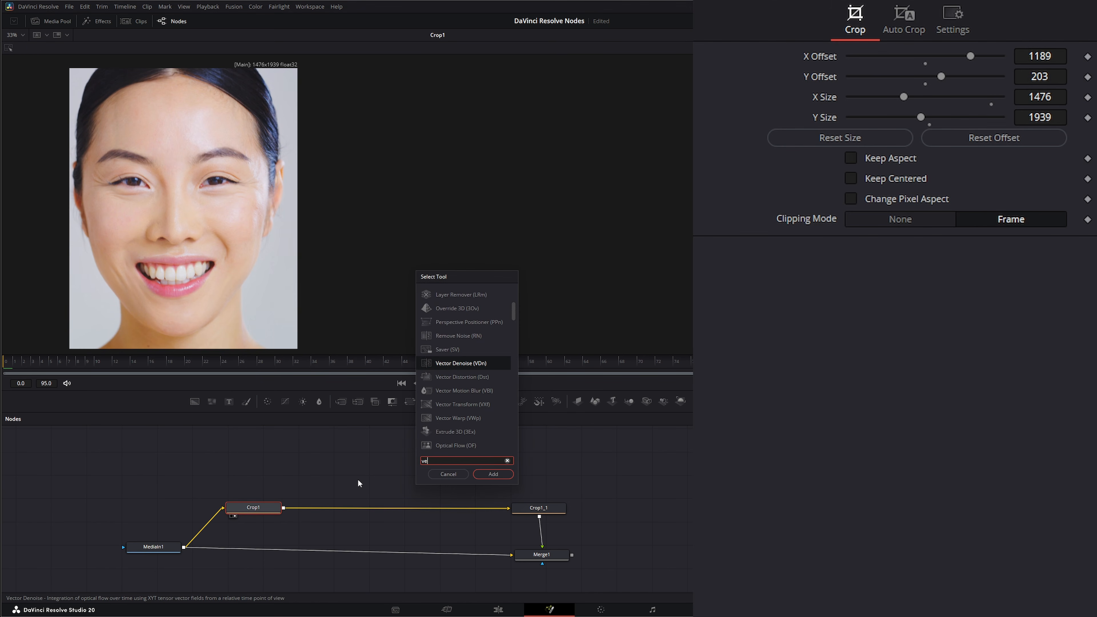
type("ctor warp")
left_click(494, 474)
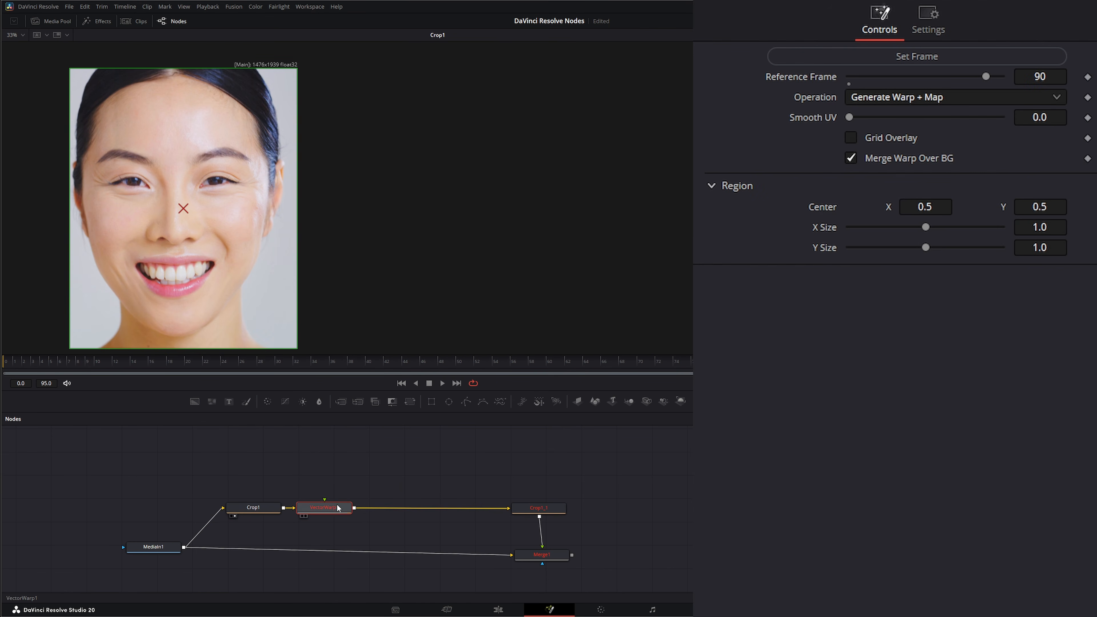
left_click_drag(338, 508, 361, 508)
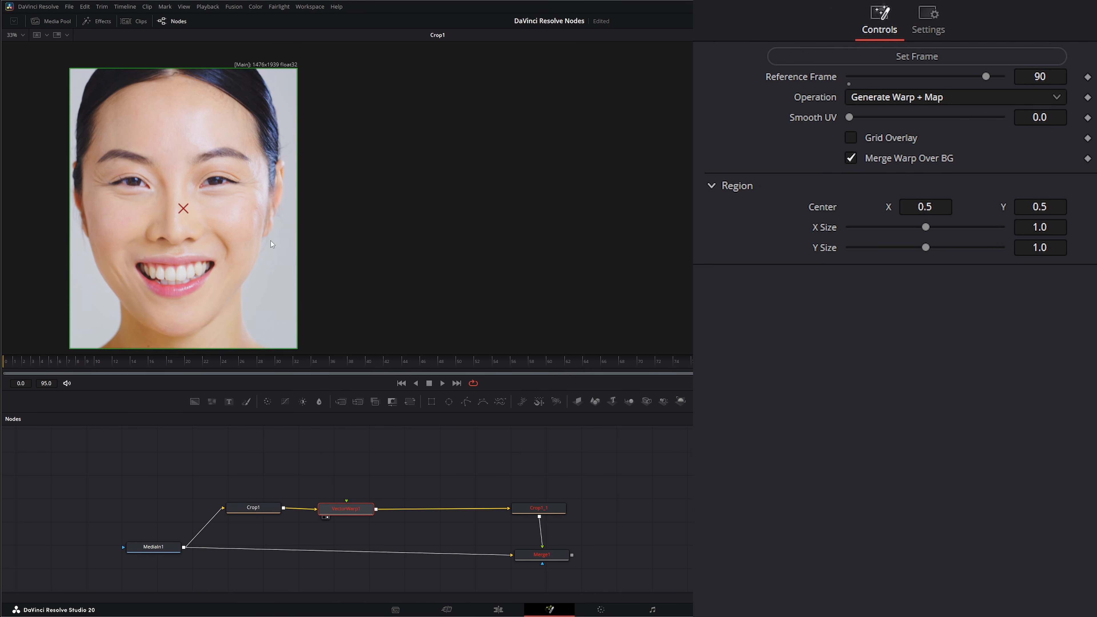
- Examine which image channels the viewer offers for display before any Optical Flow node is added
right_click(225, 206)
mouse_move(294, 225)
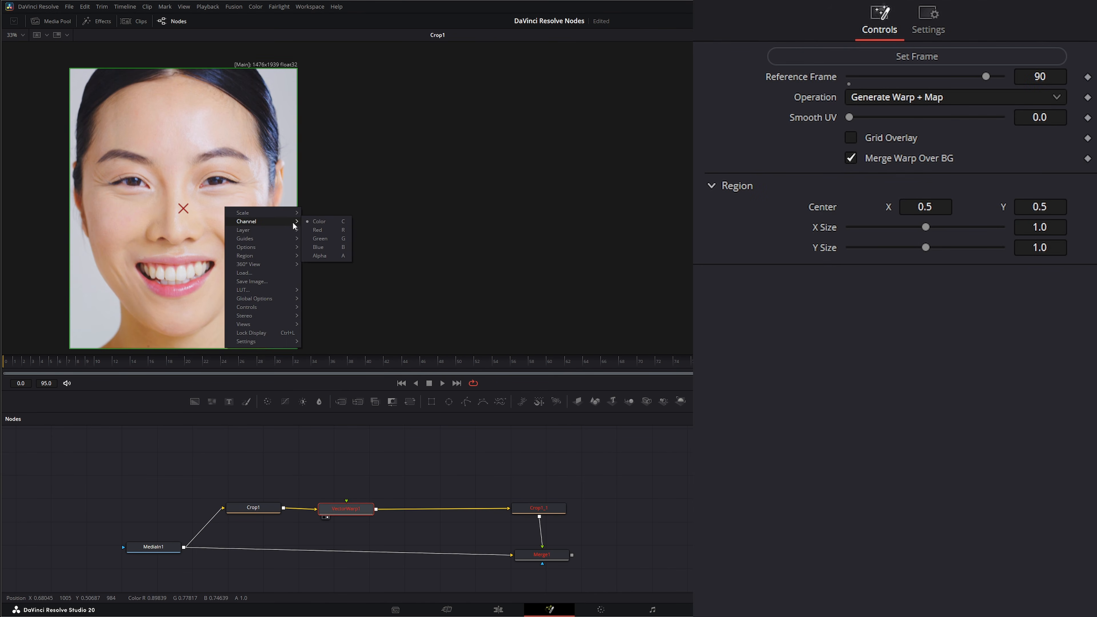
right_click(200, 280)
mouse_move(259, 294)
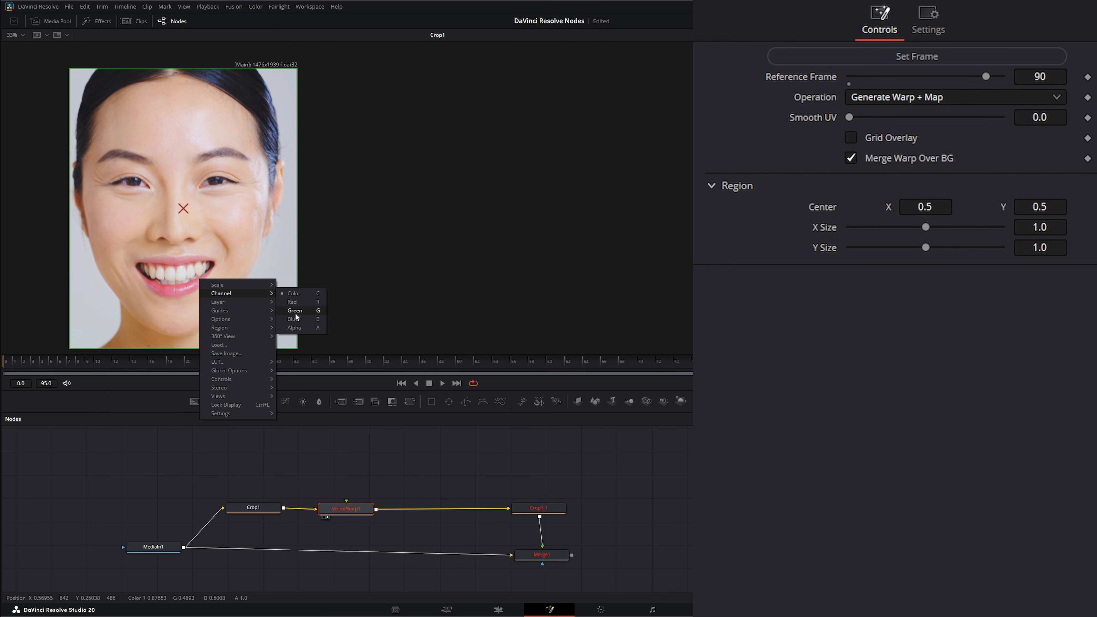
left_click(323, 430)
- Make room after Crop1 and insert an Optical Flow node between Crop1 and VectorWarp1
left_click_drag(338, 507, 364, 509)
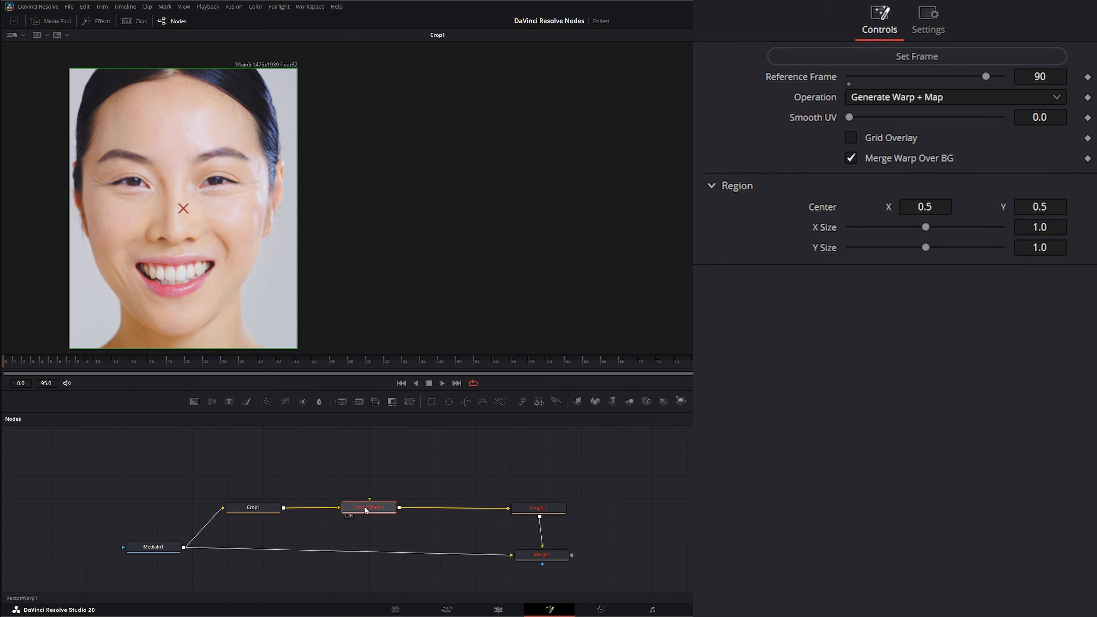
left_click(255, 510)
key("shift+space")
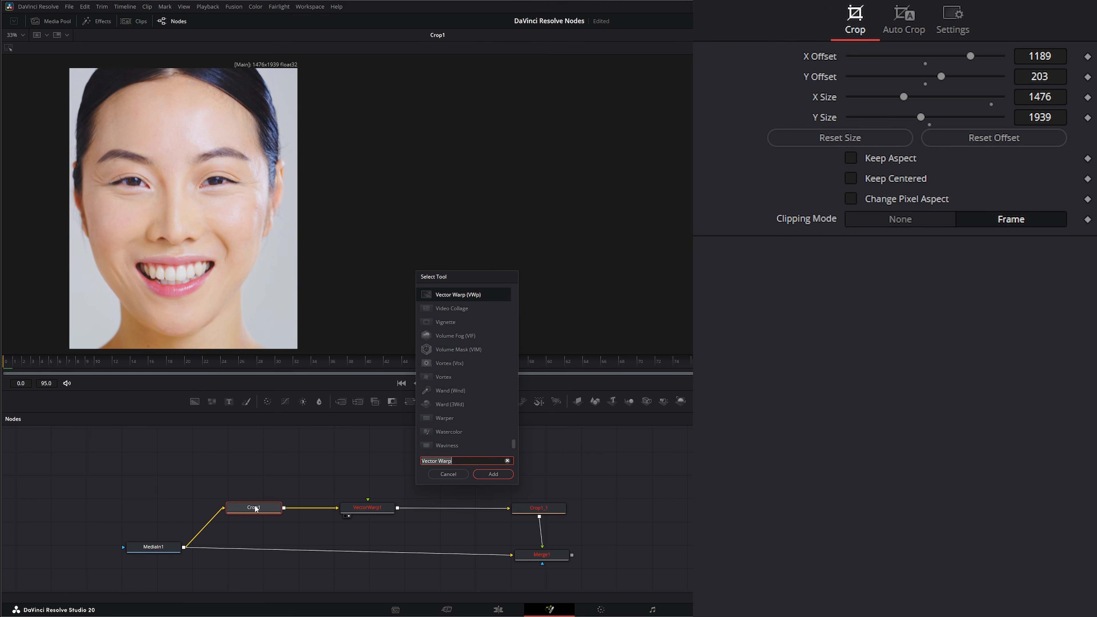
type("opti")
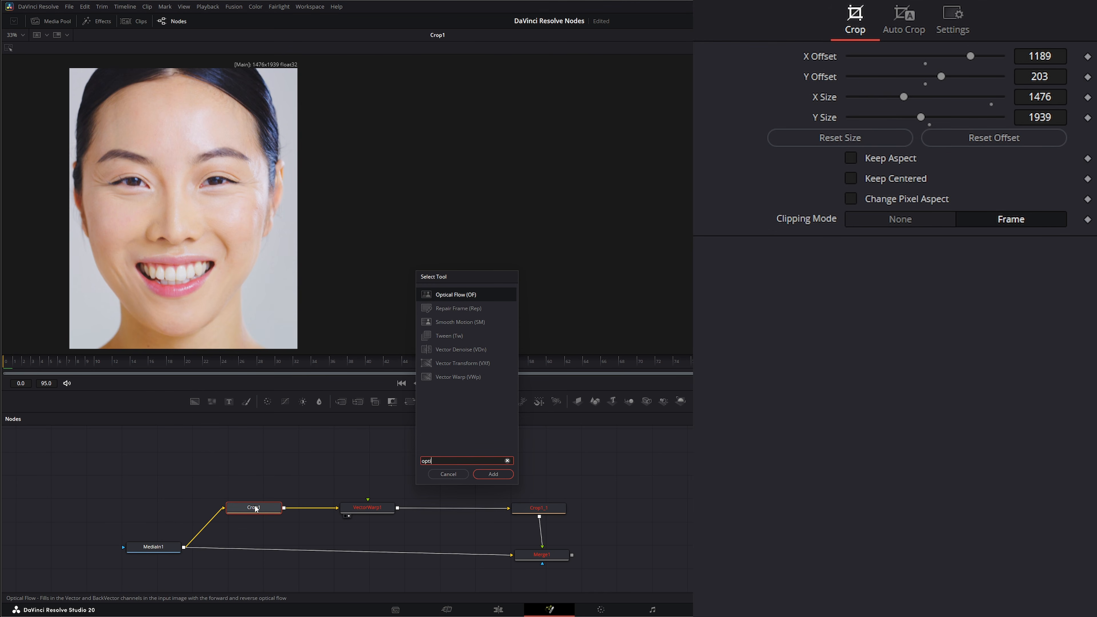
key("Return")
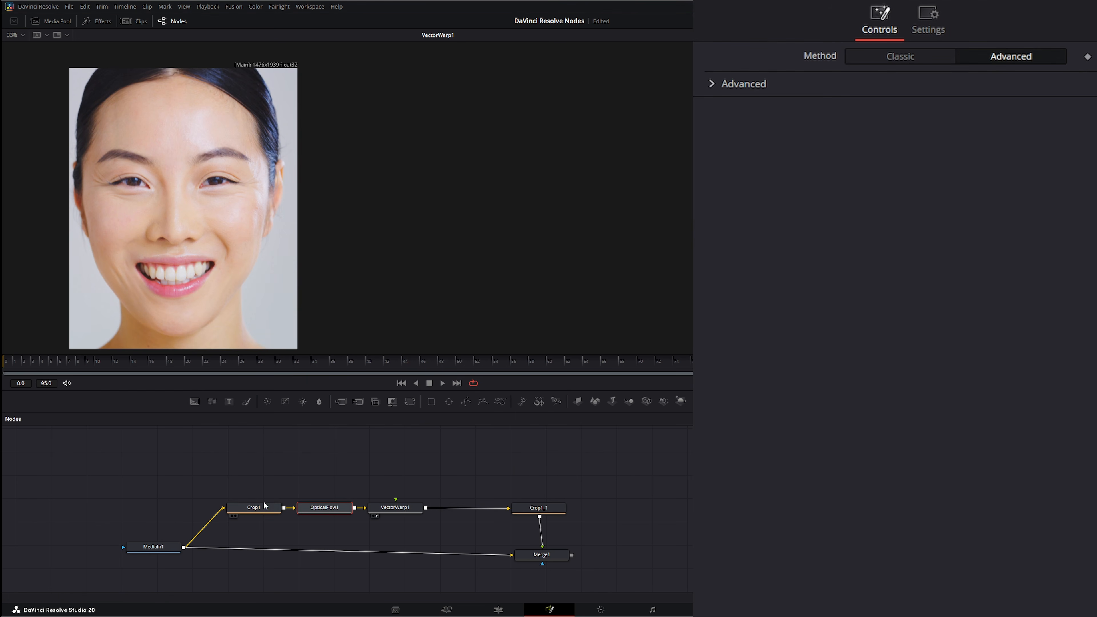
- Show OpticalFlow1 in the viewer and examine the vector channels available for display
key("1")
right_click(234, 230)
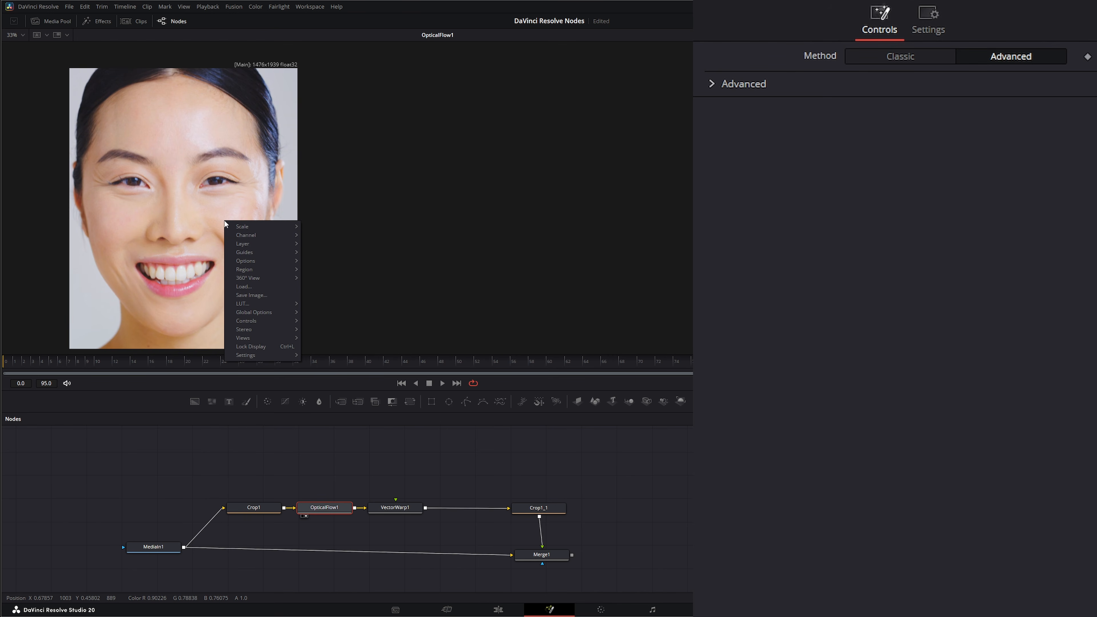
mouse_move(249, 235)
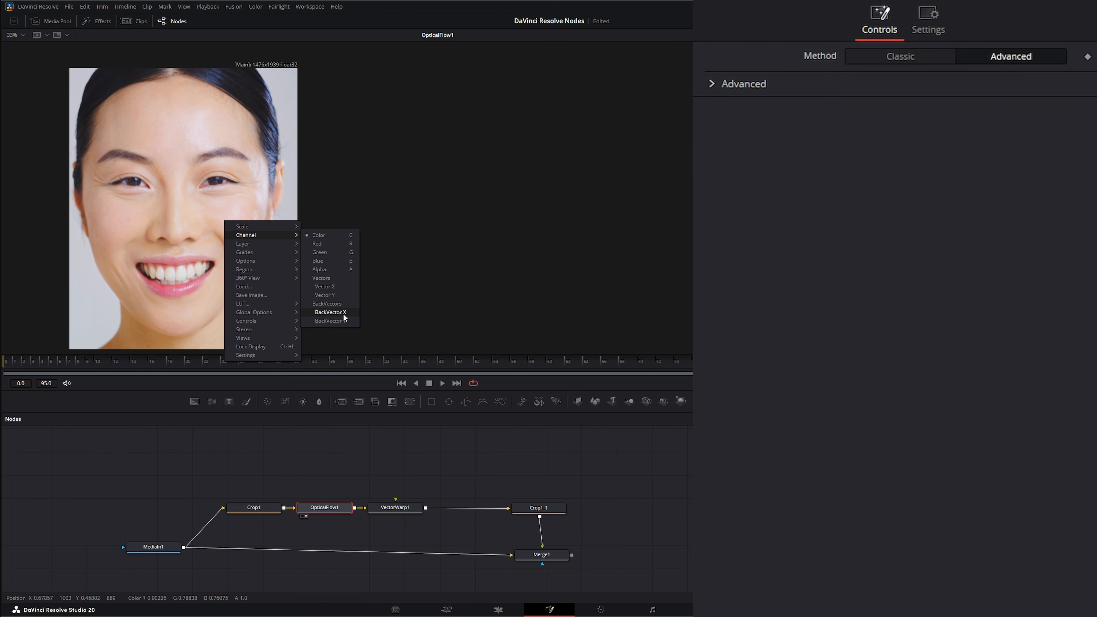
left_click(319, 483)
- Show VectorWarp1 in the viewer and examine the UV and vector channels available for display
left_click(405, 511)
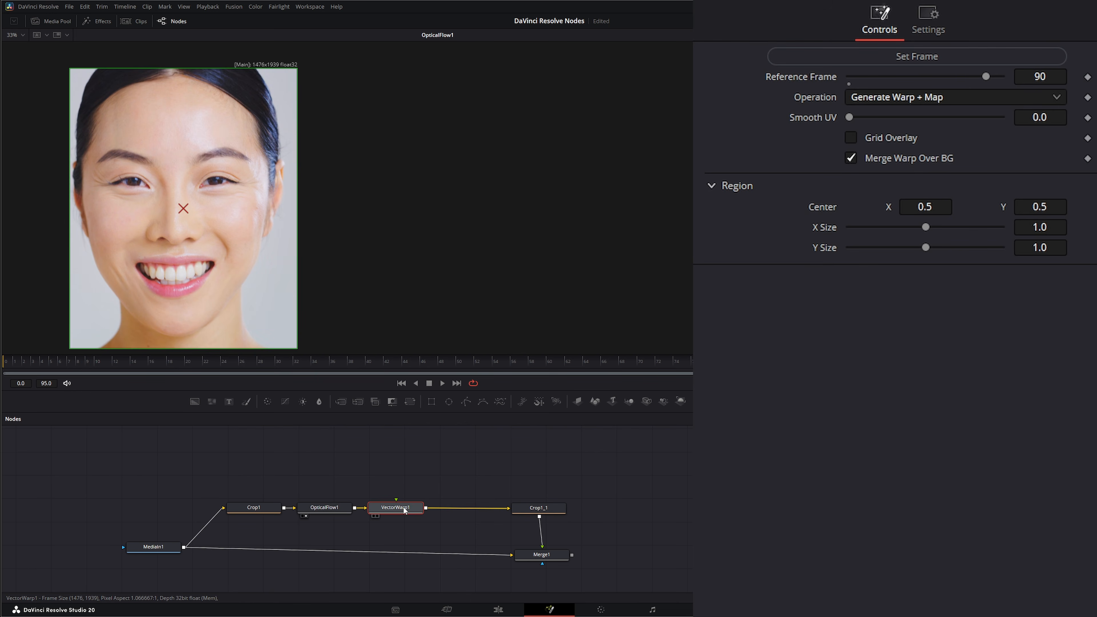
key("1")
right_click(156, 195)
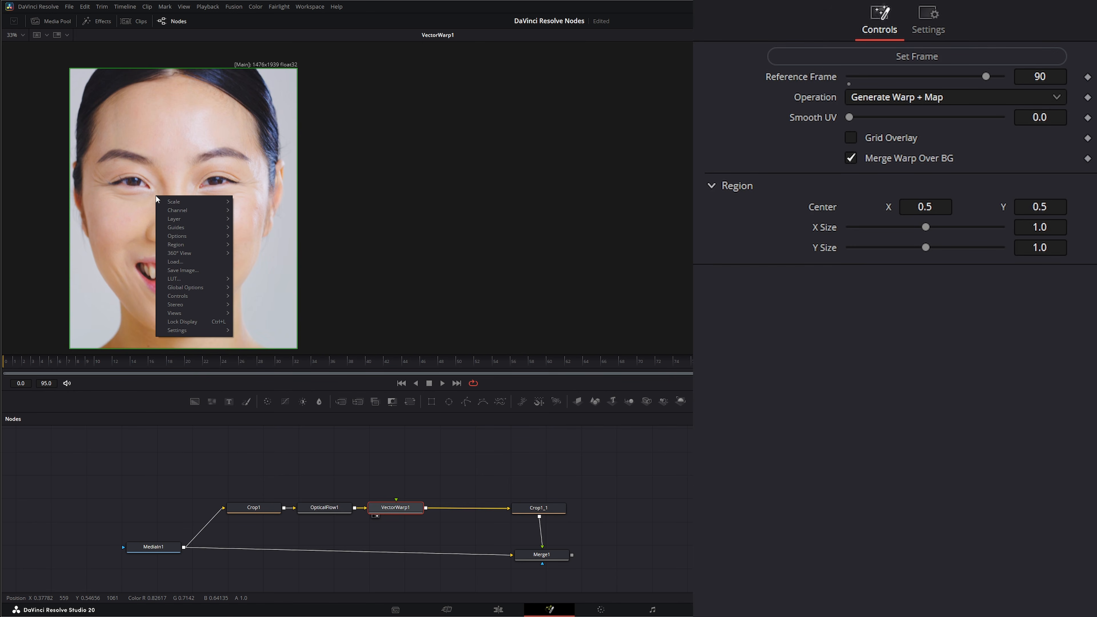
mouse_move(187, 209)
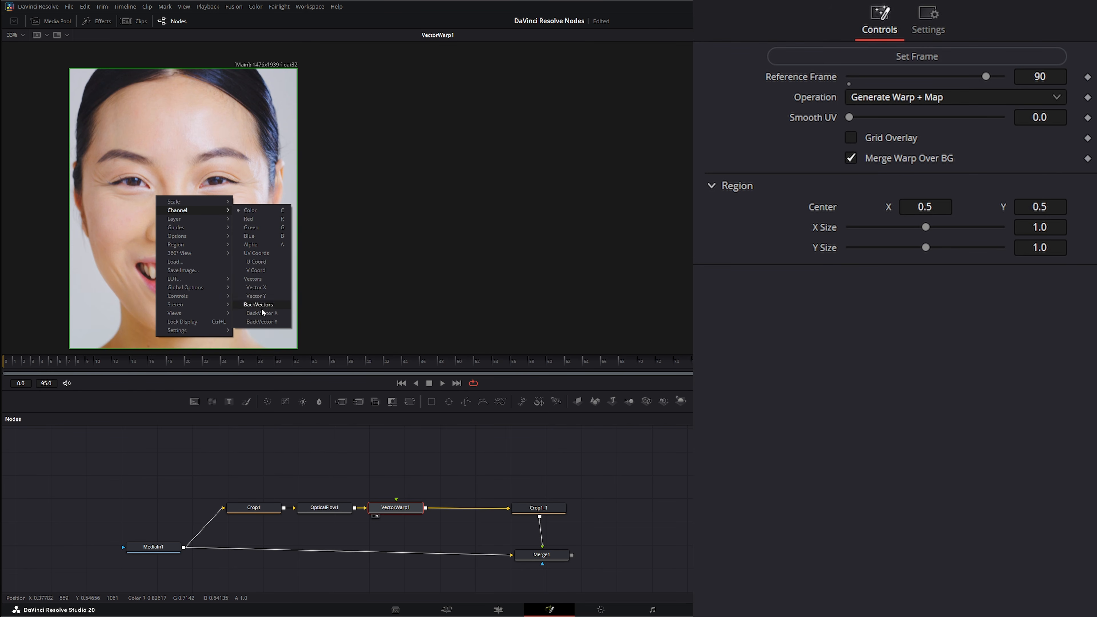
left_click_drag(359, 472, 396, 505)
left_click_drag(304, 475, 337, 517)
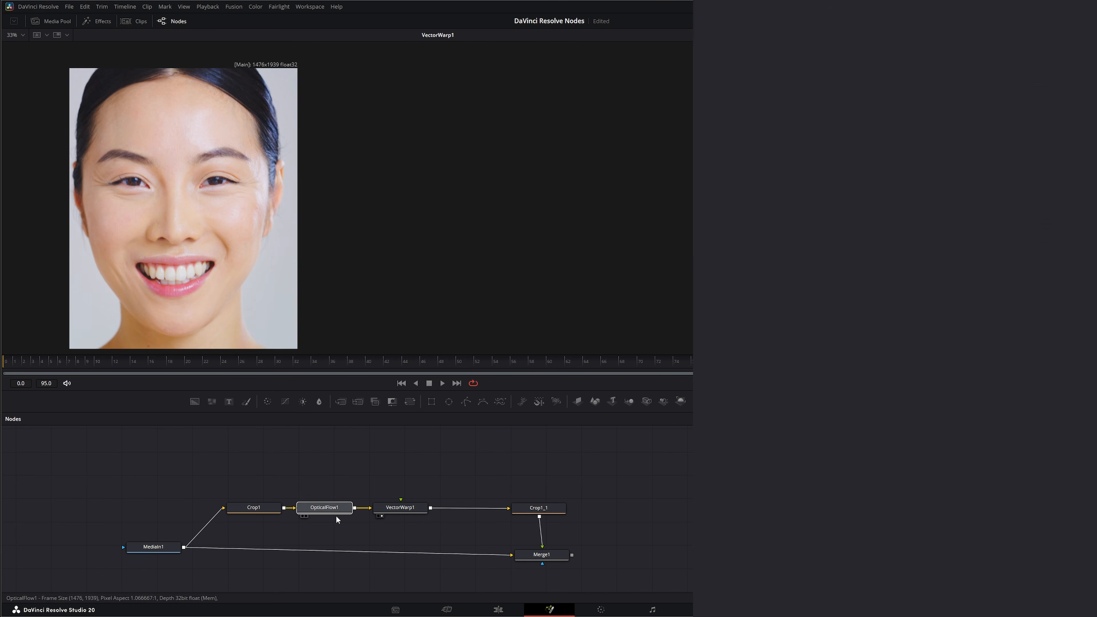
left_click_drag(358, 470, 405, 507)
left_click(405, 507)
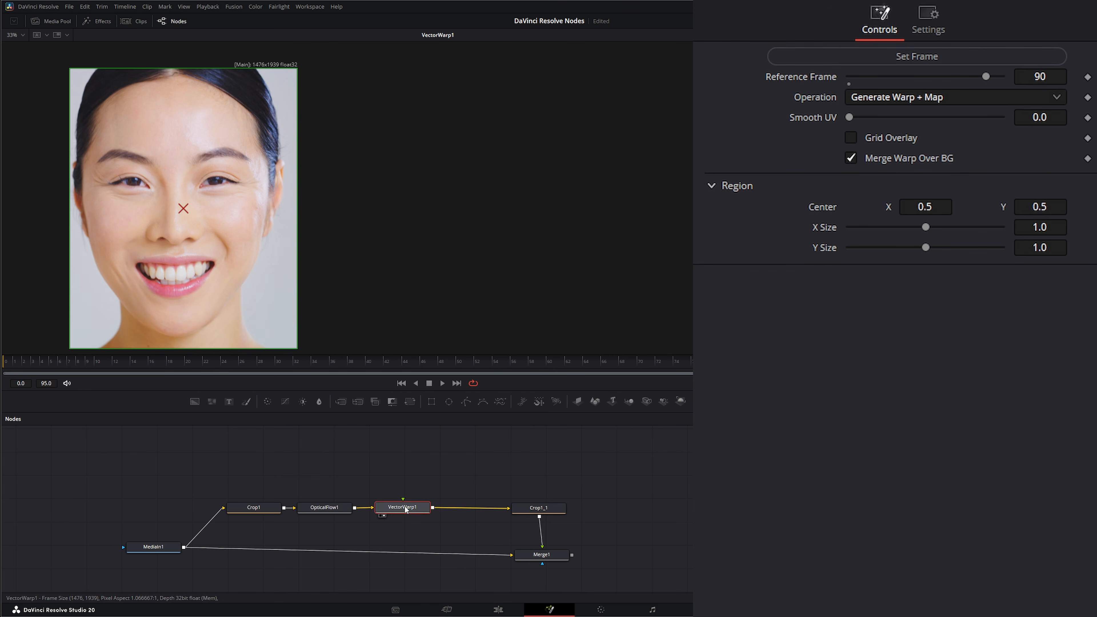
left_click_drag(386, 458, 422, 536)
- Go to the first frame of the clip and set it as VectorWarp1's reference frame
left_click(401, 383)
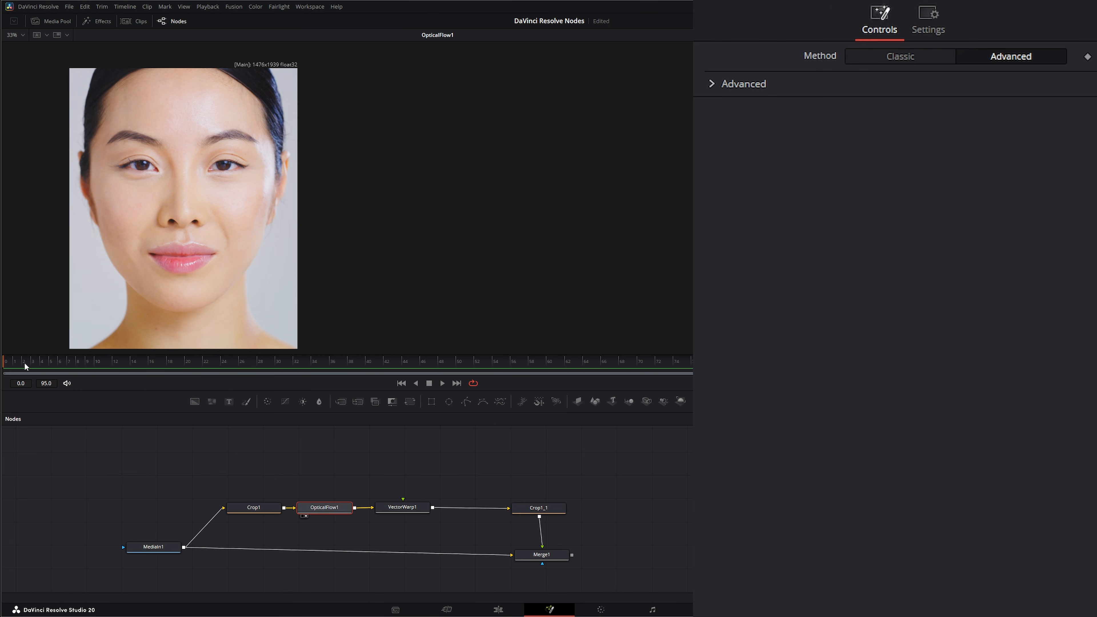
left_click_drag(180, 369, 3, 363)
left_click(402, 509)
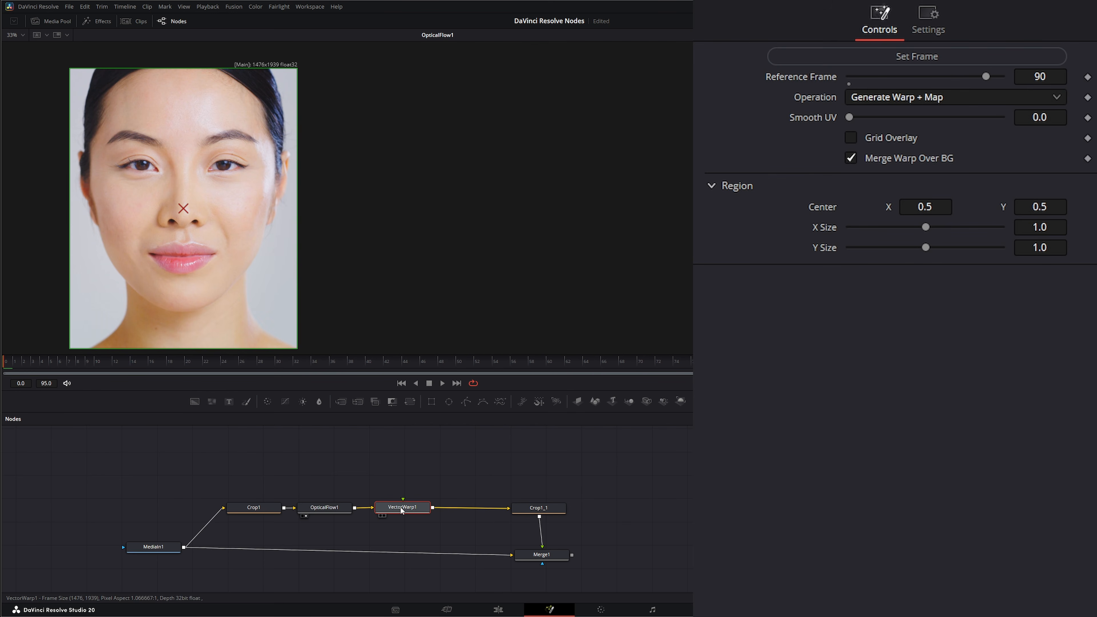
left_click(916, 58)
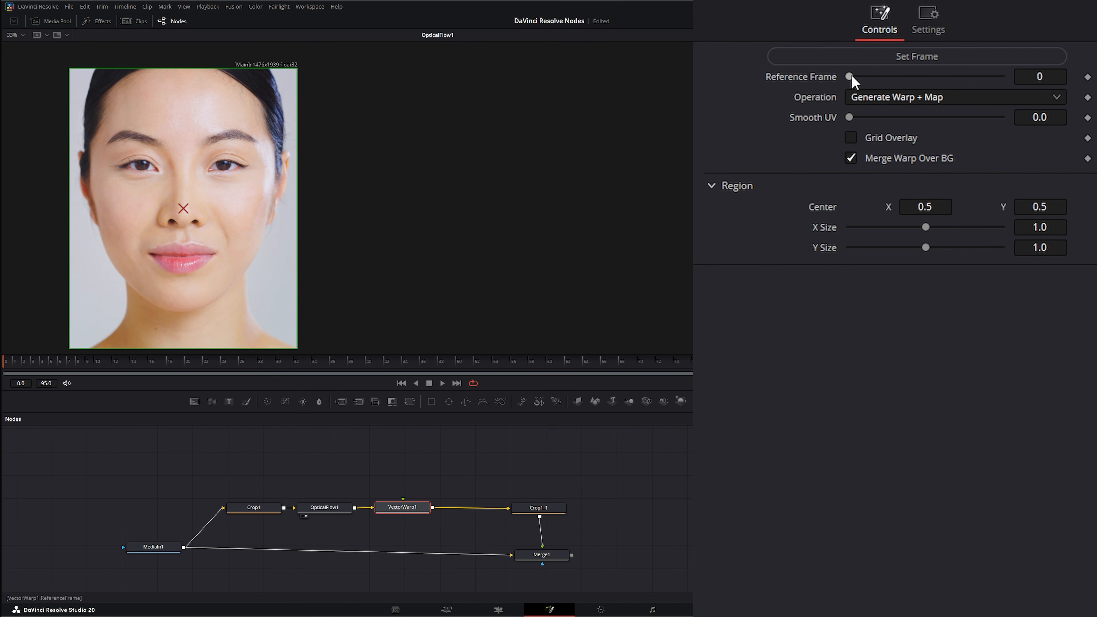
- Try frame 48 as VectorWarp1's reference frame and return the reference to frame 0
left_click(437, 364)
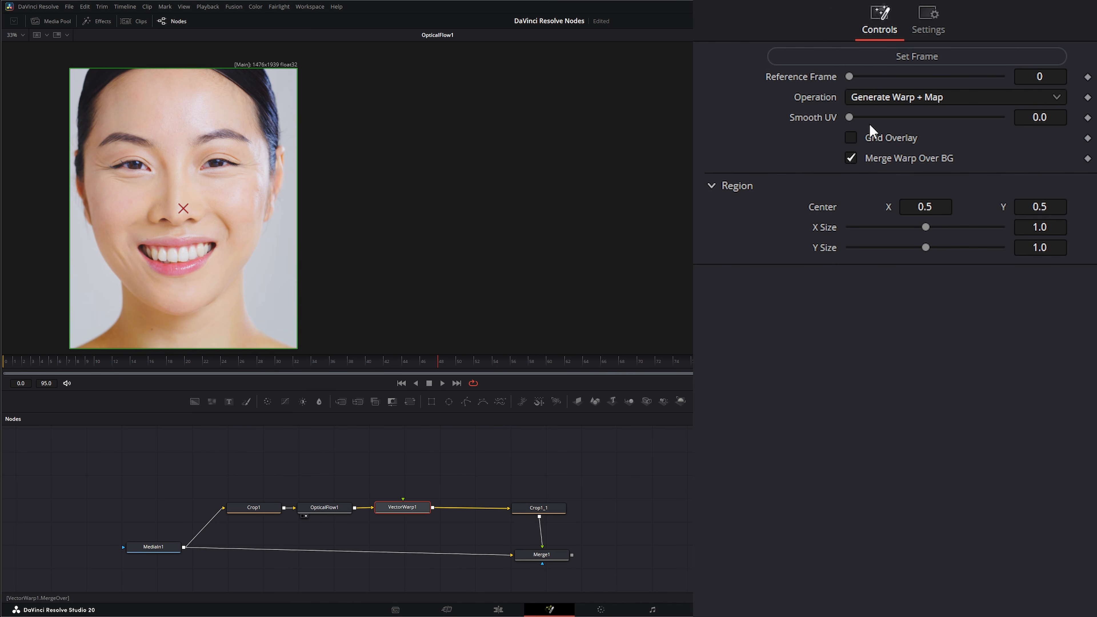
left_click(905, 58)
left_click_drag(388, 464, 427, 532)
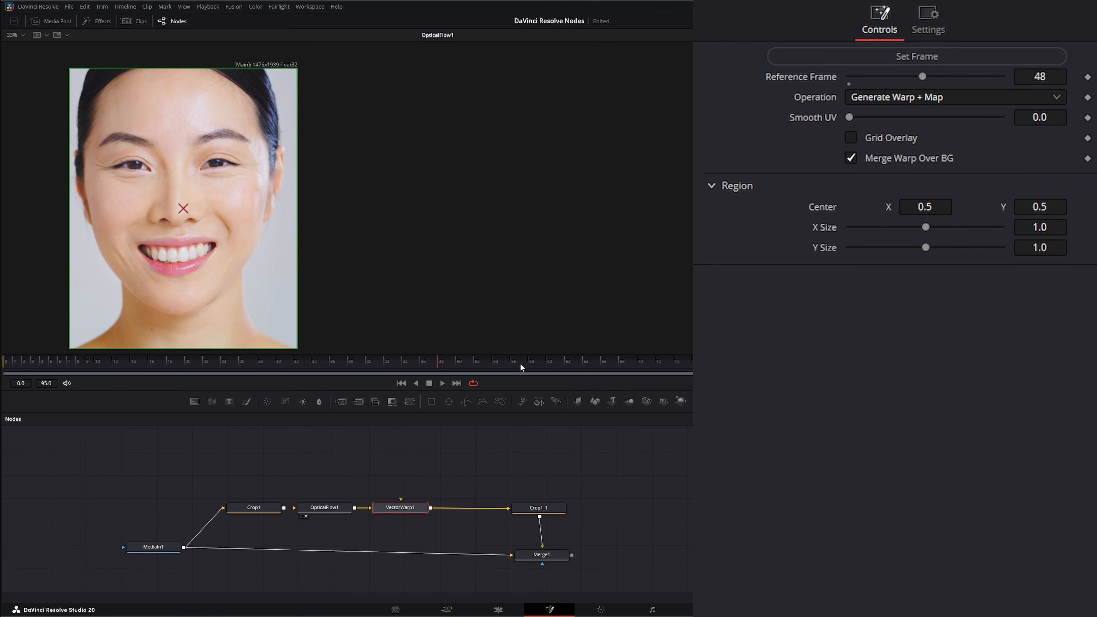
left_click(400, 384)
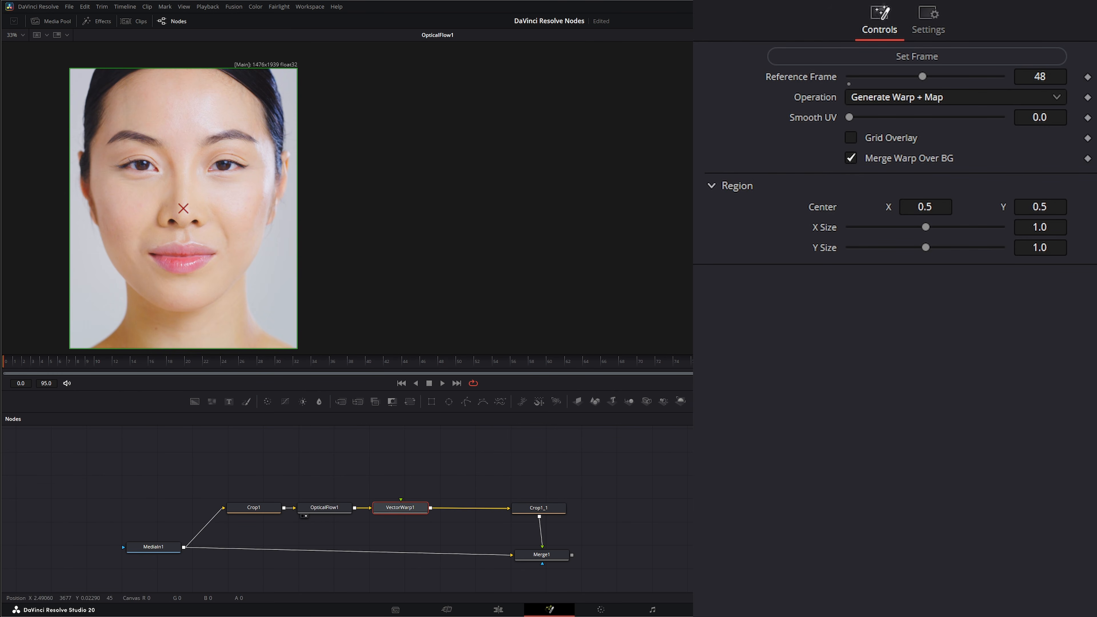
left_click(838, 60)
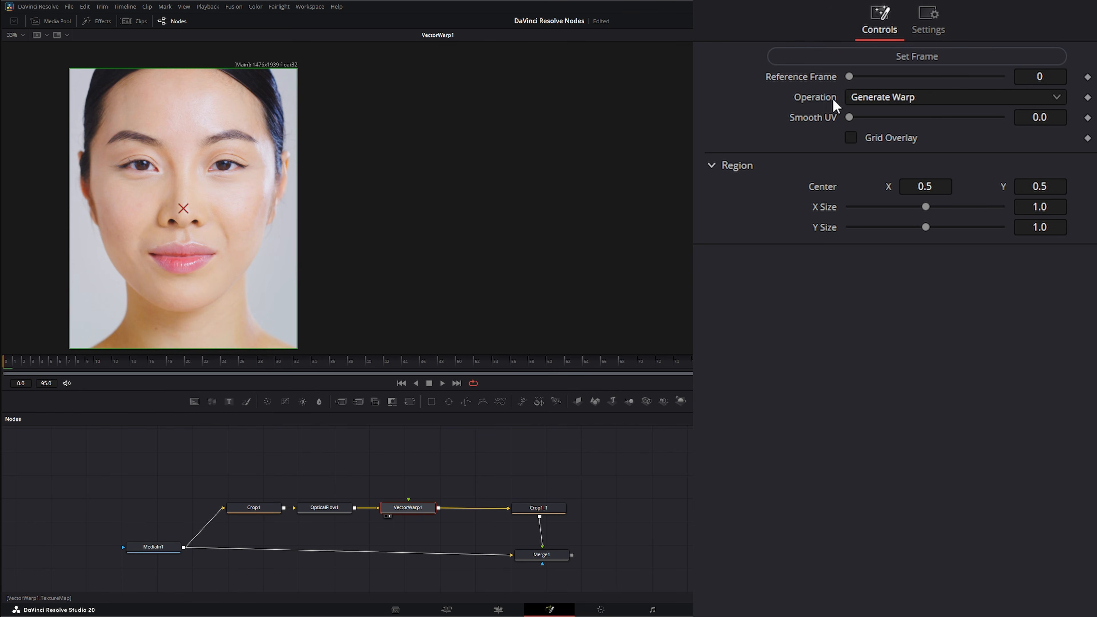
- Choose Generate Warp as the operation of VectorWarp1
left_click(891, 102)
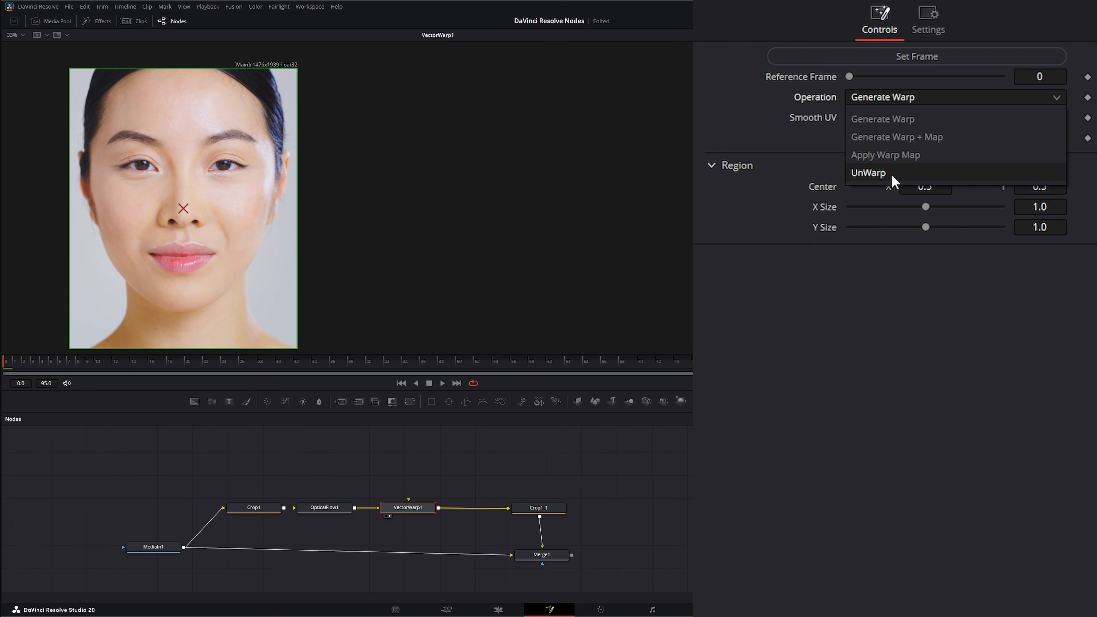
left_click(885, 124)
left_click_drag(322, 476, 342, 512)
left_click(411, 507)
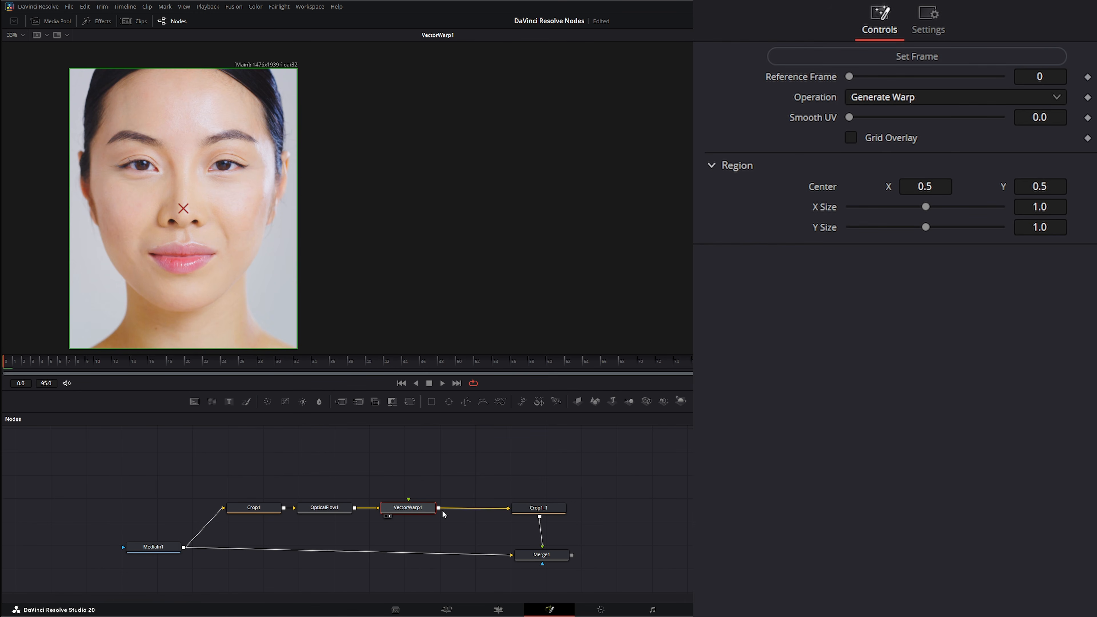
left_click_drag(409, 500, 375, 461)
- Set VectorWarp1's operation to Generate Warp + Map and connect the Tattoo_01.psd image, placed above it, to its texture input
left_click(876, 96)
left_click(881, 138)
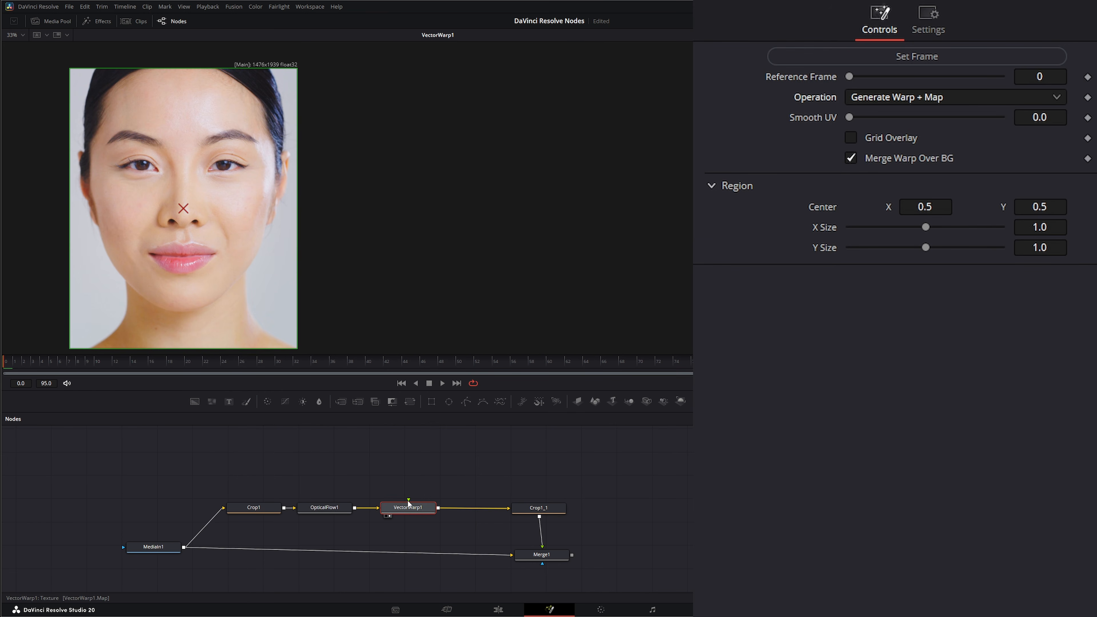
mouse_move(408, 500)
left_mouse_down()
mouse_move(416, 464)
mouse_move(383, 468)
mouse_move(399, 488)
left_mouse_up()
left_click_drag(562, 454, 408, 500)
left_click_drag(399, 458, 412, 461)
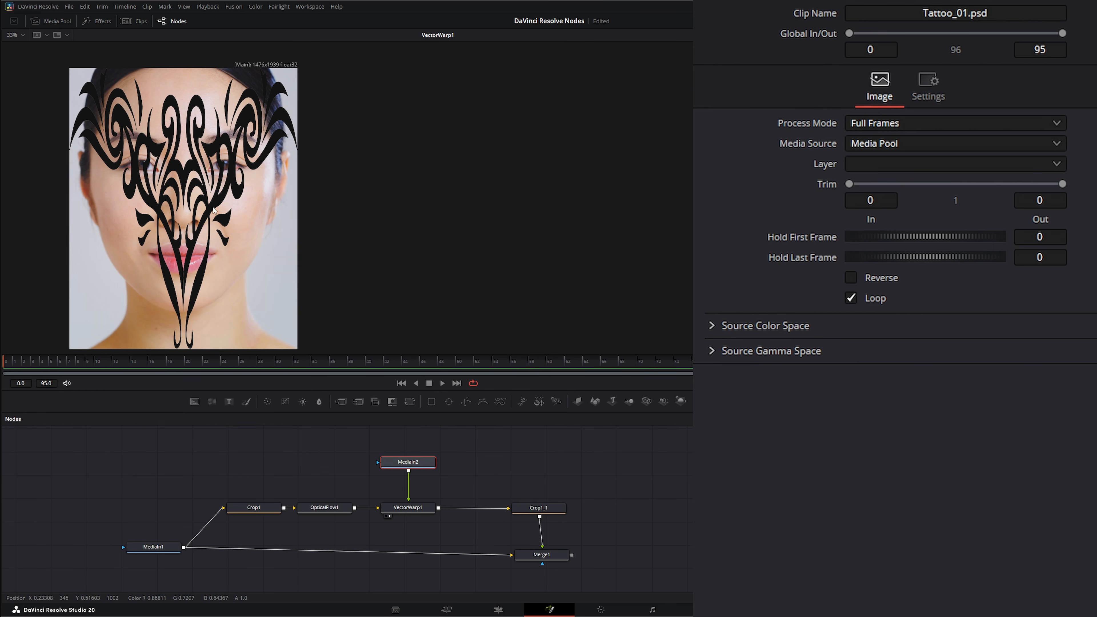
- Play the clip to check how the tattoo follows the face and return to the first frame
left_click(443, 382)
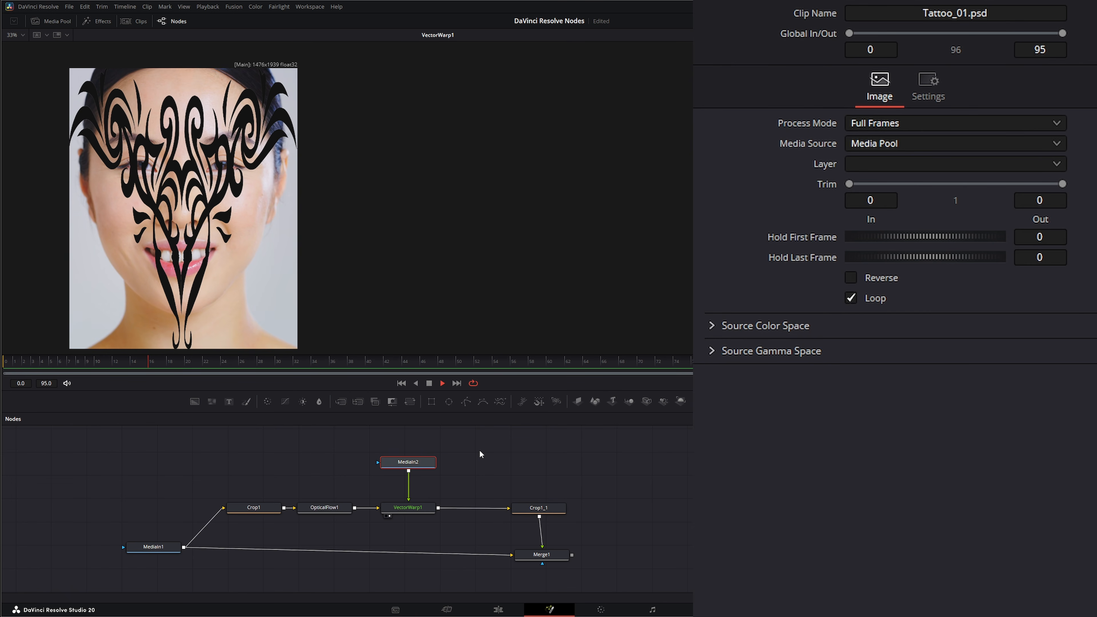
left_click(429, 383)
left_click(401, 384)
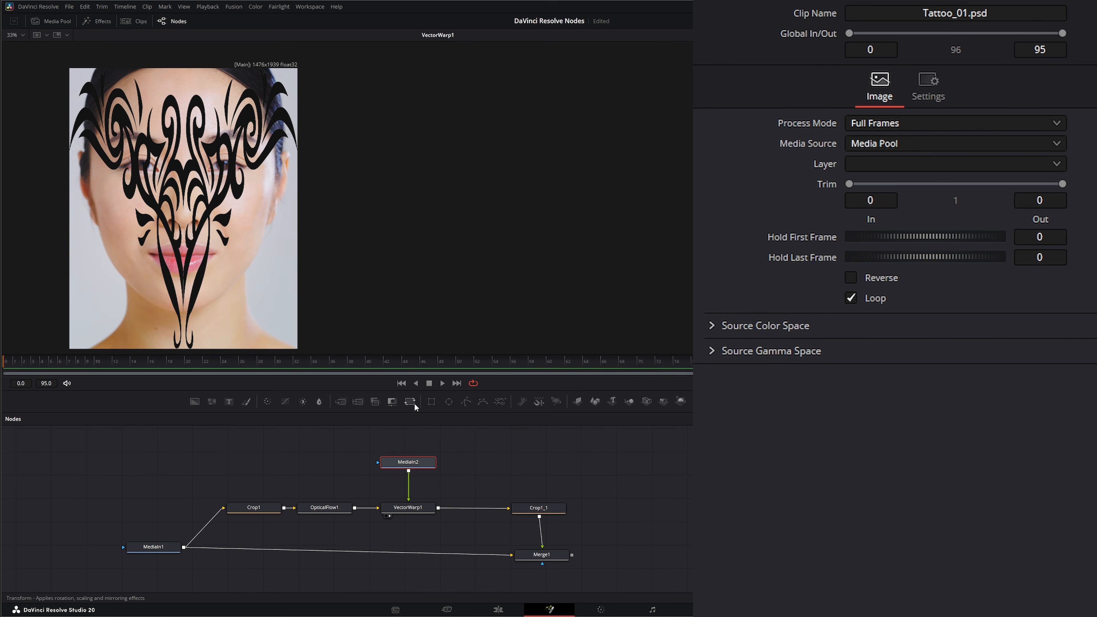
- Insert a Transform node after the tattoo image, reduce its size to 0.443 and move the tattoo to the forehead, center about X 0.488, Y 0.731
left_click(410, 401)
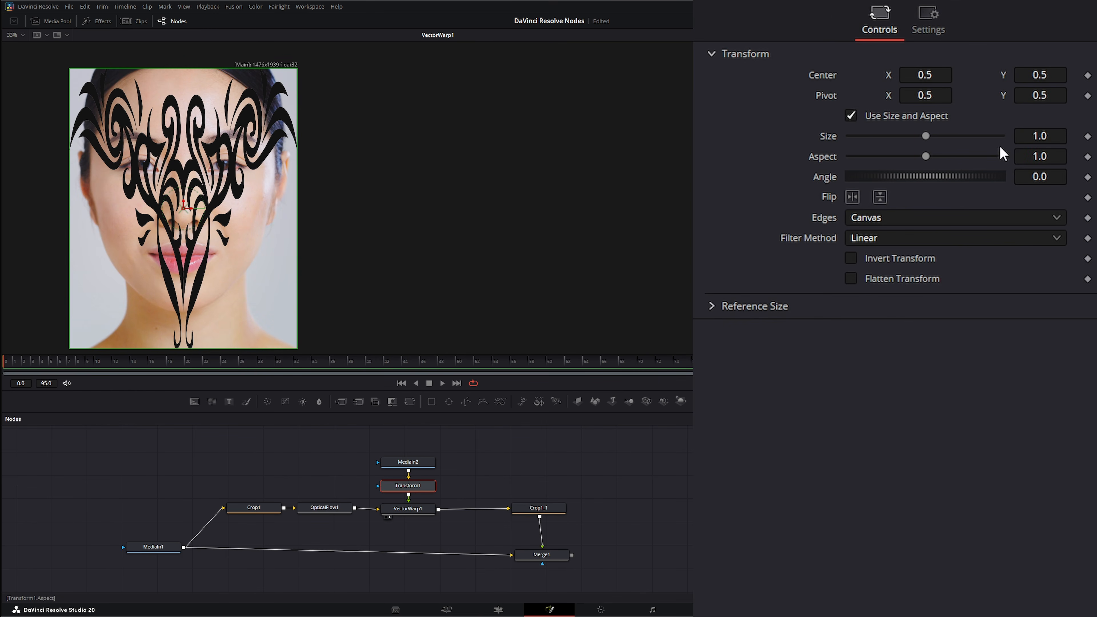
left_click_drag(1050, 136, 809, 136)
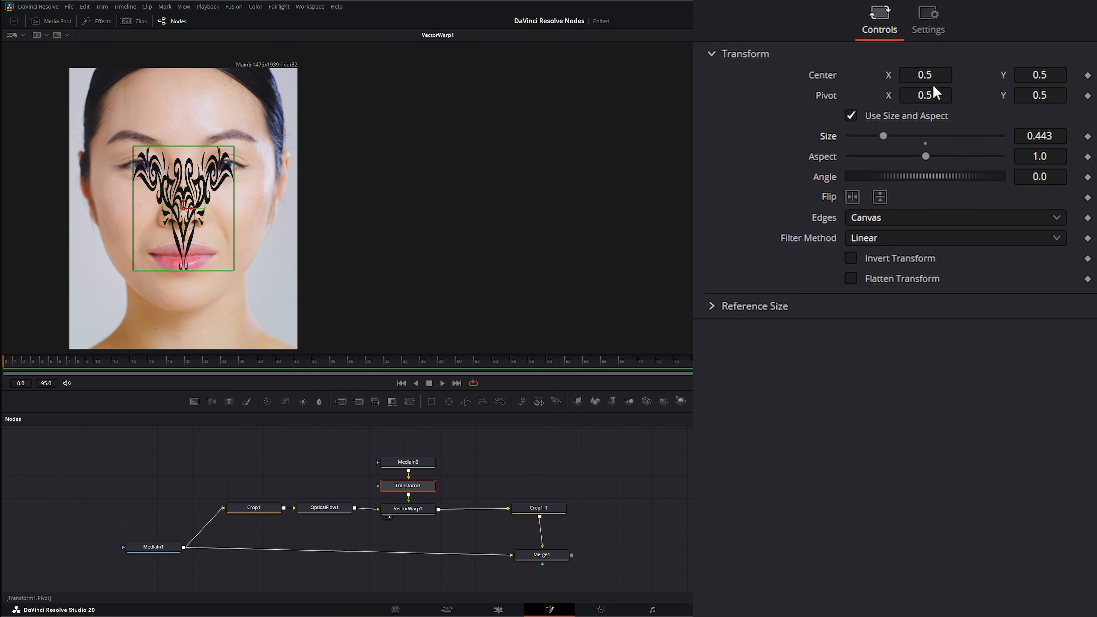
left_click_drag(929, 76, 947, 76)
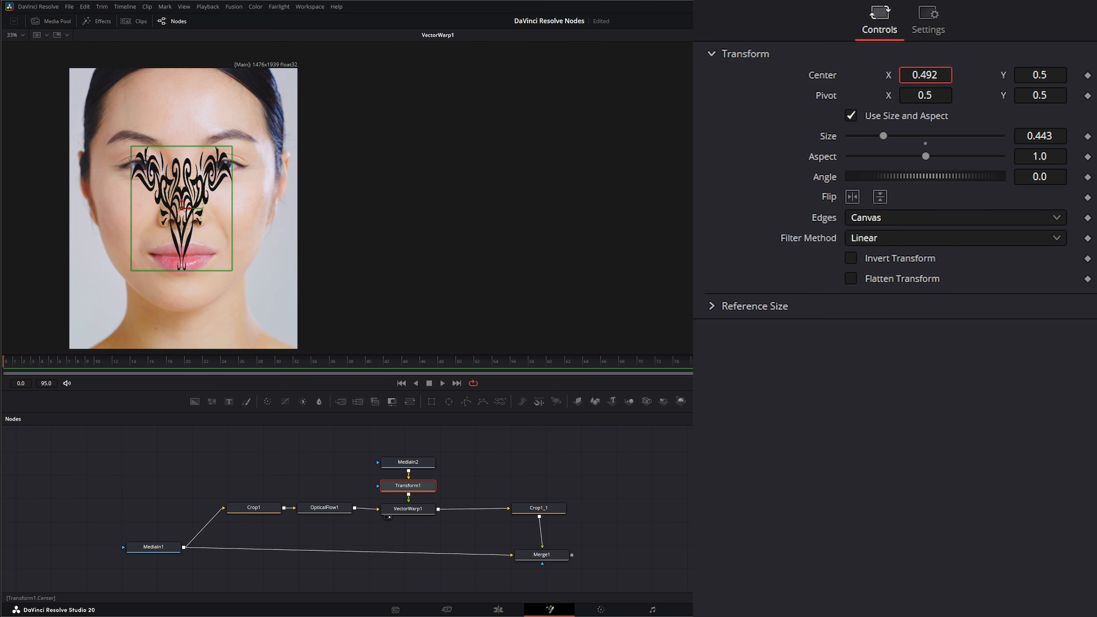
left_click_drag(185, 211, 184, 145)
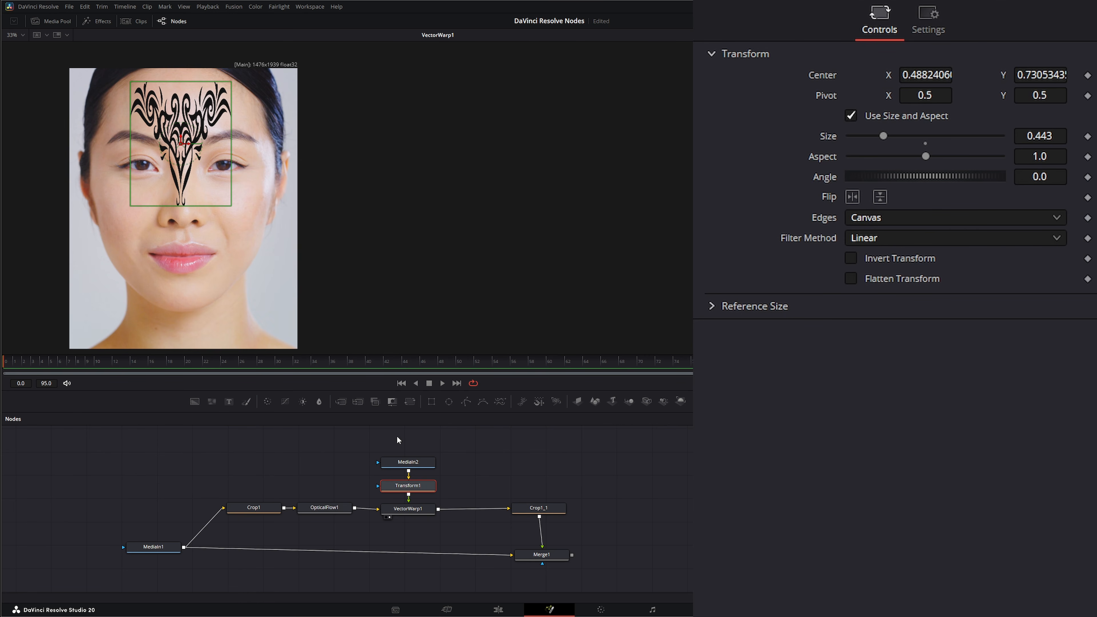
- Play the clip to check how the tattoo follows the forehead and stop playback
left_click(451, 446)
left_click(442, 383)
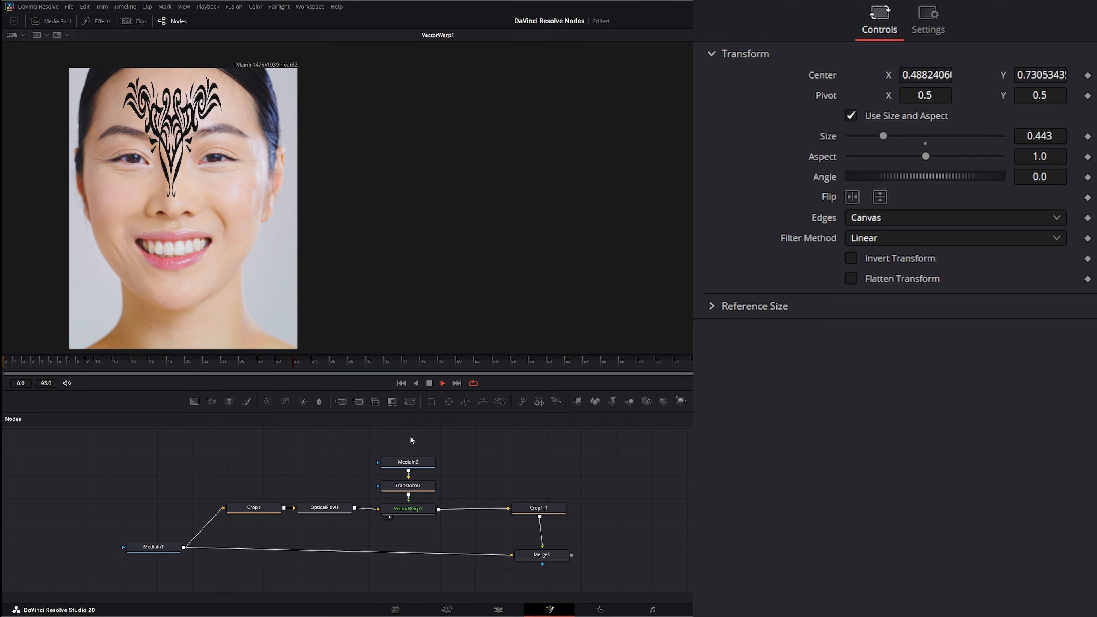
left_click_drag(365, 443, 435, 501)
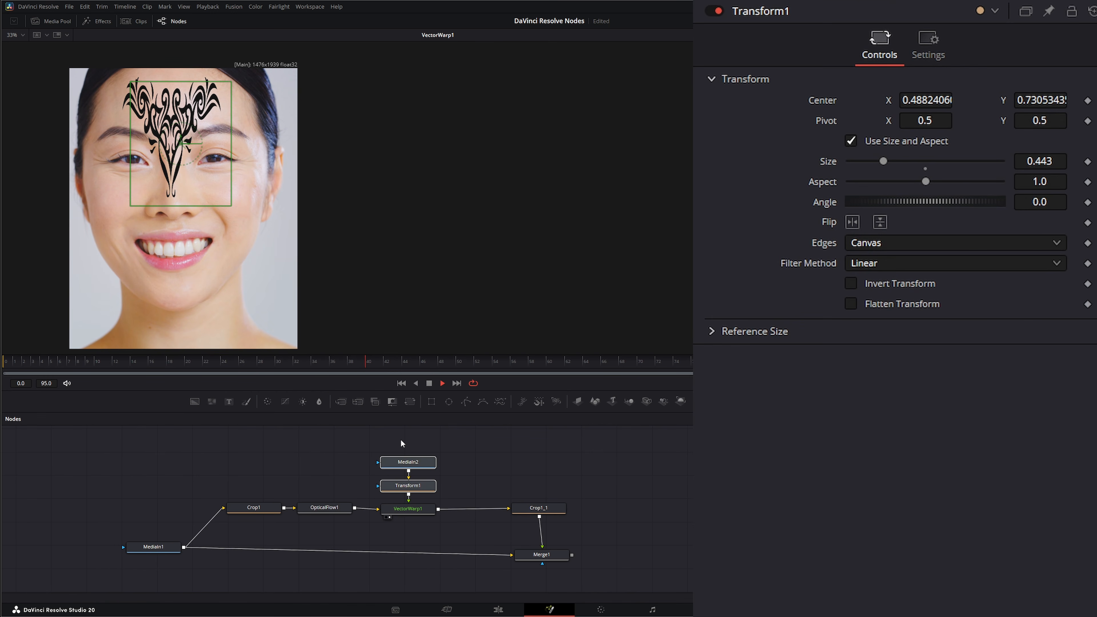
key("space")
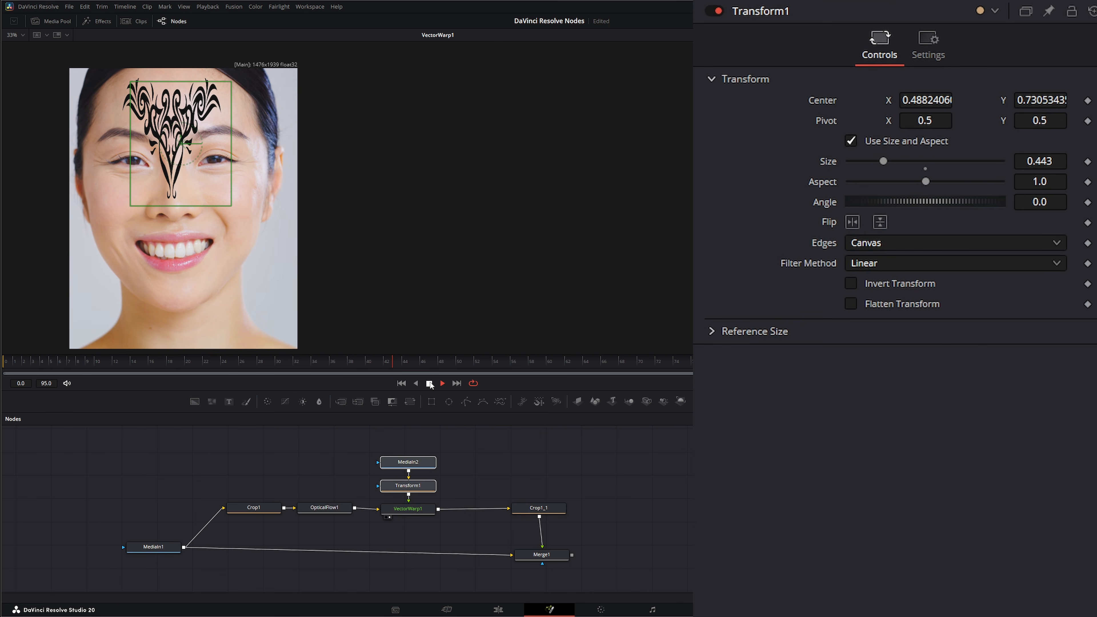
- Disconnect the tattoo image and its Transform1 node from VectorWarp1, move them aside and delete Transform1
left_click(409, 498)
left_click(409, 499)
left_click_drag(366, 445, 409, 478)
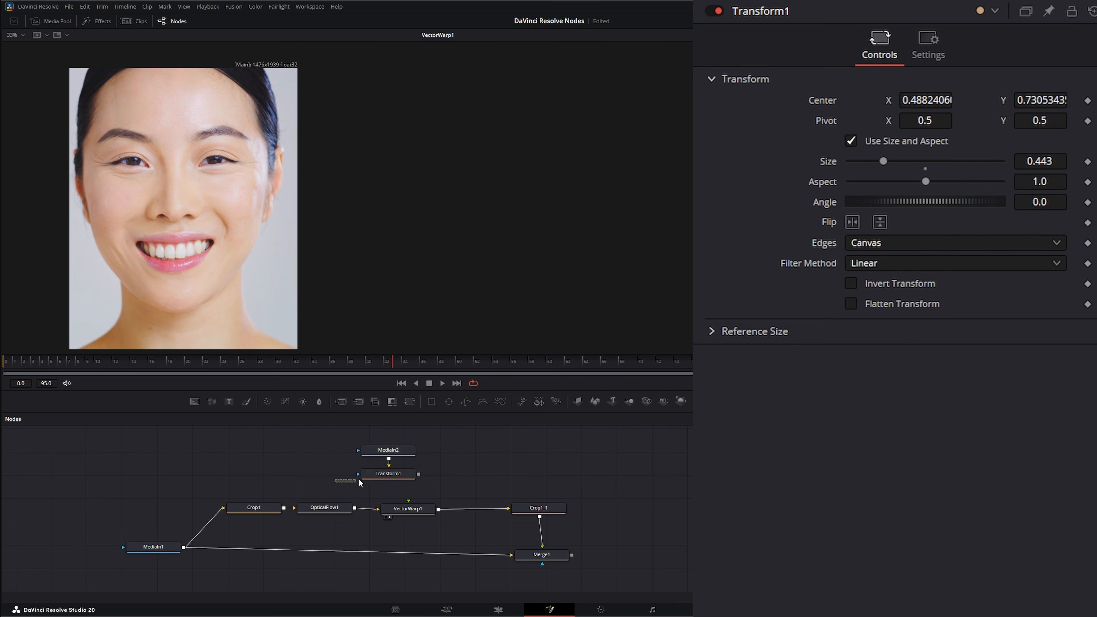
key("Delete")
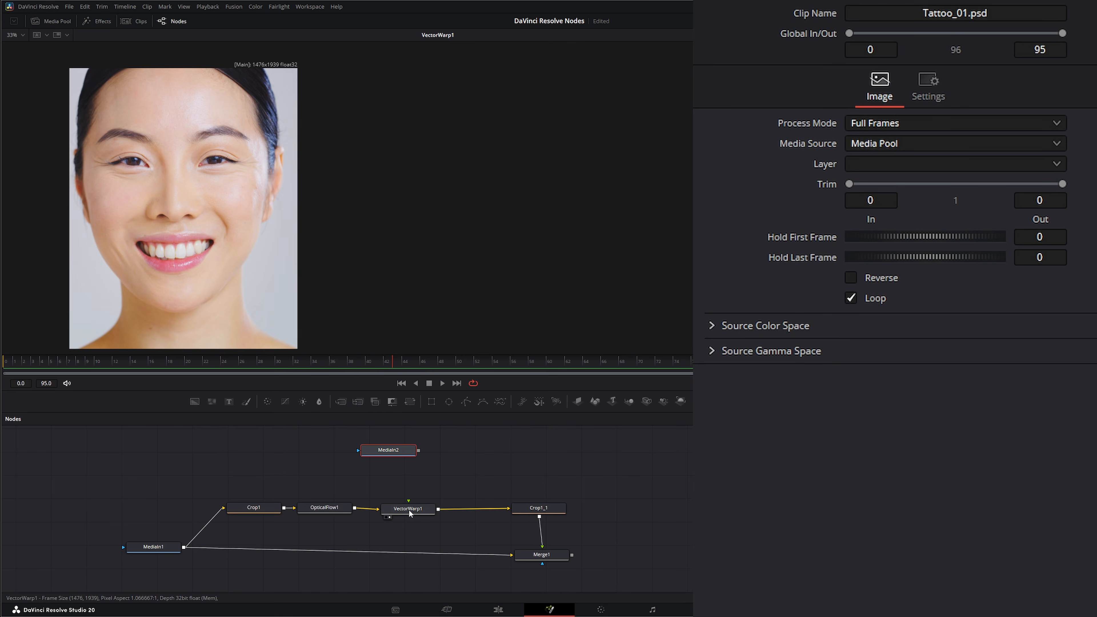
- Set VectorWarp1's operation to UnWarp
left_click(409, 510)
left_click_drag(409, 507, 411, 508)
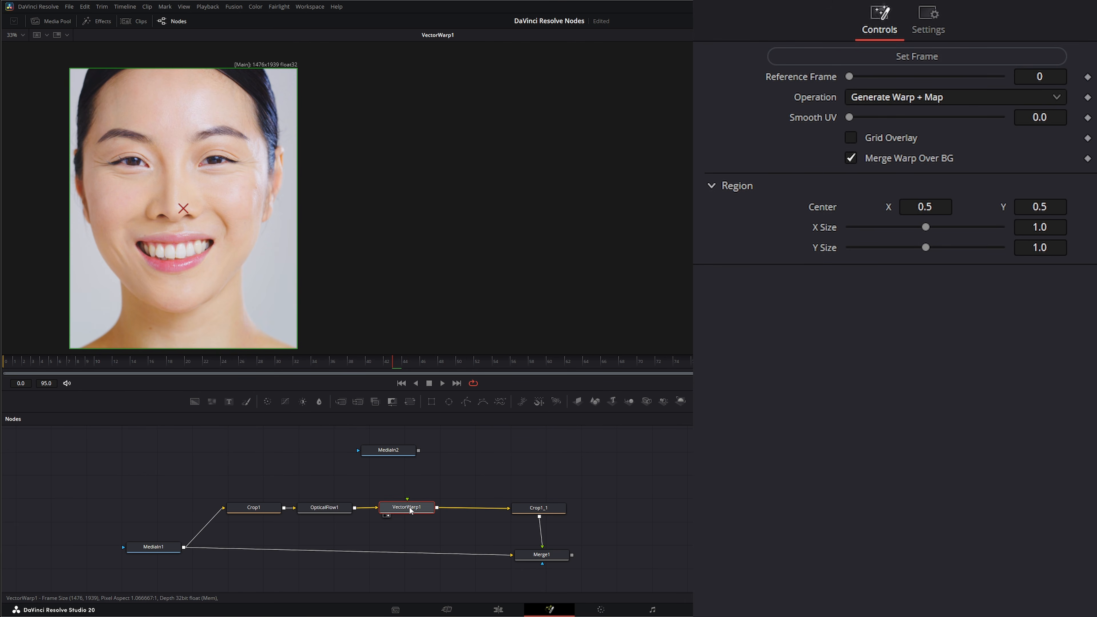
left_click(895, 103)
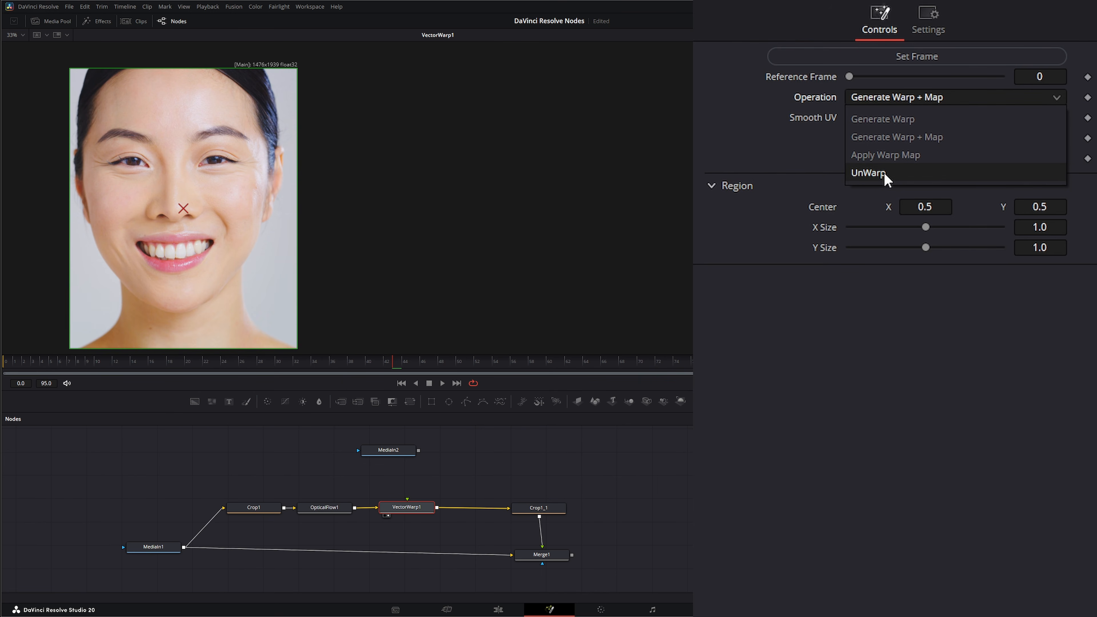
left_click(868, 172)
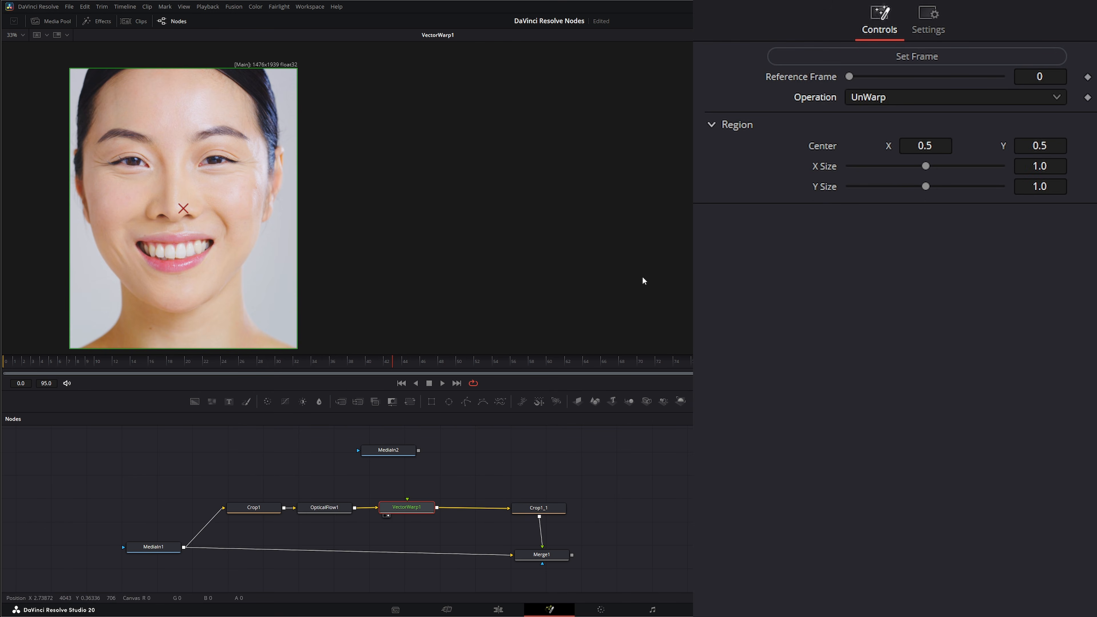
- Play the clip to check the unwarped face and return to the first frame
left_click(443, 383)
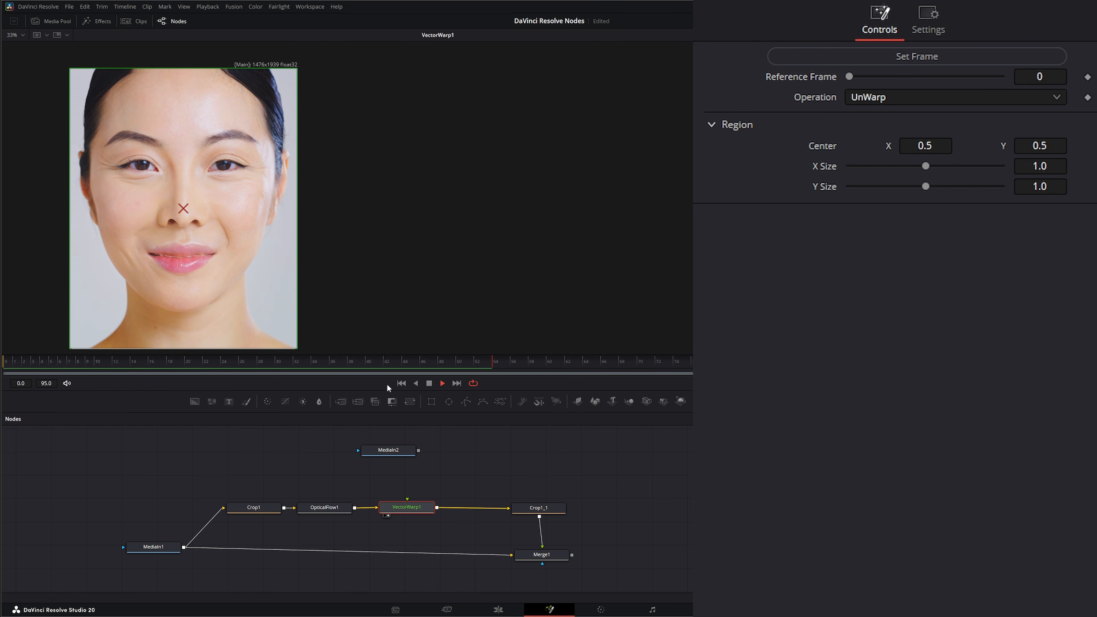
left_click(438, 384)
left_click(401, 383)
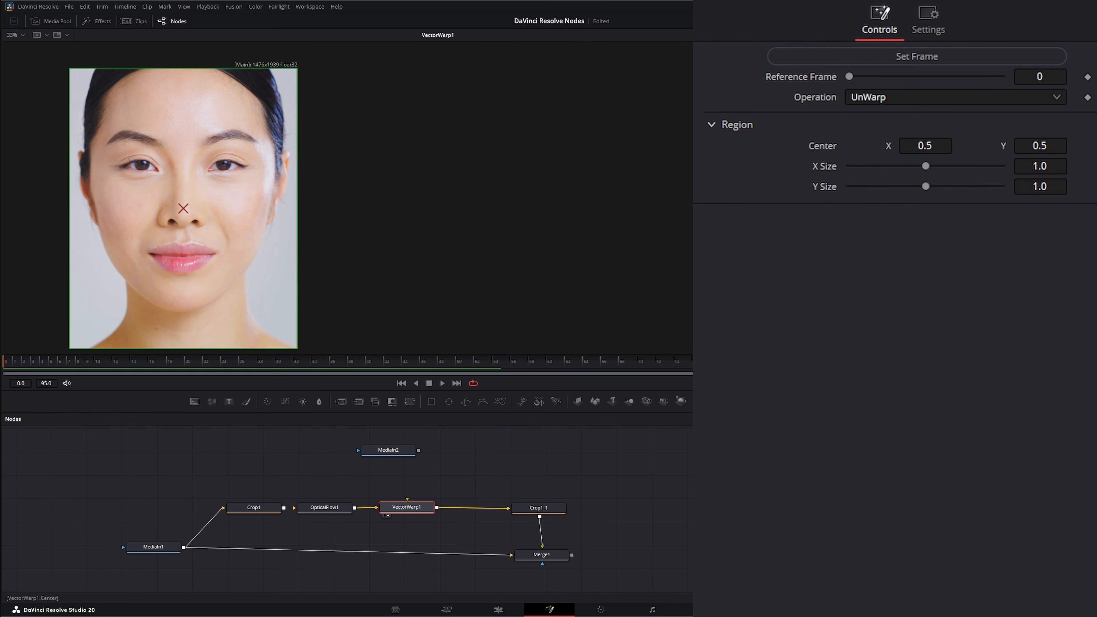
- Set VectorWarp1's region center X to 0.511, try enlarging the region to 1.04, and reset its X and Y sizes to 1.0
left_click_drag(925, 146, 921, 189)
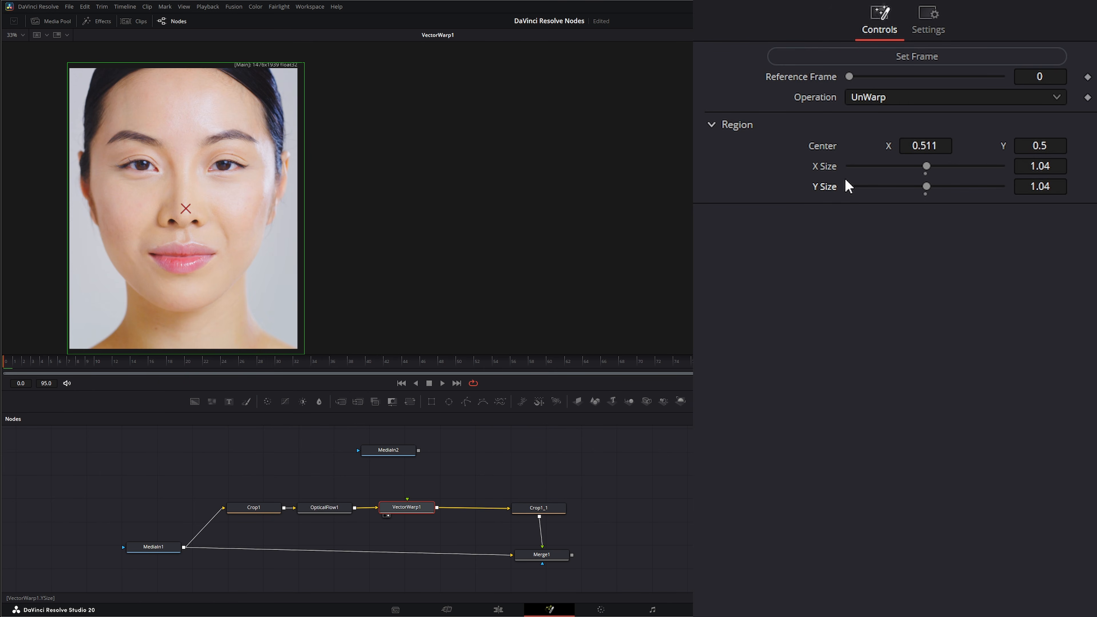
double_click(829, 186)
double_click(823, 166)
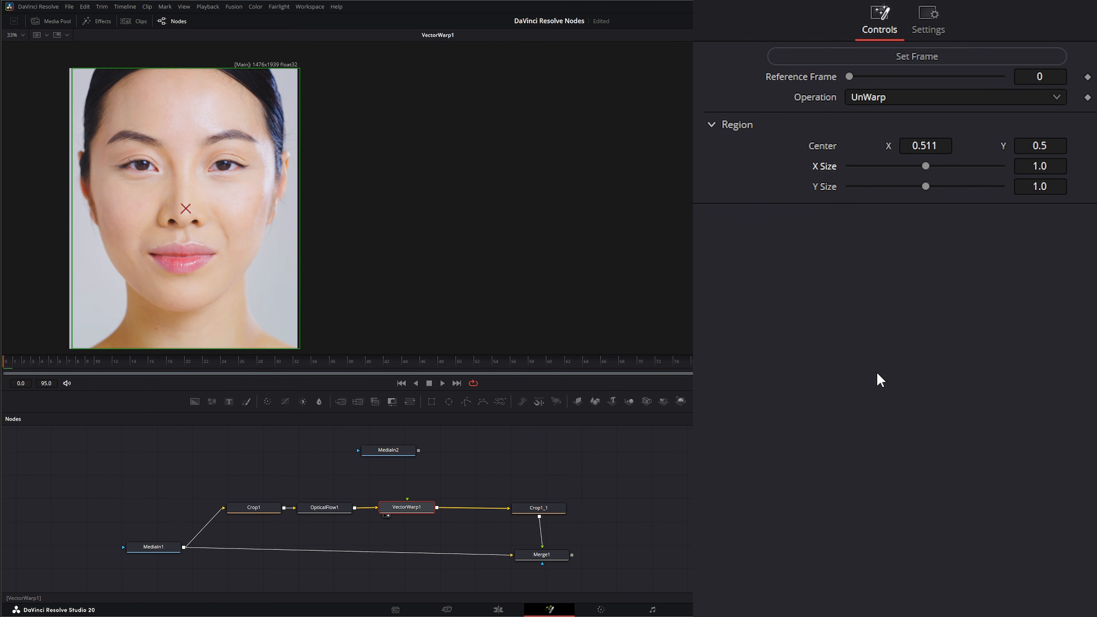
- Move Crop1_1 and Merge1 further along to make room and add a second Vector Warp node directly after VectorWarp1
left_click_drag(406, 509, 406, 510)
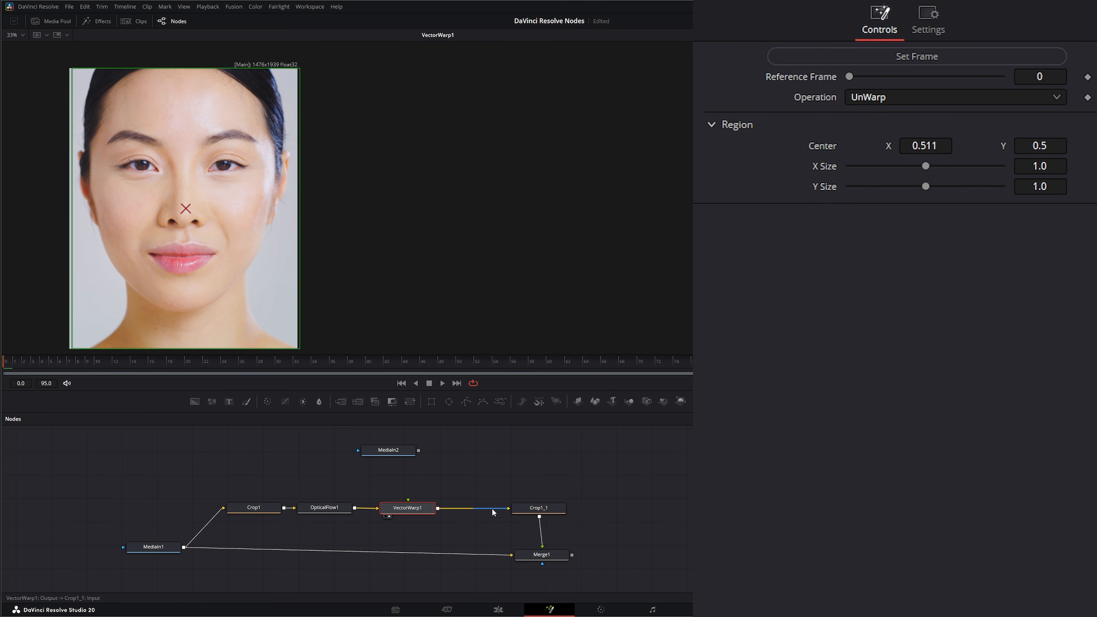
left_click_drag(490, 487, 602, 556)
left_click(408, 509)
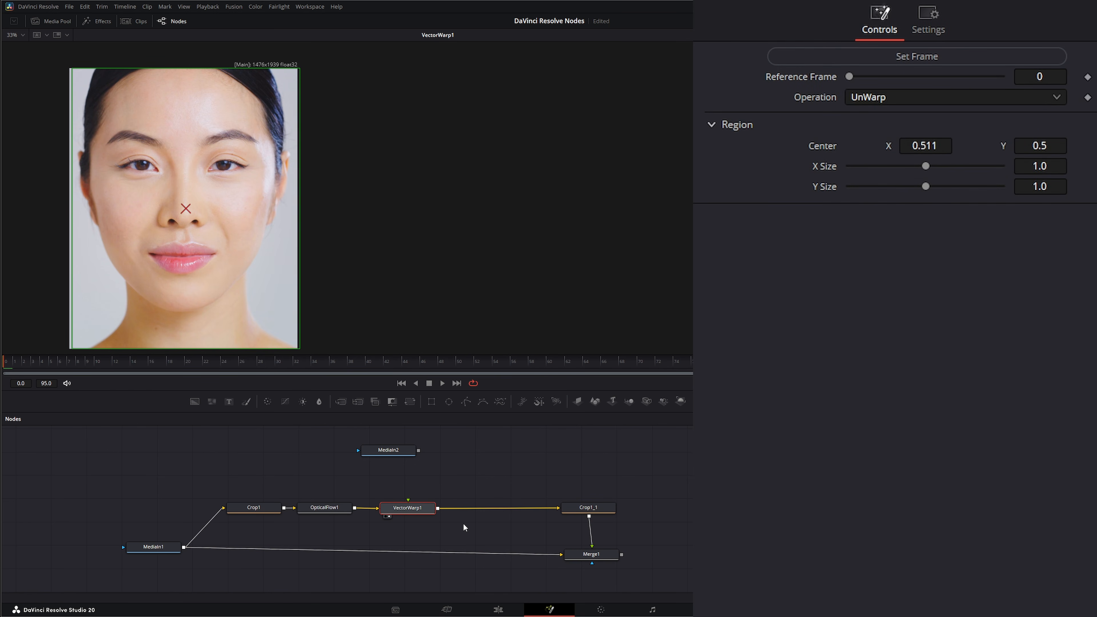
key("shift+space")
type("vect")
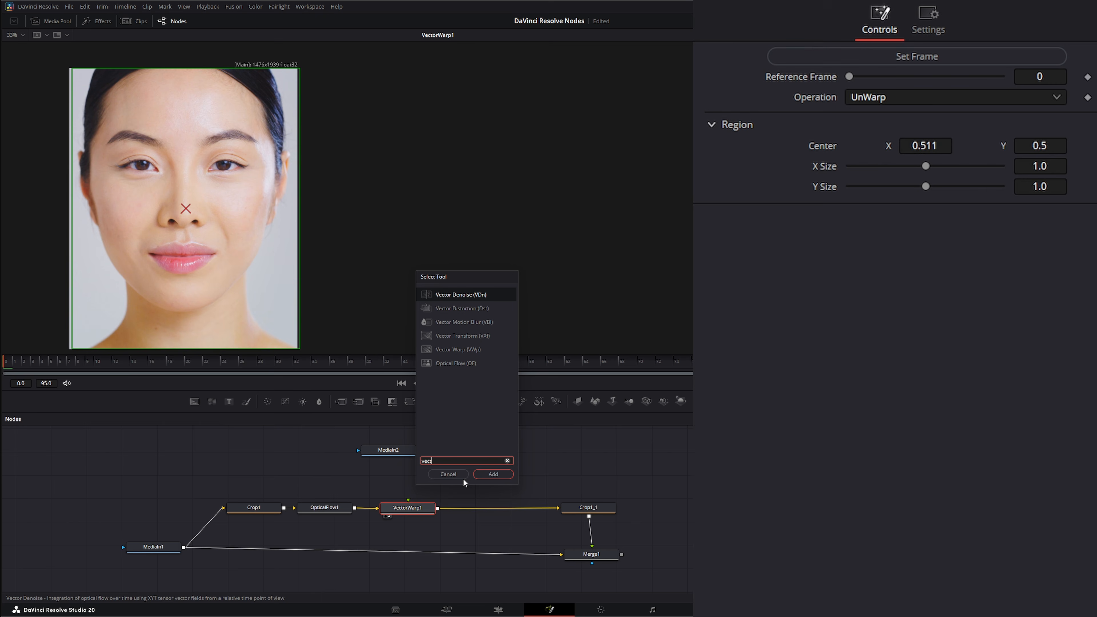
left_click(457, 352)
left_click(494, 474)
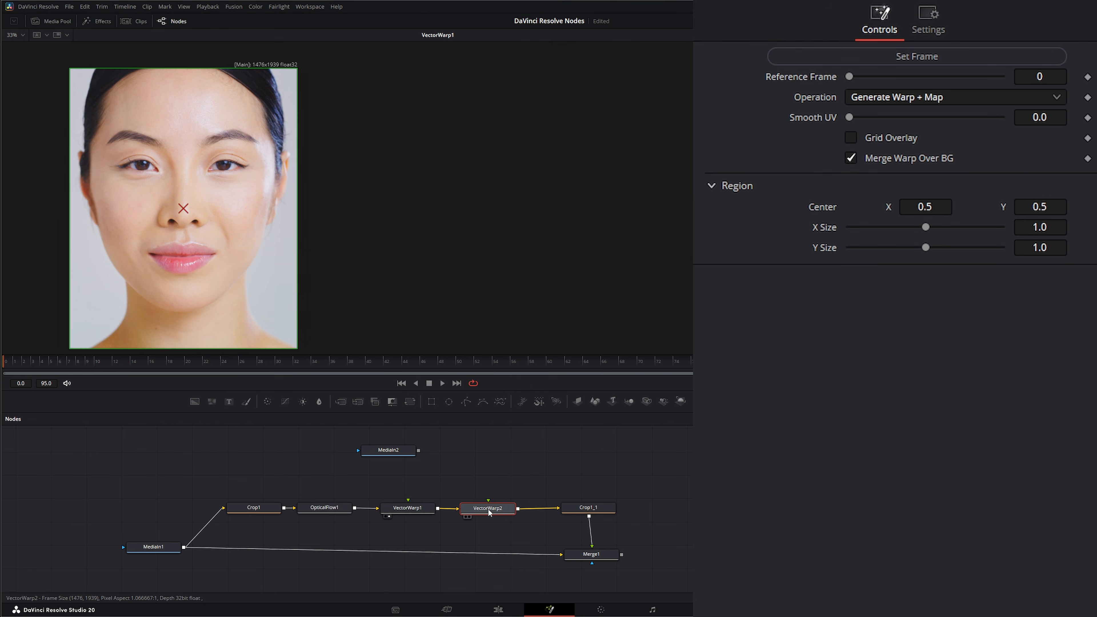
- Set VectorWarp2's operation to Apply Warp Map and connect the Tattoo_01.psd image, placed above it, to its texture input
left_click(886, 99)
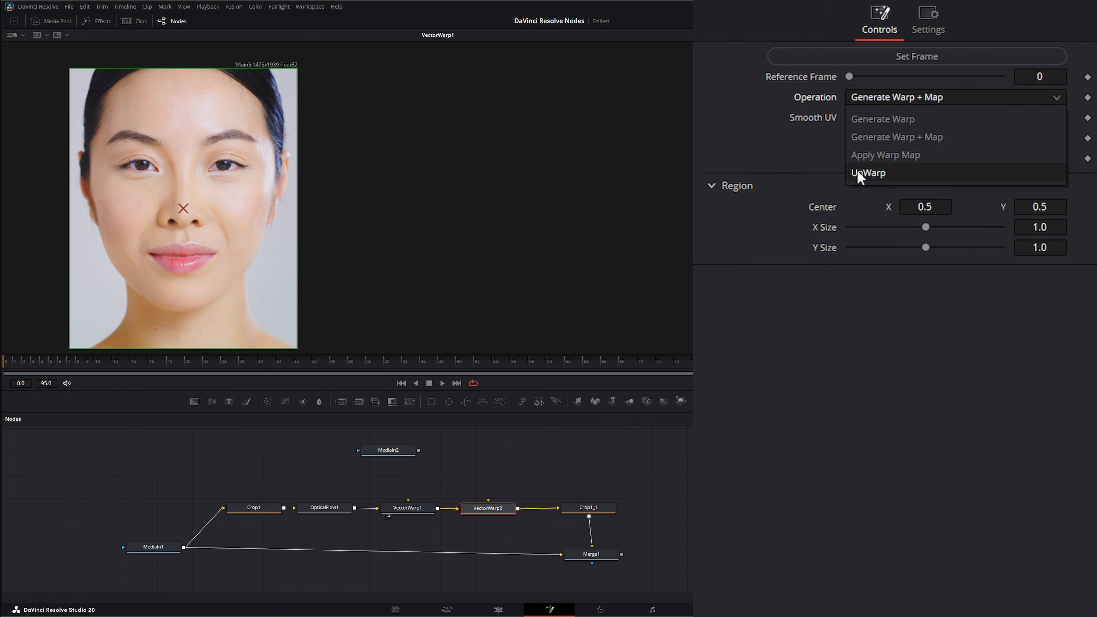
left_click(922, 156)
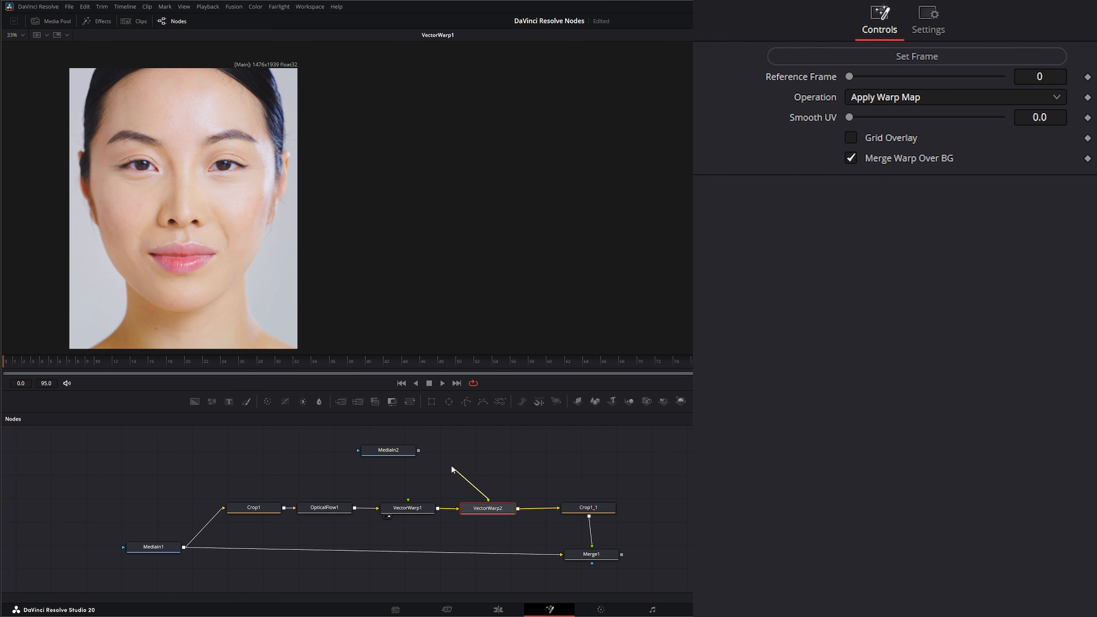
left_click_drag(454, 466, 489, 502)
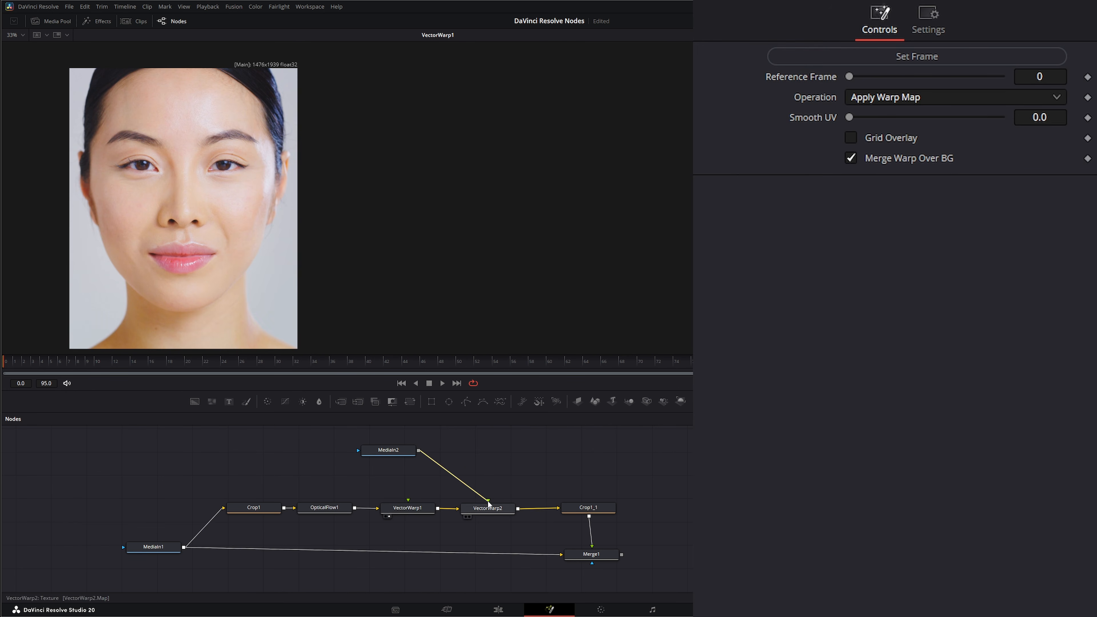
left_click_drag(391, 450, 485, 450)
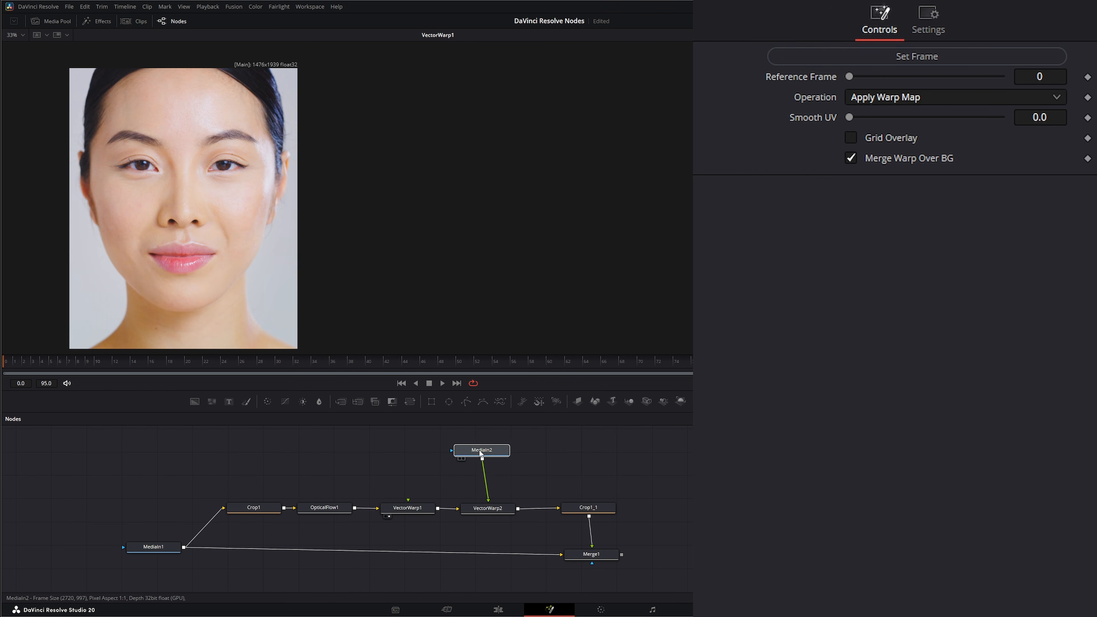
- Display VectorWarp2 in the viewer and play the clip to check how the applied tattoo follows the face
left_click_drag(258, 279, 257, 279)
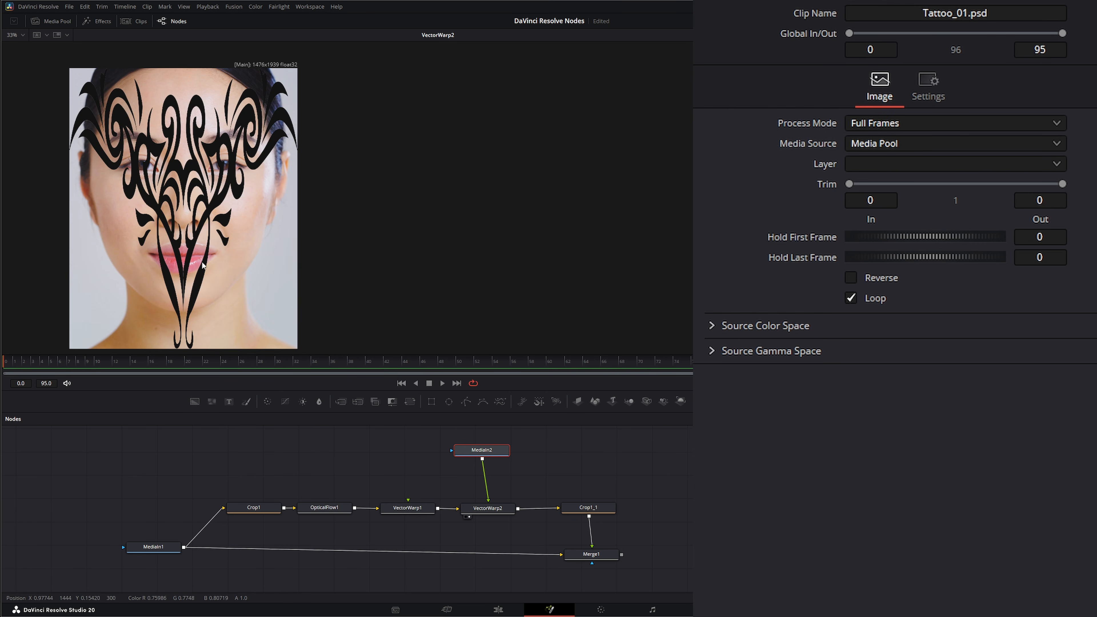
left_click(443, 384)
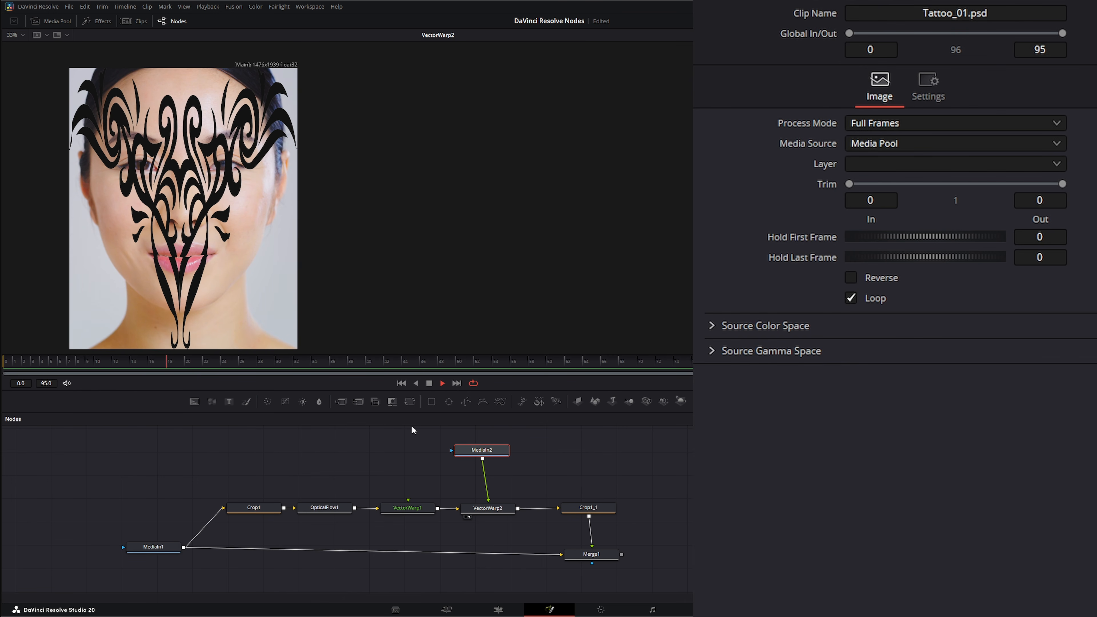
left_click(430, 384)
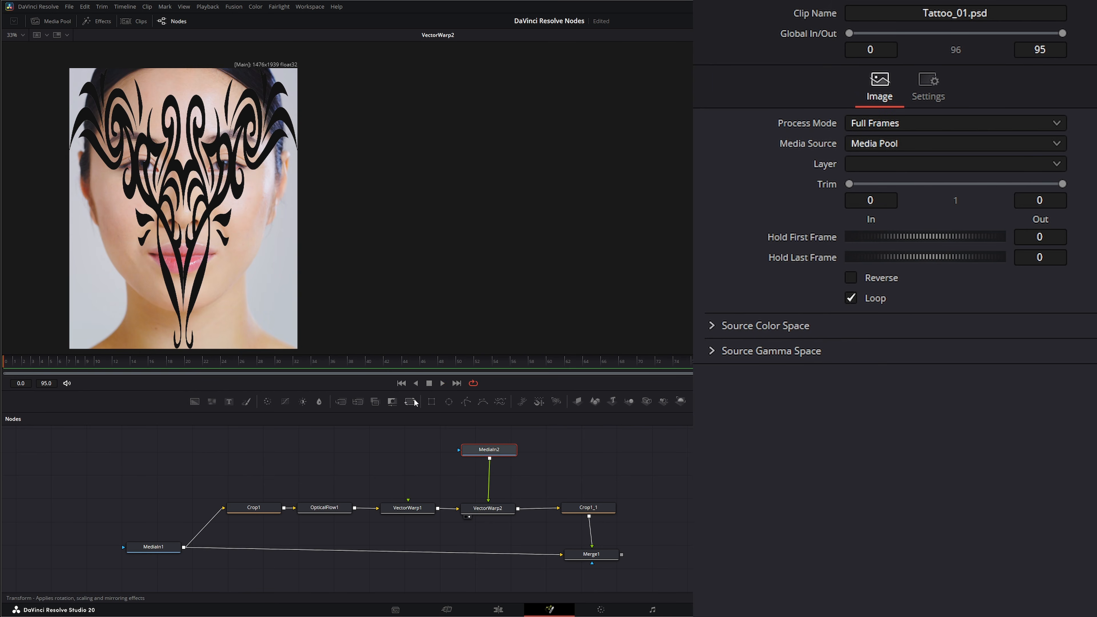
- Insert a Transform node between the tattoo image and VectorWarp2 and set its aspect to 0.494 and size to 0.573
left_click(410, 401)
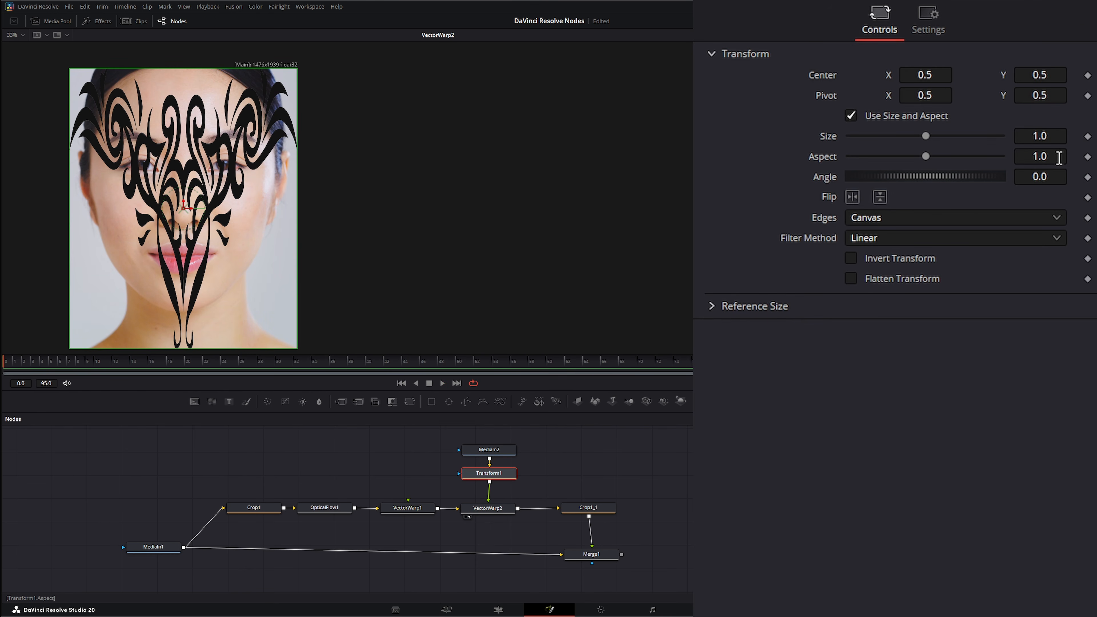
left_click_drag(925, 158, 886, 159)
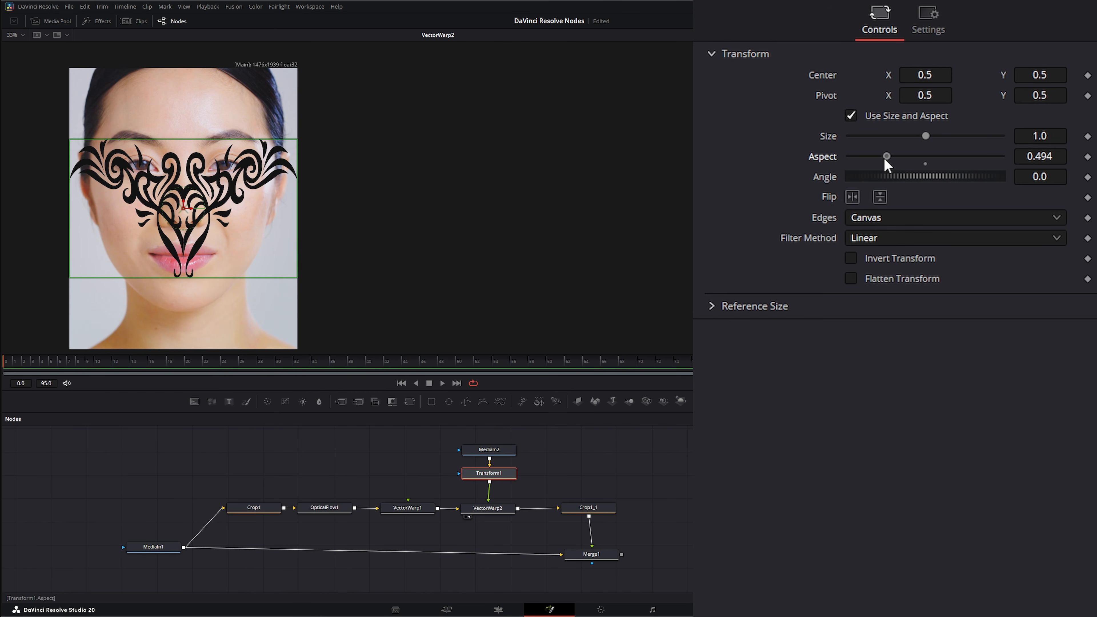
left_click_drag(1024, 136, 1017, 135)
left_click_drag(924, 136, 892, 136)
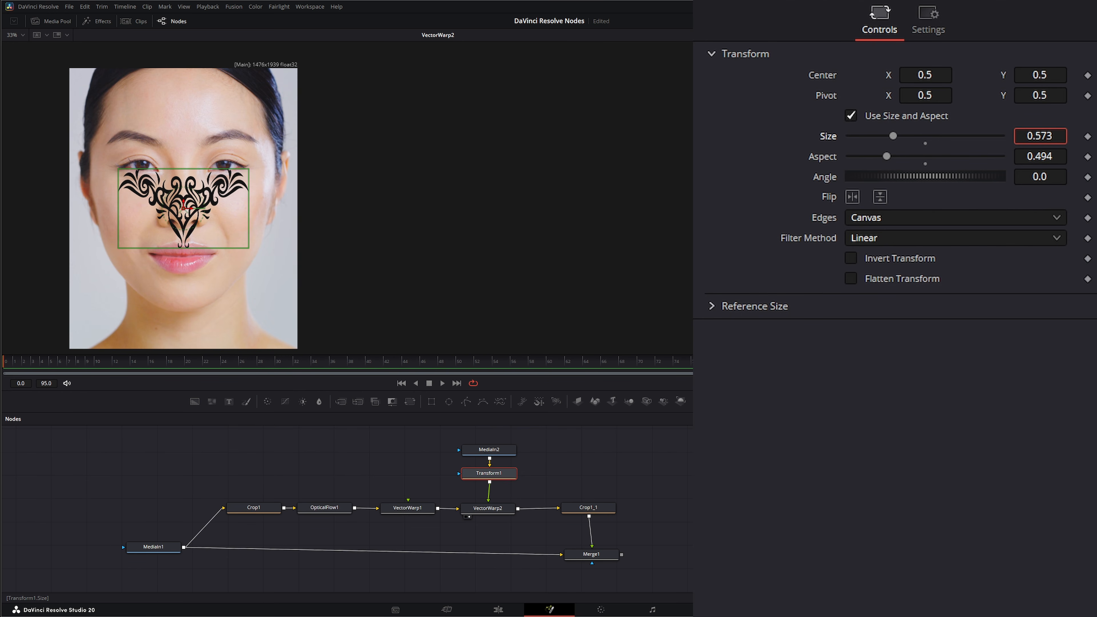
- Play the clip to check how the resized tattoo follows the face and open VectorWarp2's settings
key("space")
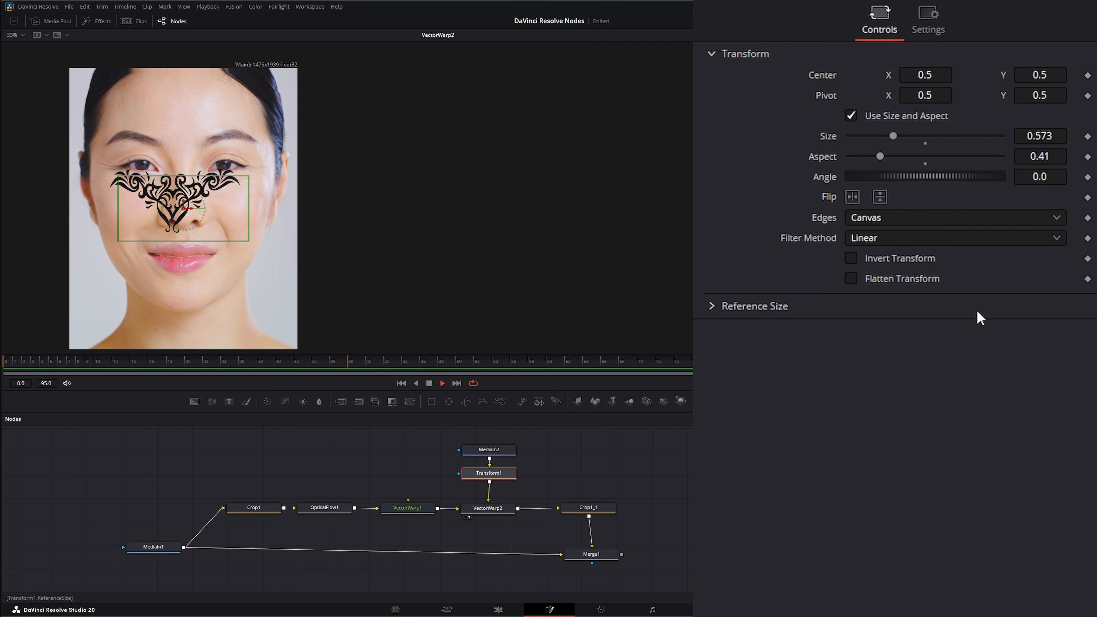
left_click(497, 509)
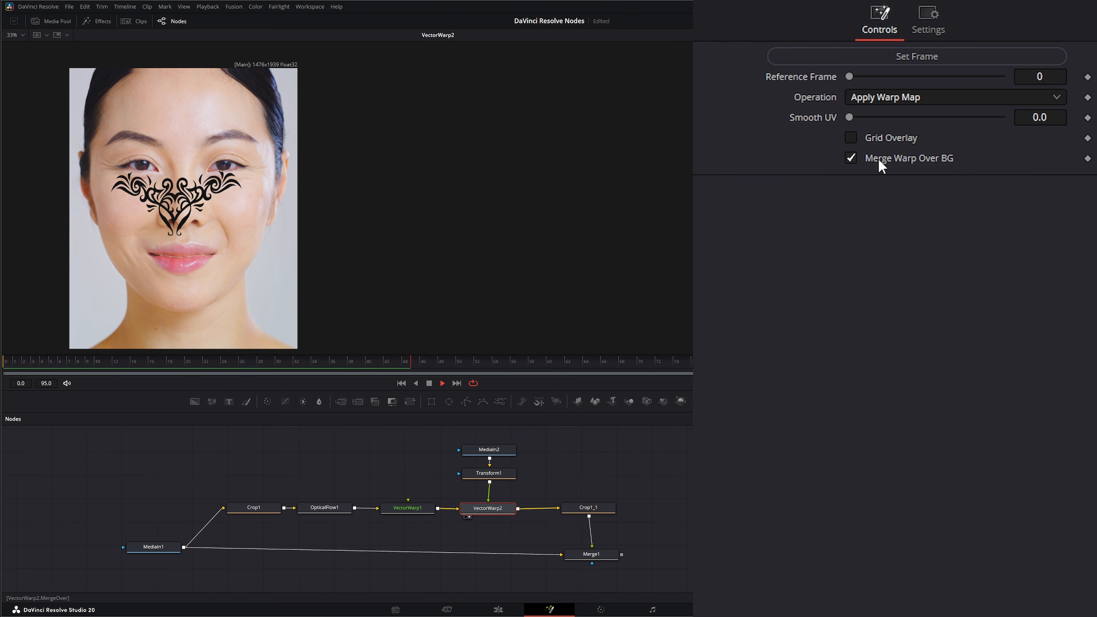
left_click(429, 384)
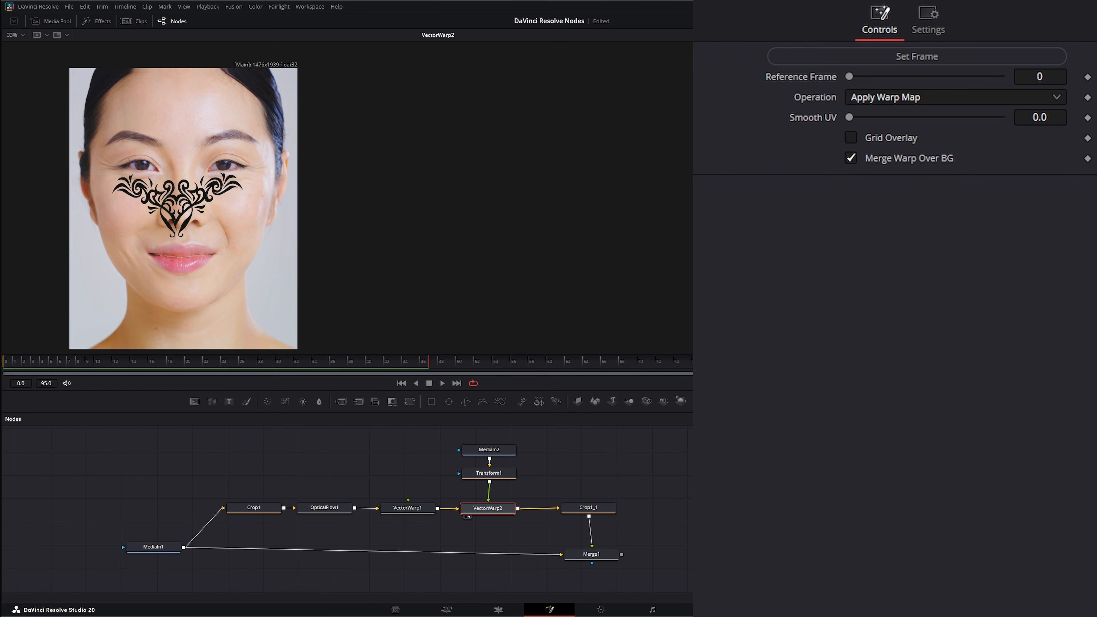
- Turn off Merge Warp Over BG in VectorWarp2 and play the clip to check the tattoo on its own
left_click(852, 160)
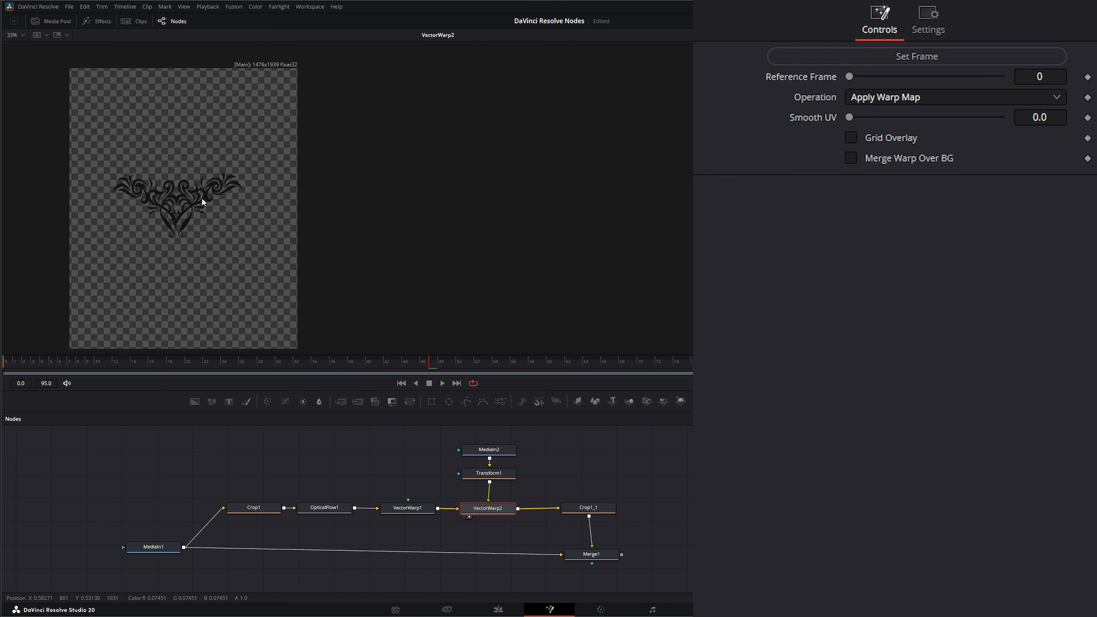
key("space")
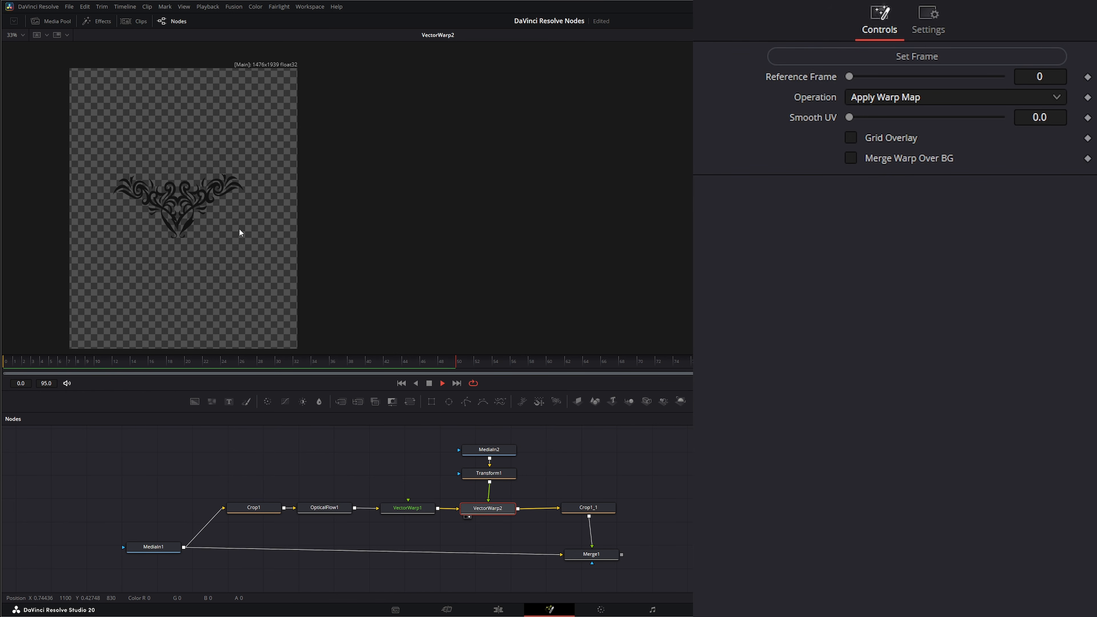
key("space")
- Display Merge1 in the viewer and play the clip to check the tattoo composited over the original face
left_click(593, 557)
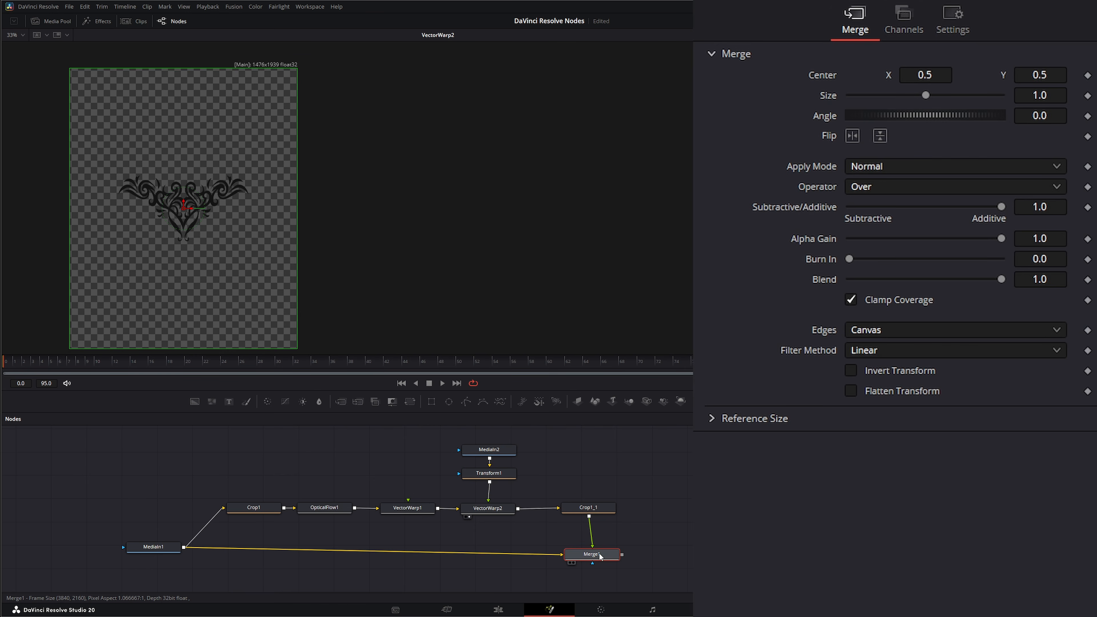
key("1")
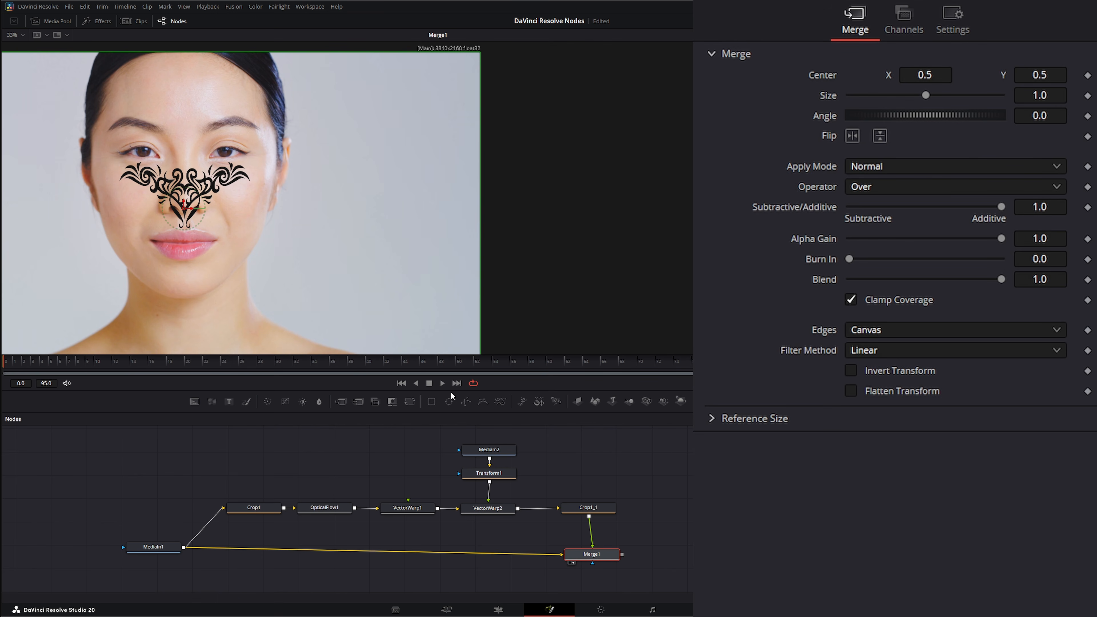
left_click(445, 385)
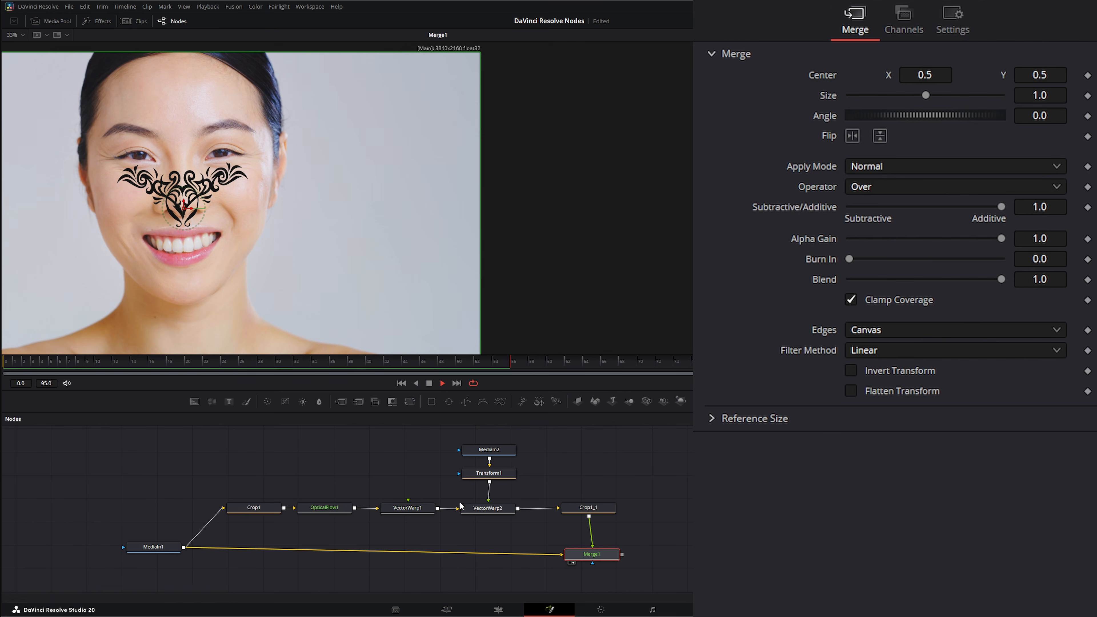
- Try VectorWarp2 with the Generate Warp + Map operation and play the clip from the first frame
left_click(496, 513)
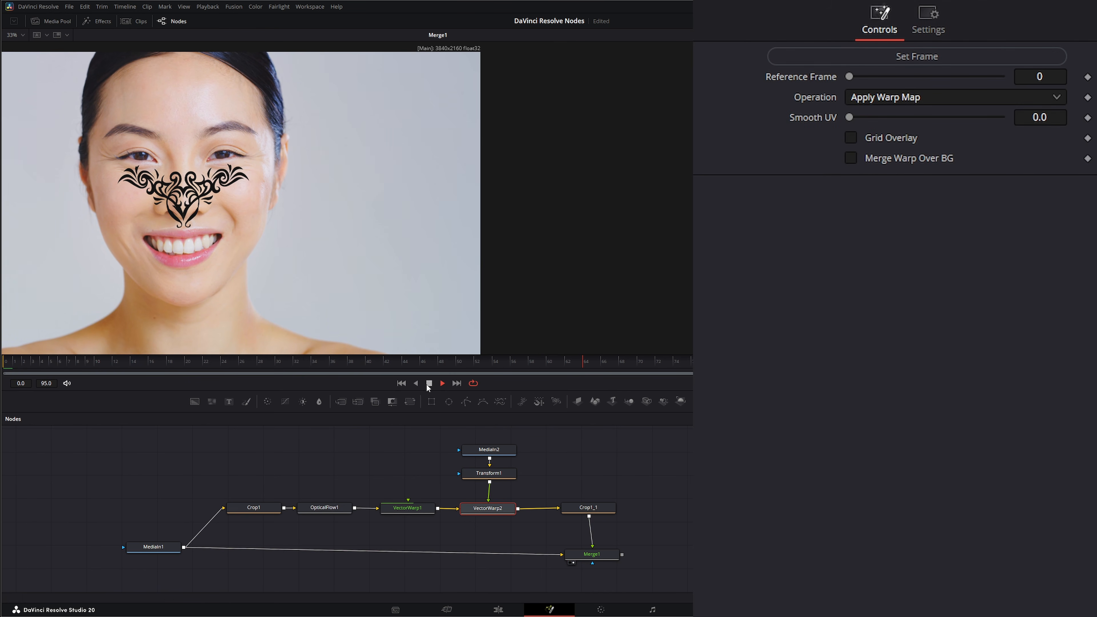
left_click(401, 384)
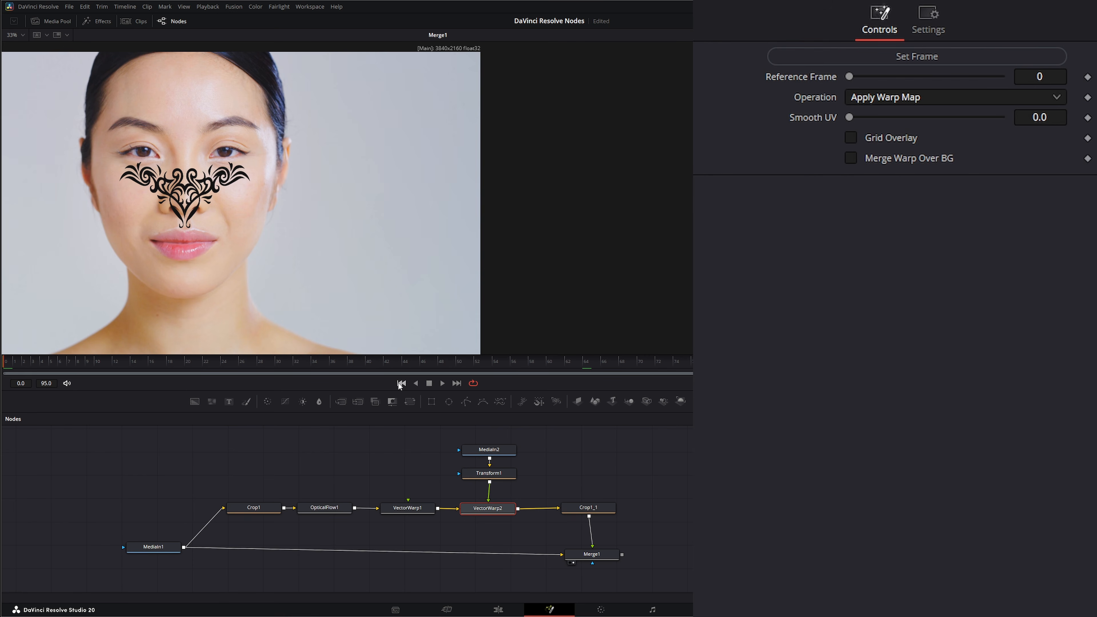
left_click(868, 99)
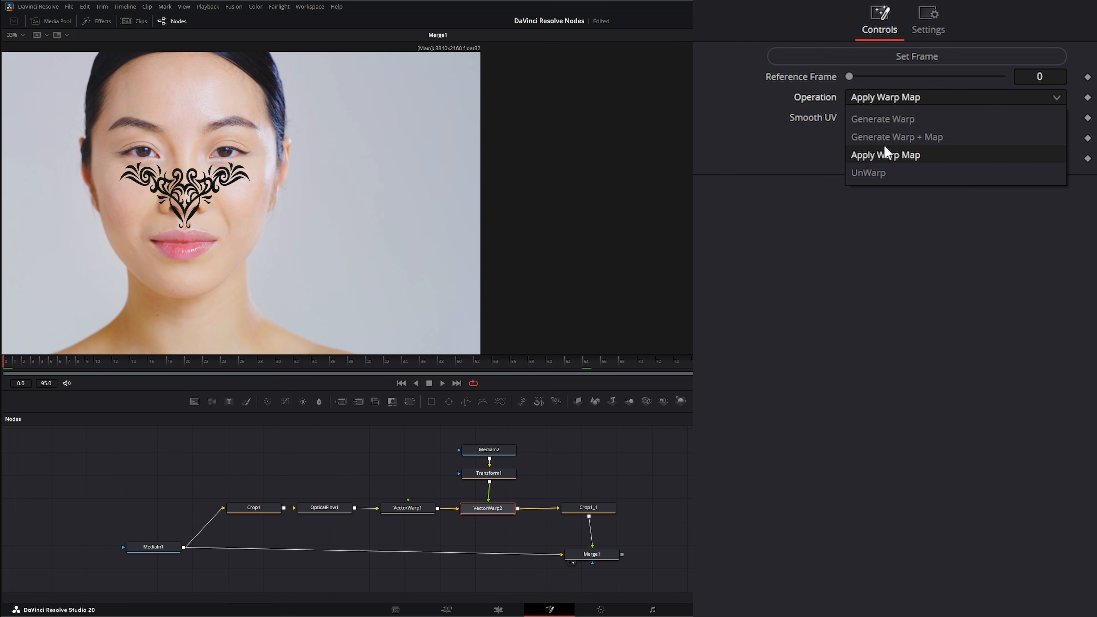
left_click(895, 140)
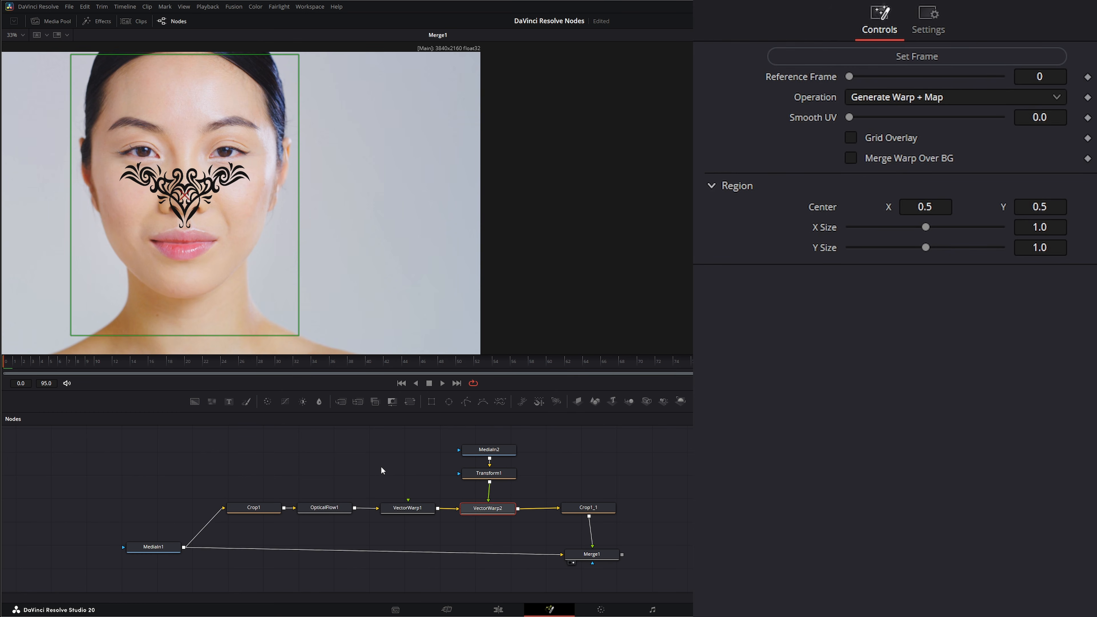
left_click_drag(381, 471, 430, 532)
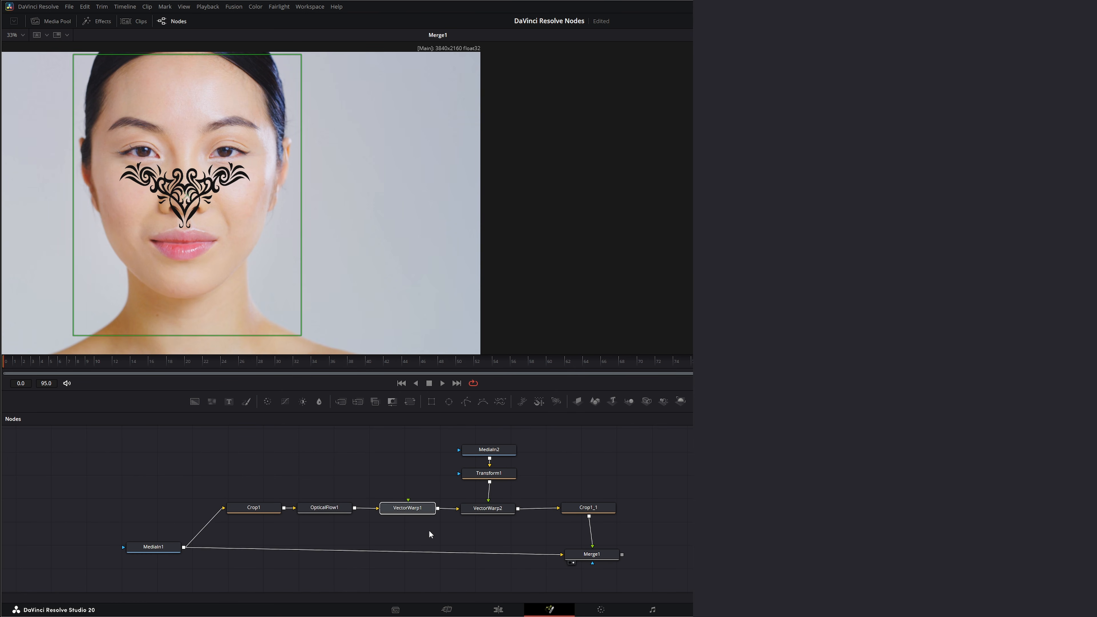
left_click(486, 513)
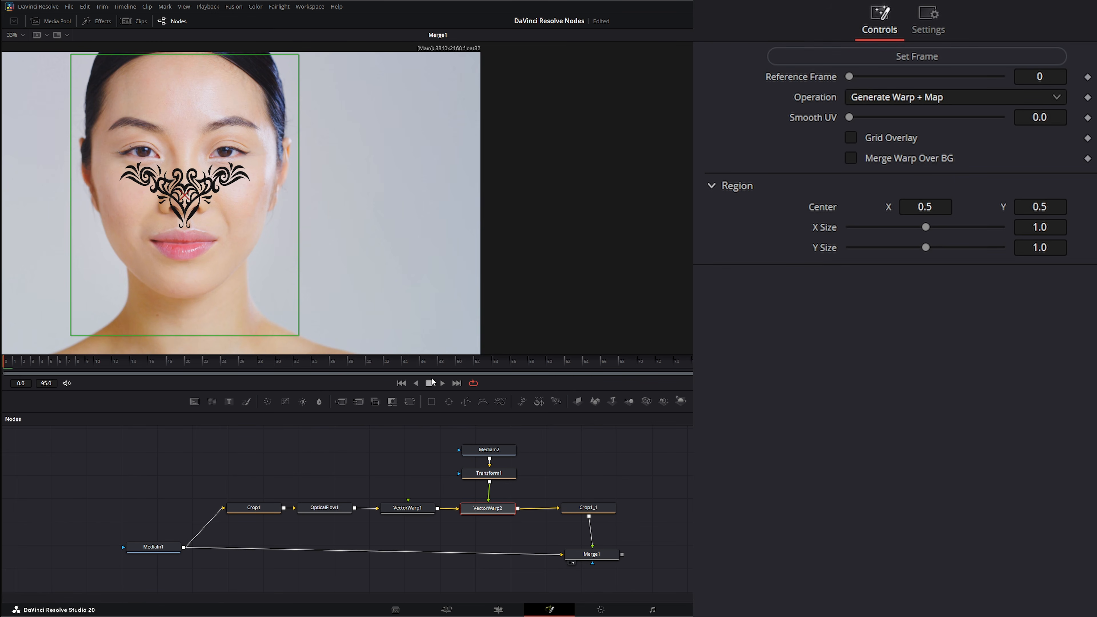
left_click(443, 383)
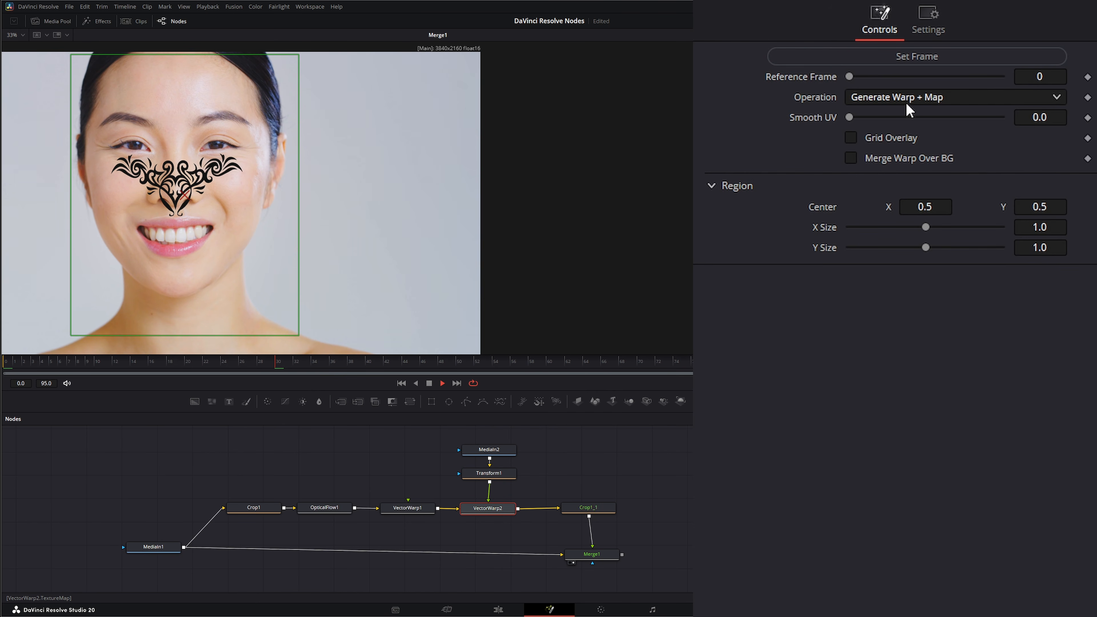
- Switch VectorWarp2 back to Apply Warp Map and scrub the timeline to check how the tattoo sits on the smiling face
left_click(888, 101)
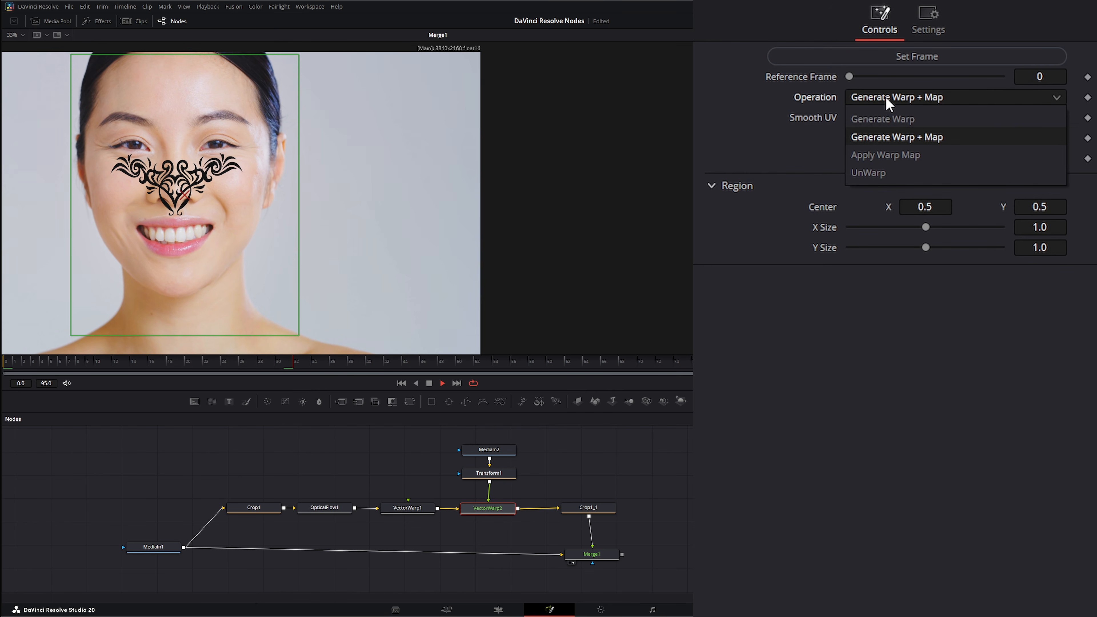
left_click(889, 158)
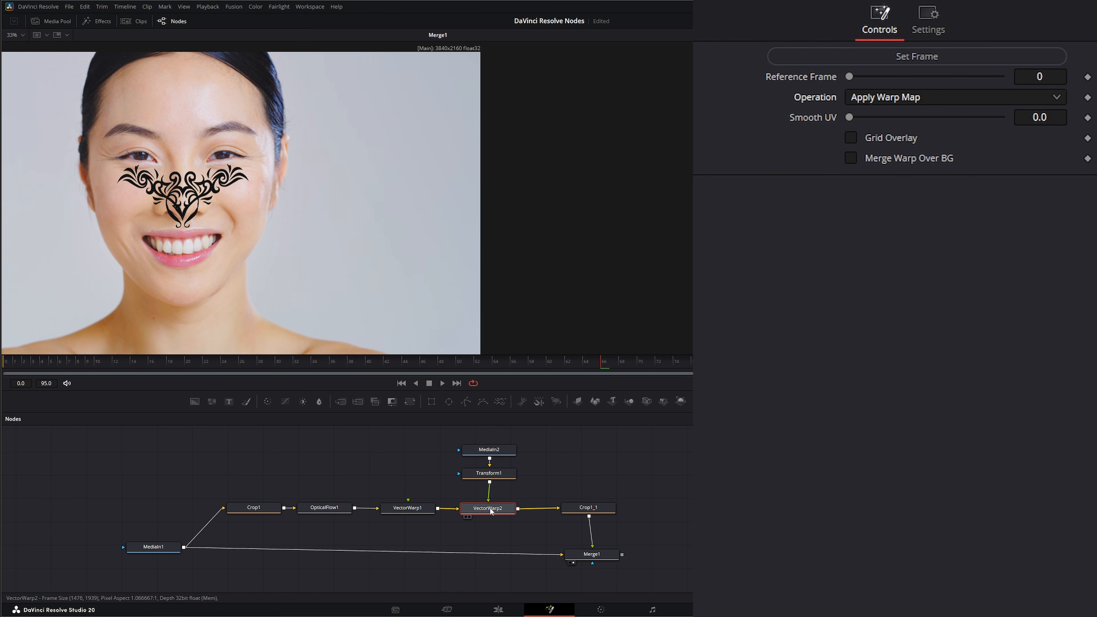
left_click_drag(601, 365, 467, 372)
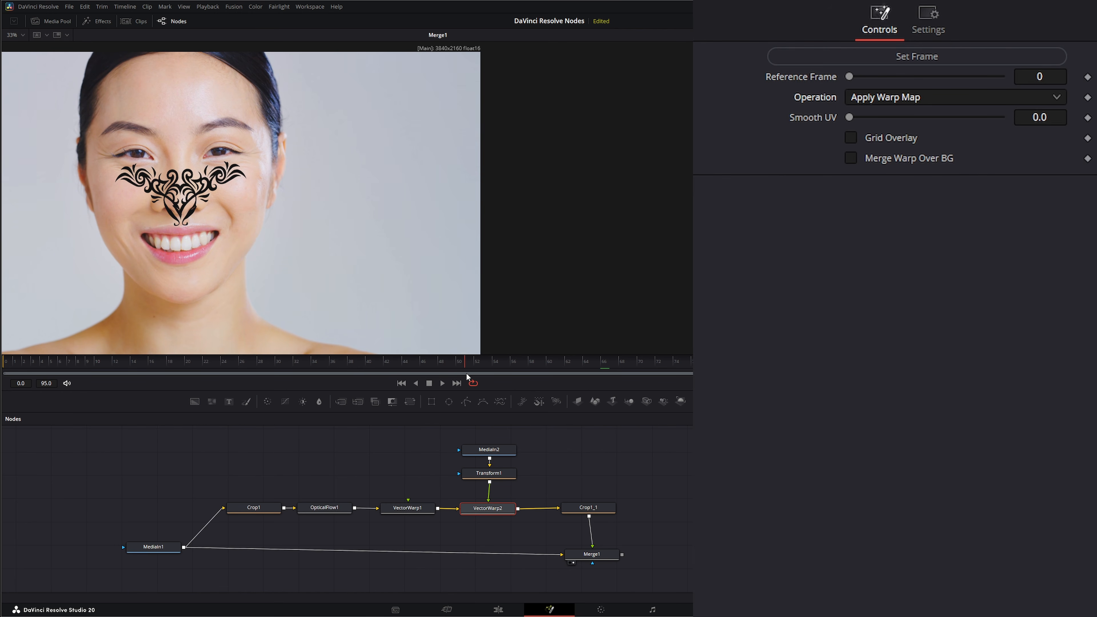
- Compare VectorWarp2's Generate Warp + Map operation on another frame, restore Apply Warp Map and return to the first frame
left_click(904, 98)
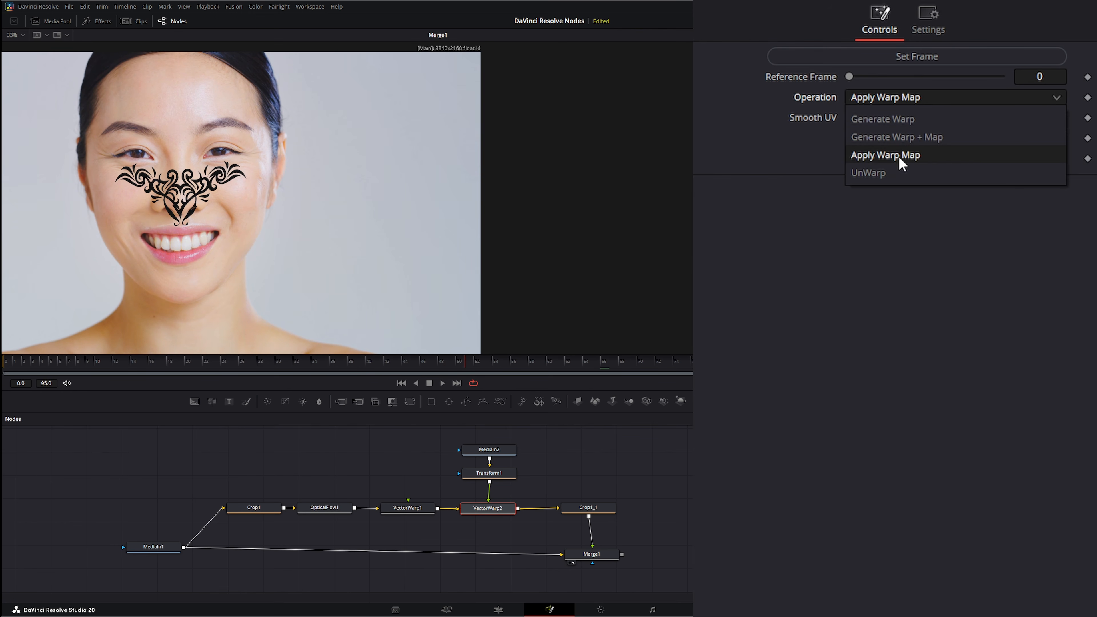
left_click(912, 139)
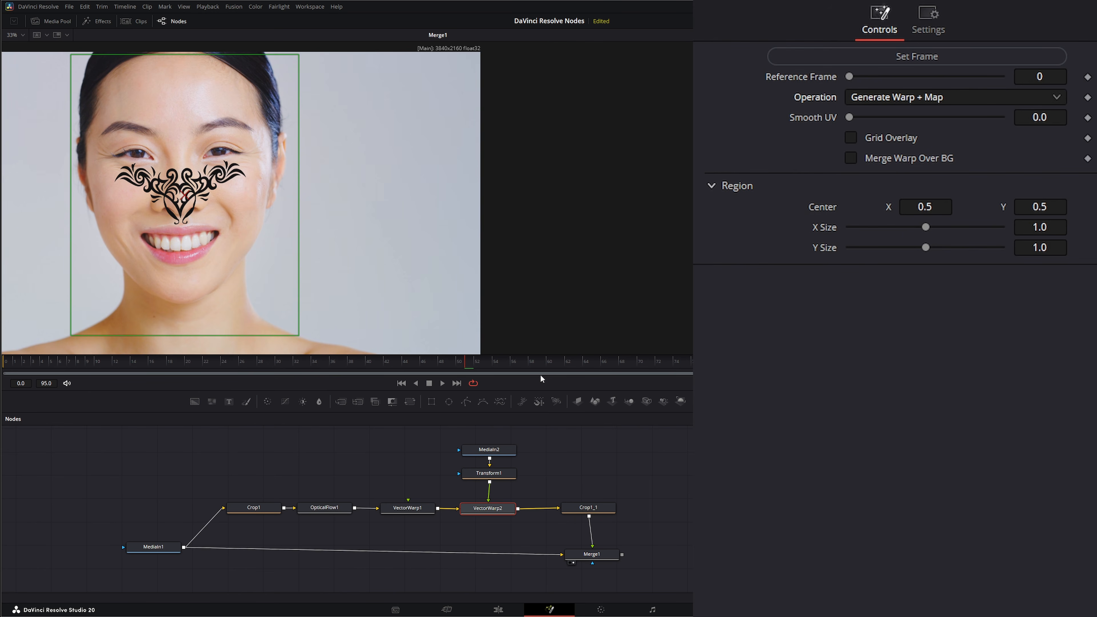
left_click_drag(482, 366, 316, 364)
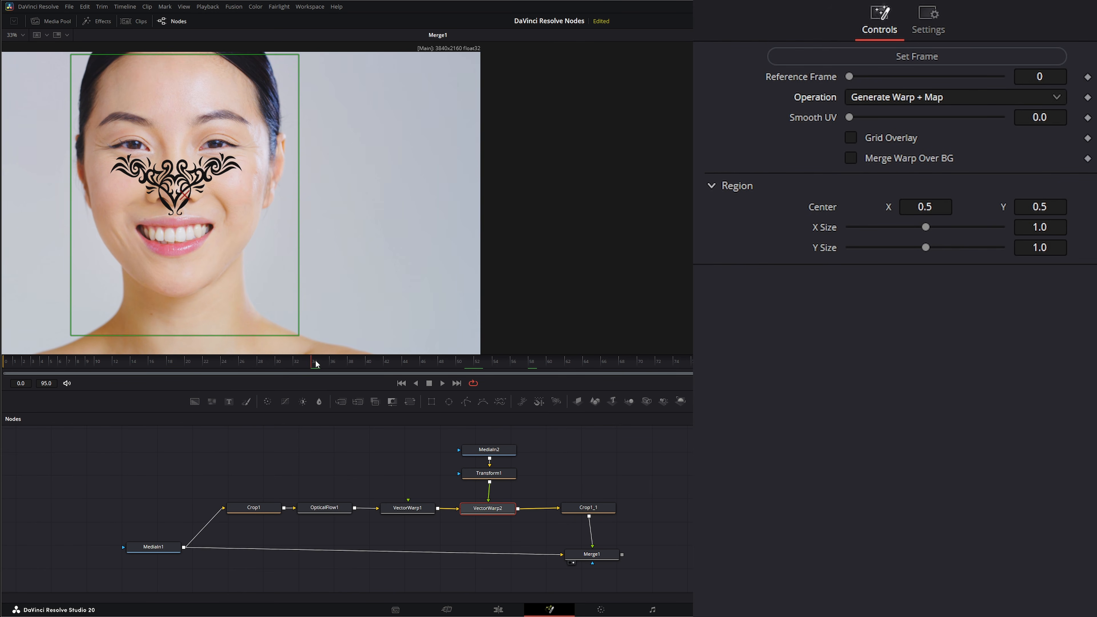
left_click(883, 98)
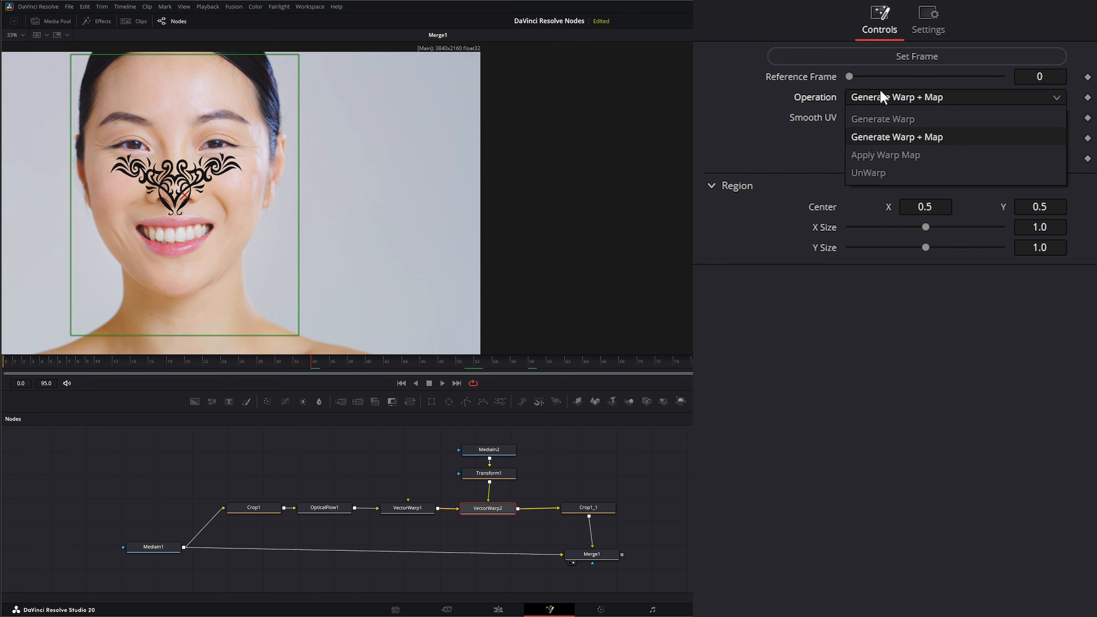
left_click(899, 157)
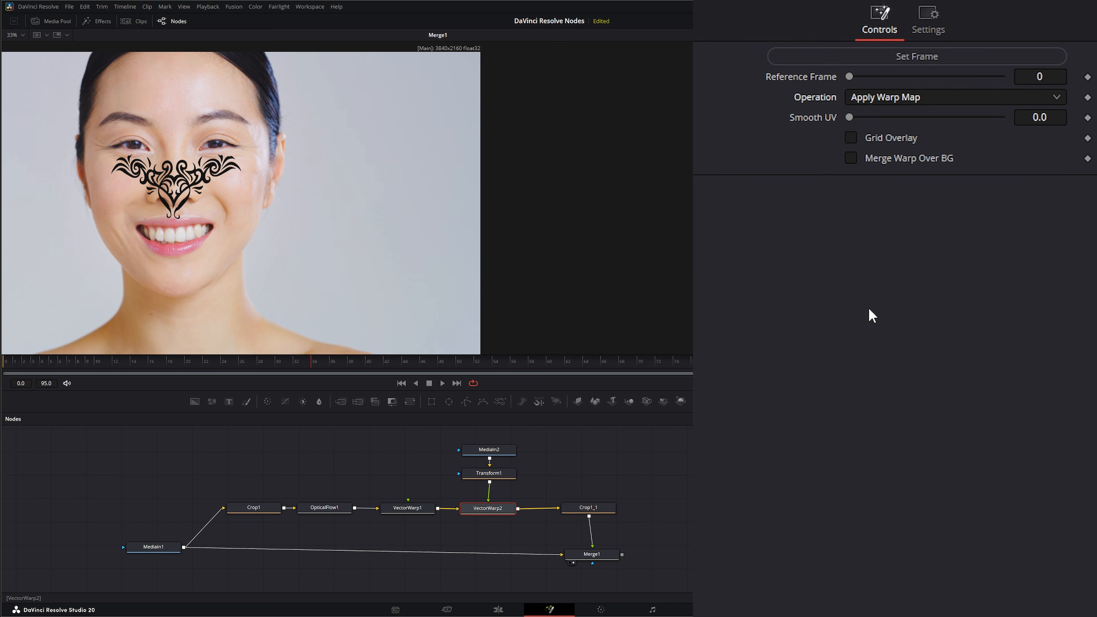
left_click(401, 383)
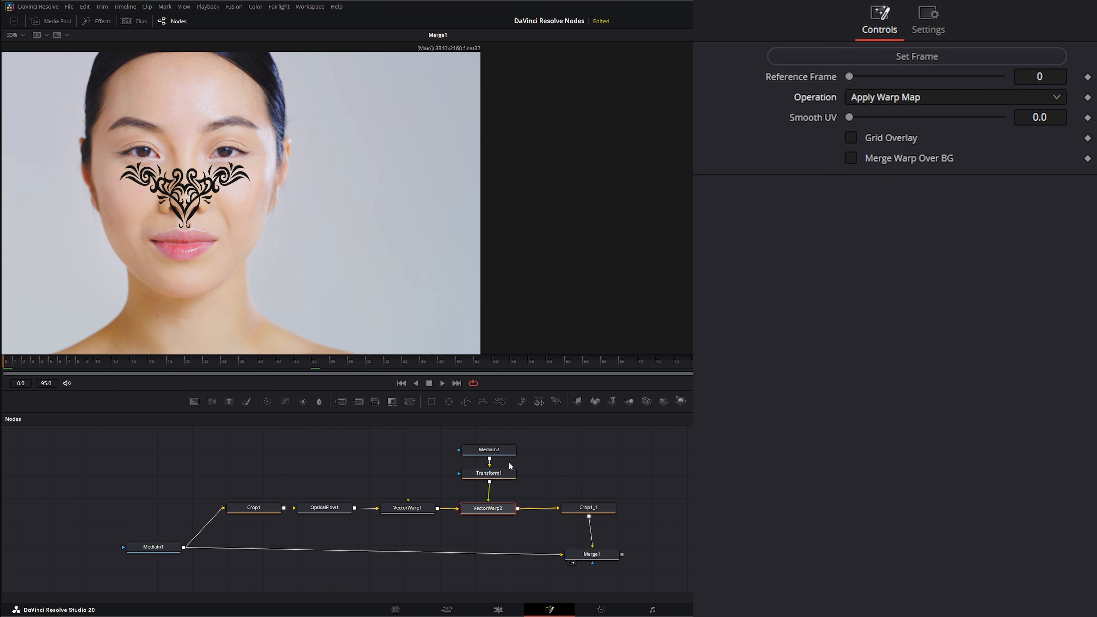
- Disconnect Transform1 from VectorWarp2 and move the MediaIn2 and Transform1 tattoo nodes aside
left_click_drag(447, 444, 432, 467)
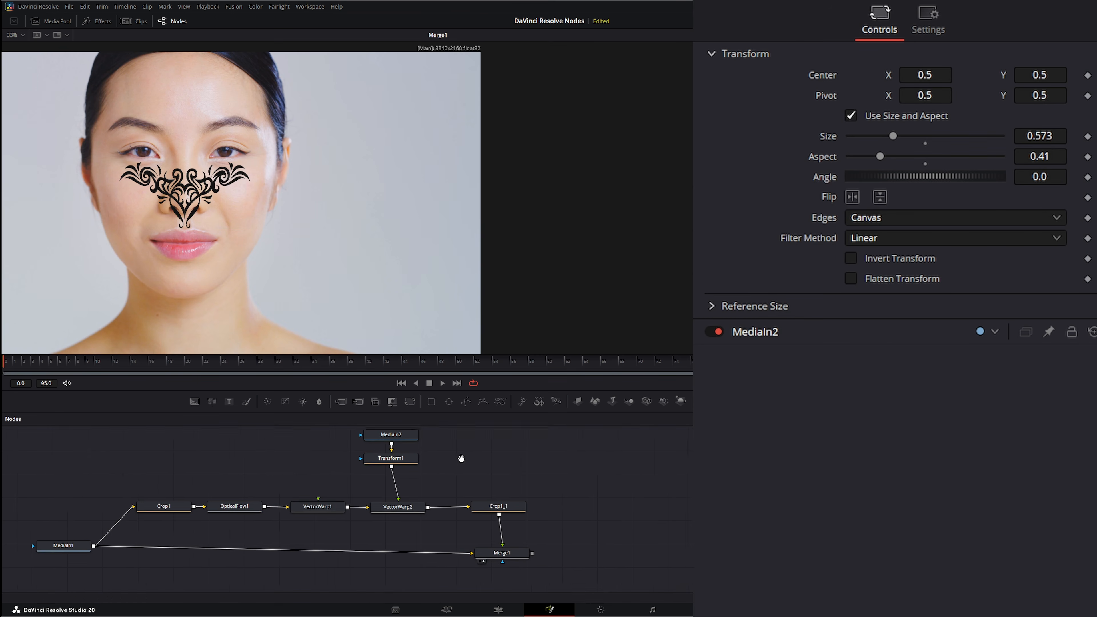
left_click_drag(461, 459, 439, 505)
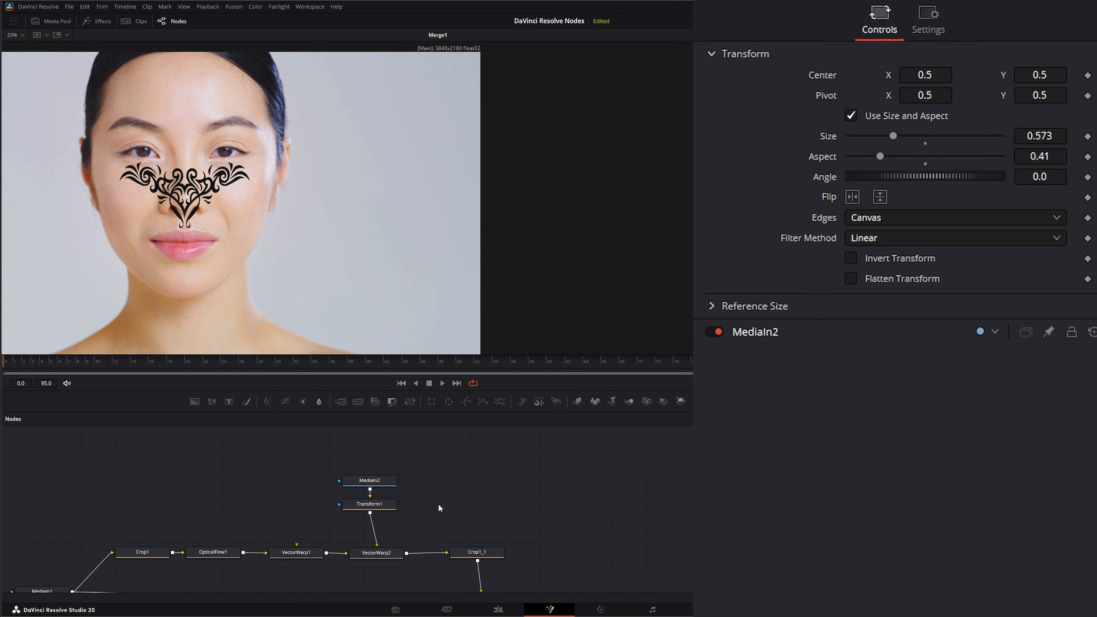
left_click(376, 539)
left_click_drag(289, 453, 220, 506)
left_click_drag(357, 520, 334, 512)
left_click(334, 511)
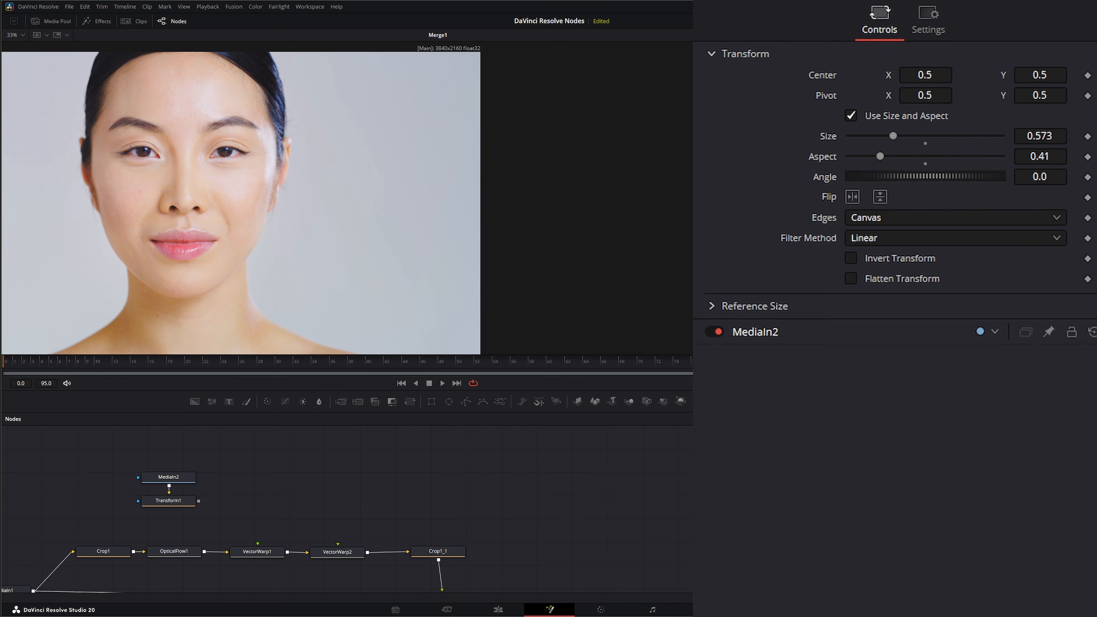
- Add the close-up eye makeup image to the node graph, attach a Resize node after it and display the resized image
left_click_drag(543, 499, 255, 286)
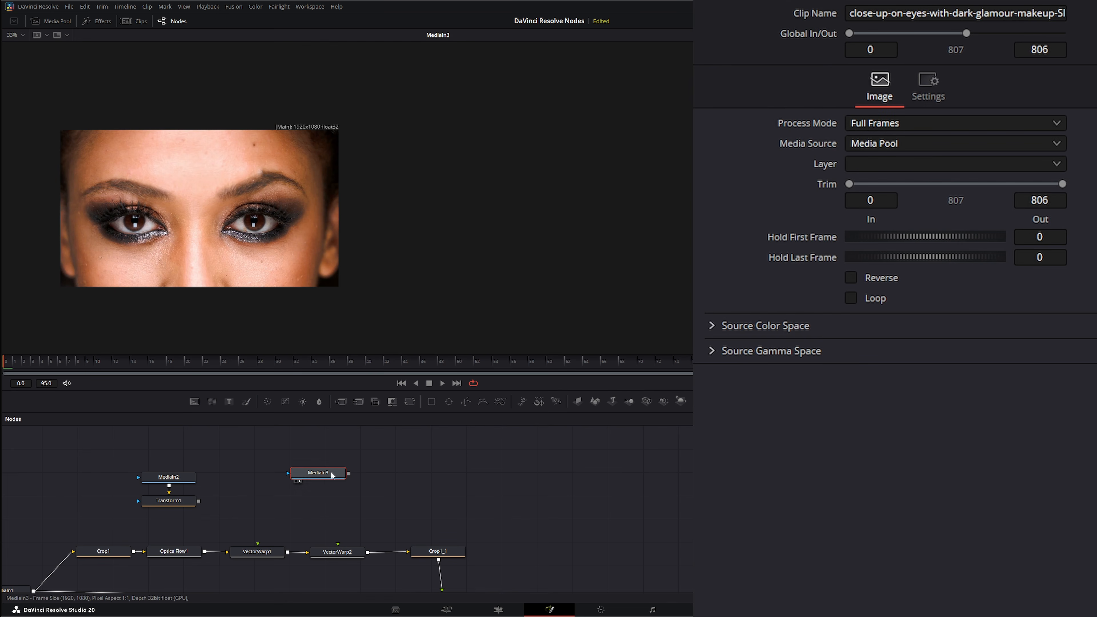
left_click_drag(317, 473, 290, 458)
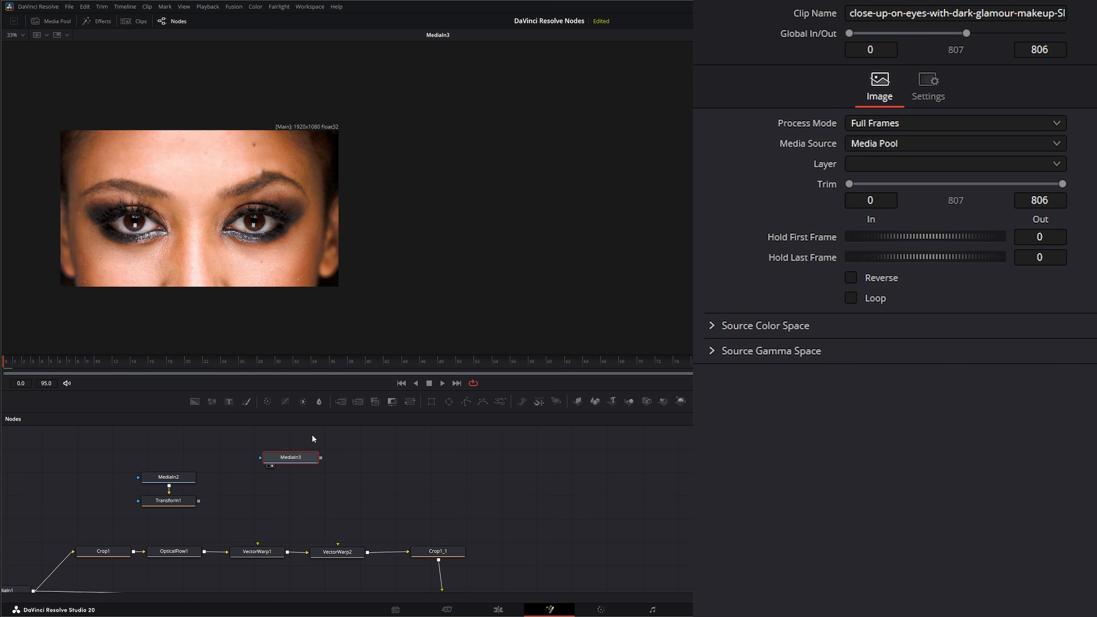
key("shift+space")
type("r")
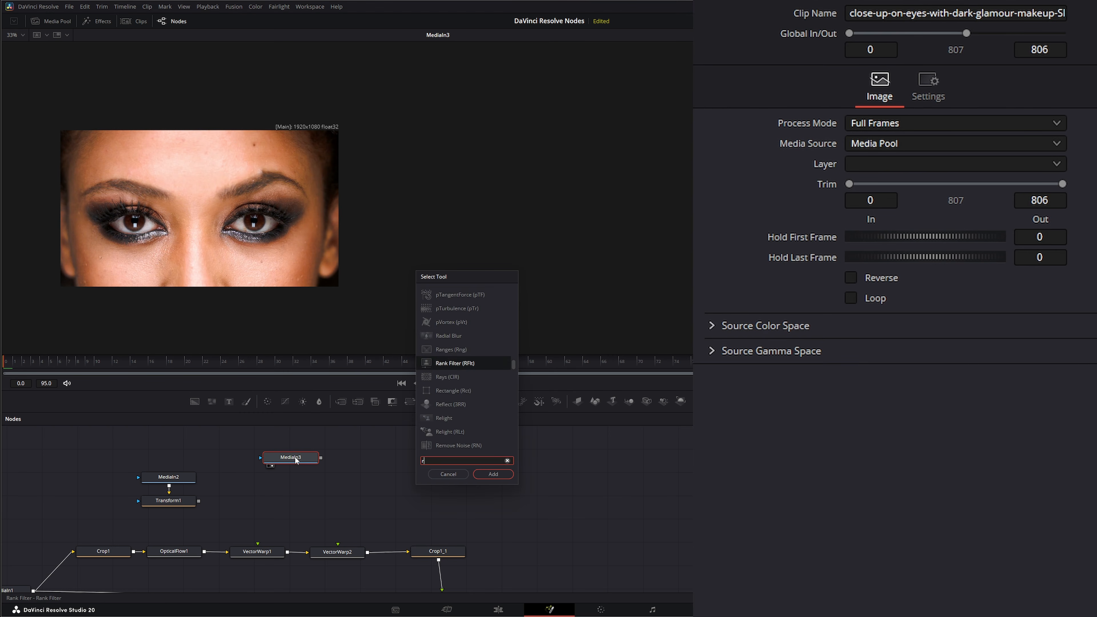
type("esize")
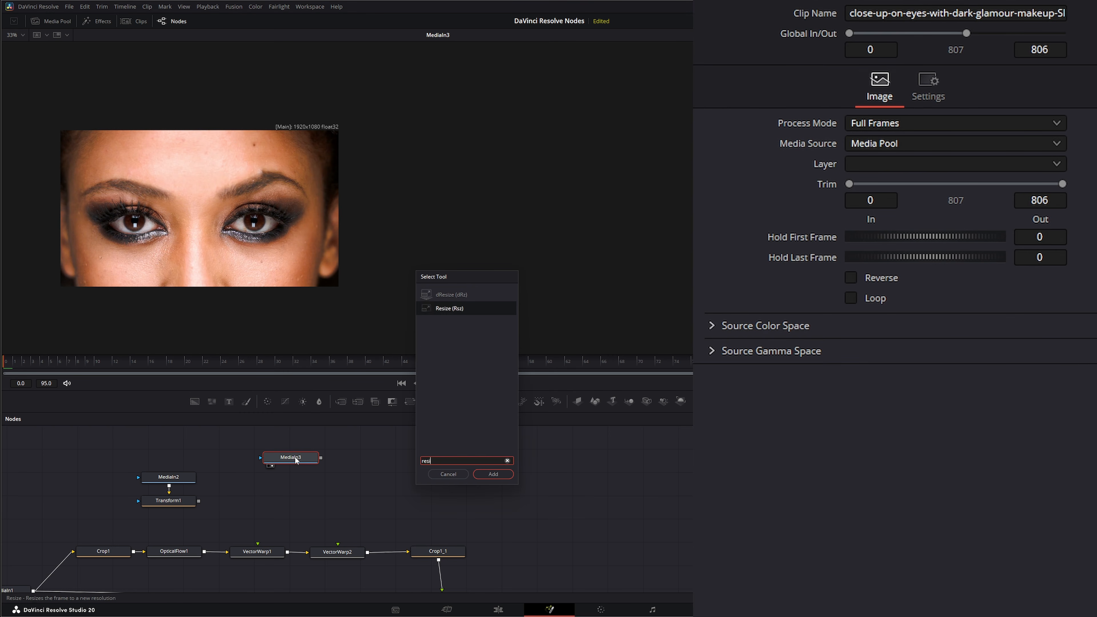
key("Return")
key("1")
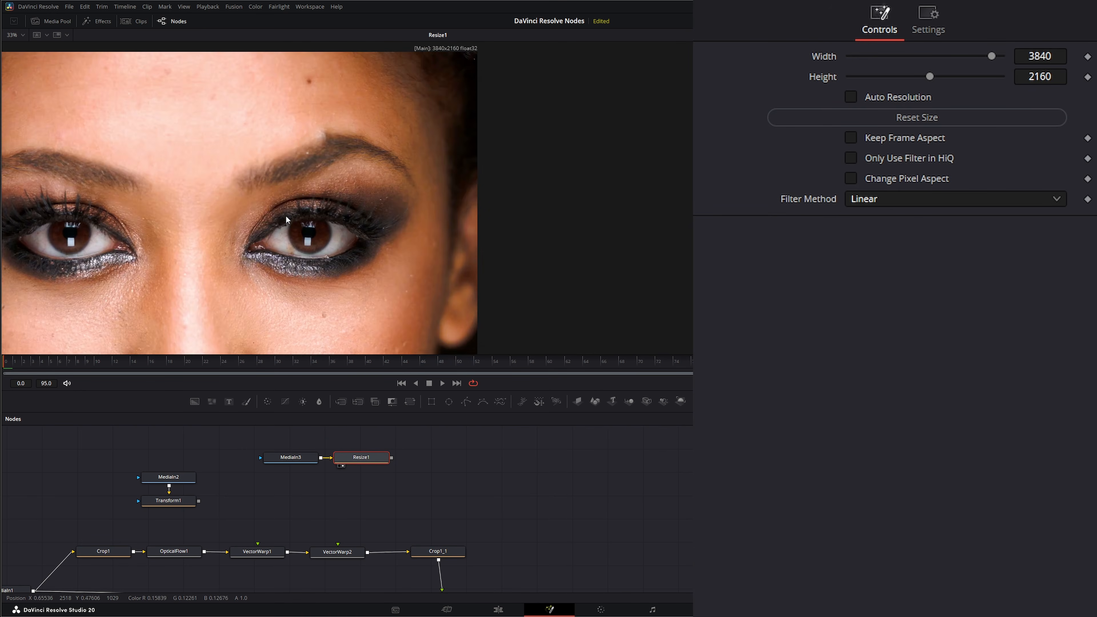
left_click_drag(294, 305, 277, 265)
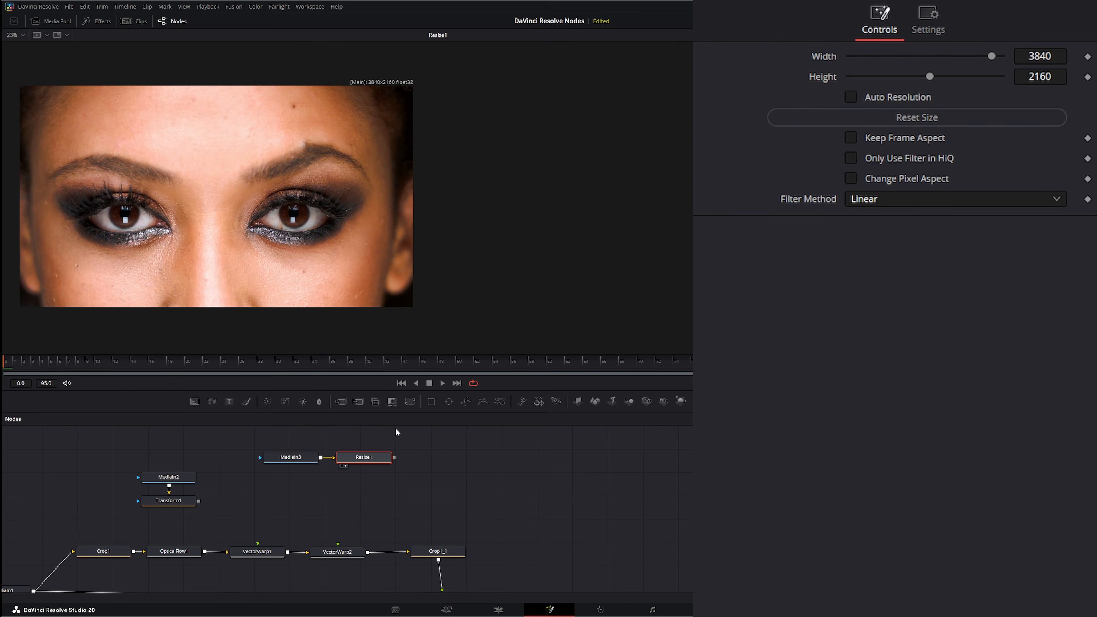
- Merge the resized makeup image over a new Background node and set the background's alpha to 0
left_click_drag(396, 430, 465, 461)
left_click_drag(394, 459, 455, 458)
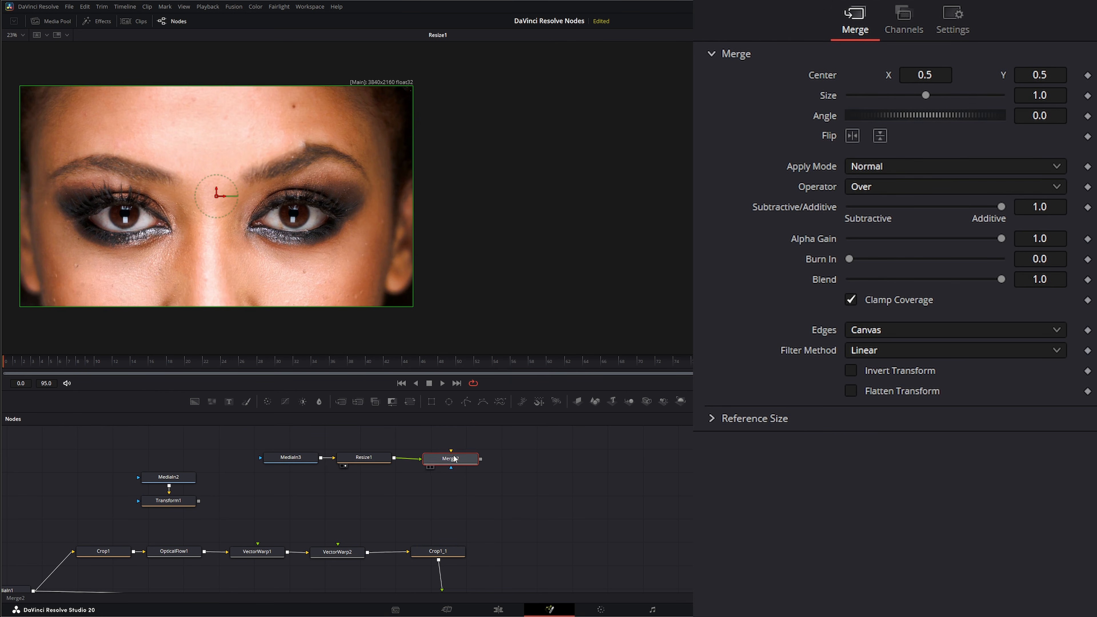
left_click_drag(194, 402, 450, 465)
left_click(458, 459)
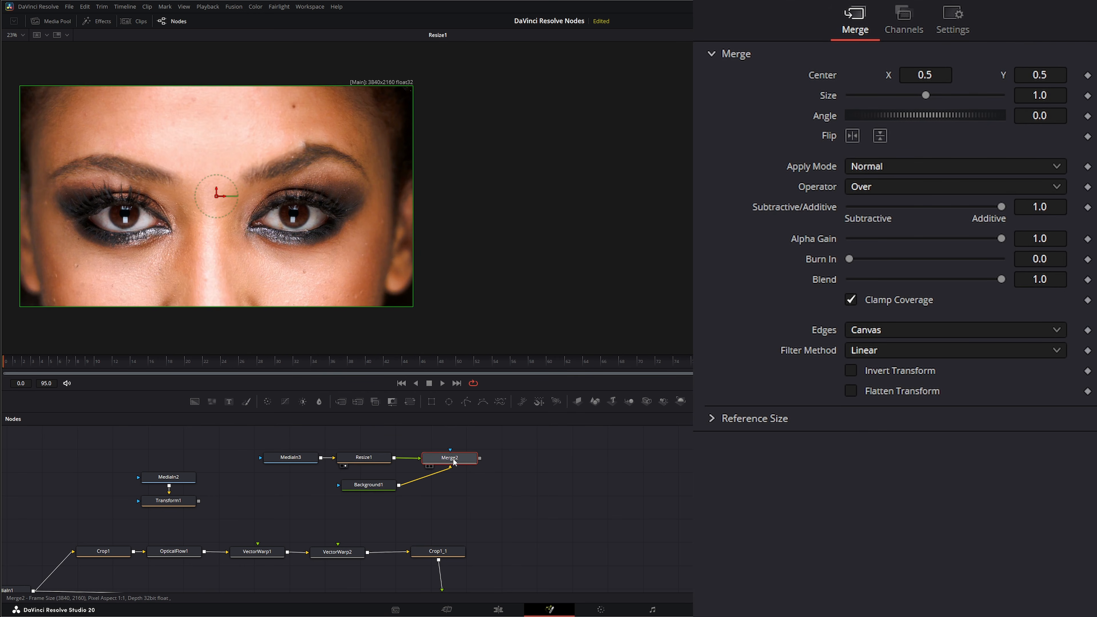
left_click(373, 487)
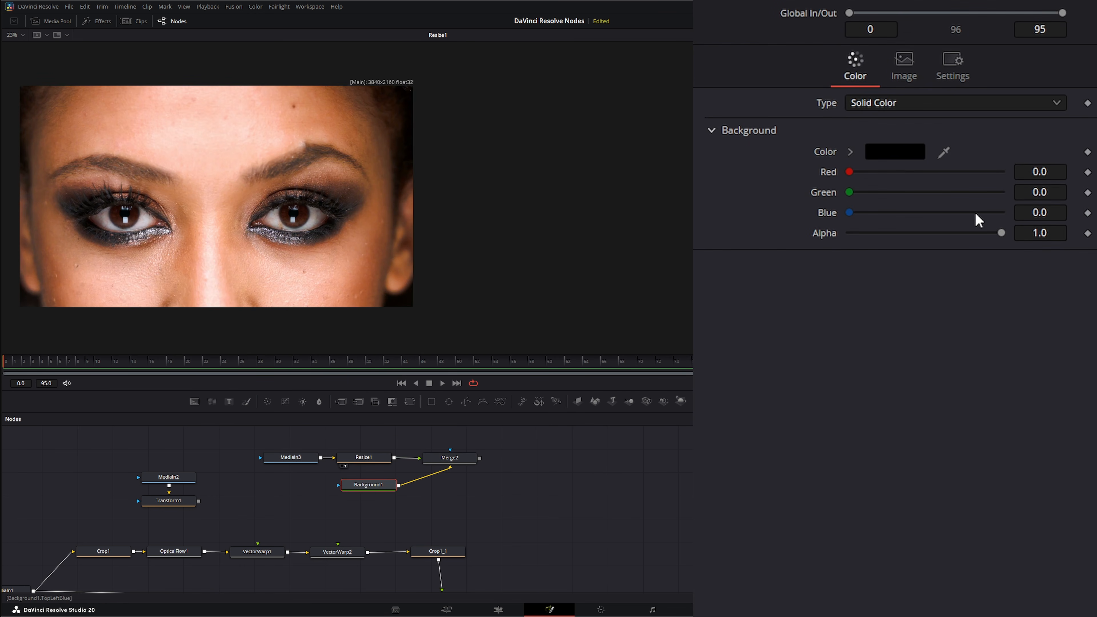
left_click_drag(1002, 233, 808, 236)
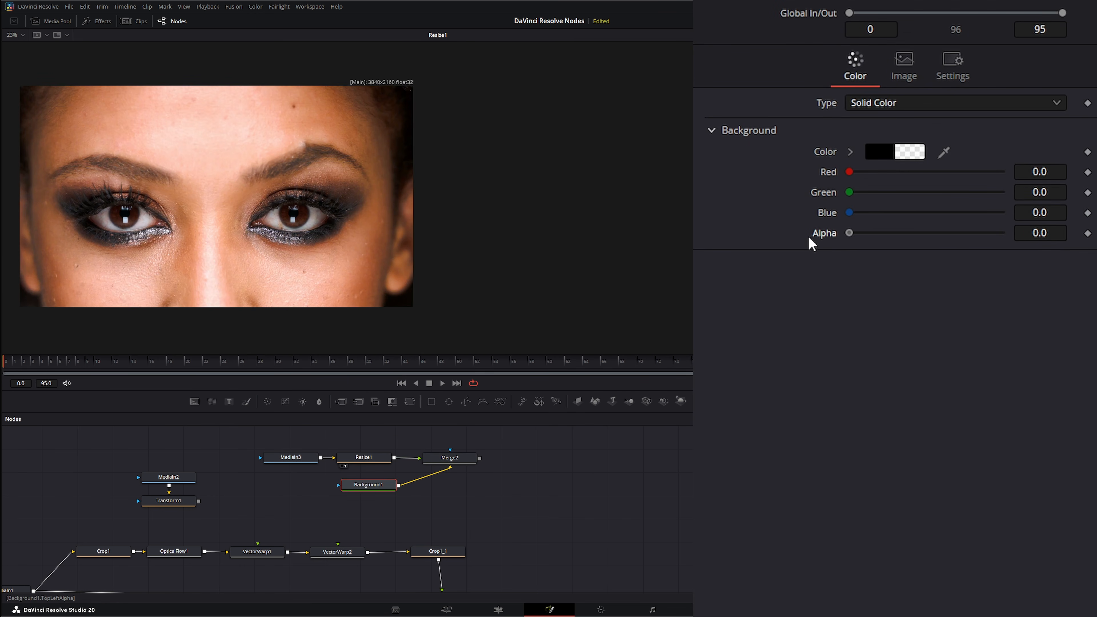
- Lower Merge2's blend to 0.492 and display the semi-transparent makeup image in the viewer
left_click(471, 461)
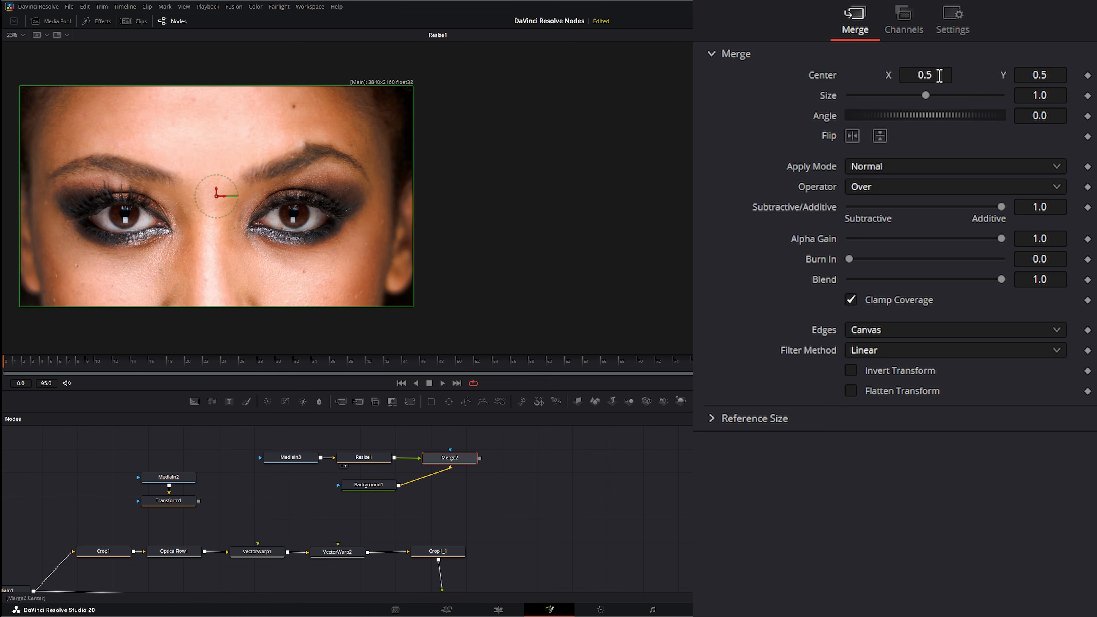
left_click(903, 17)
left_click(953, 20)
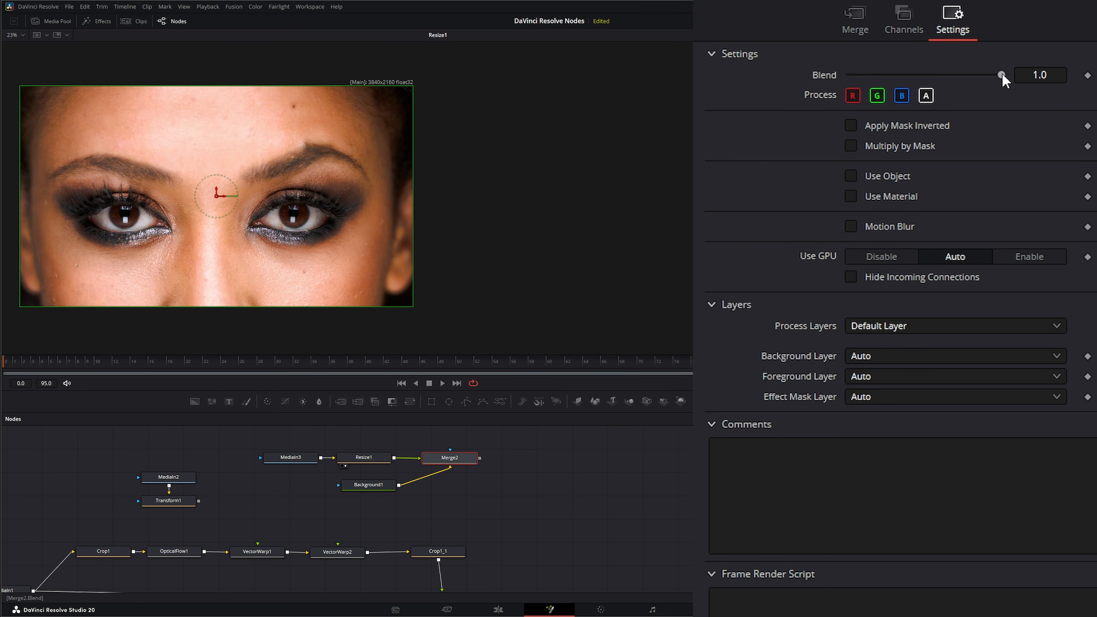
left_click_drag(1002, 76, 924, 76)
key("1")
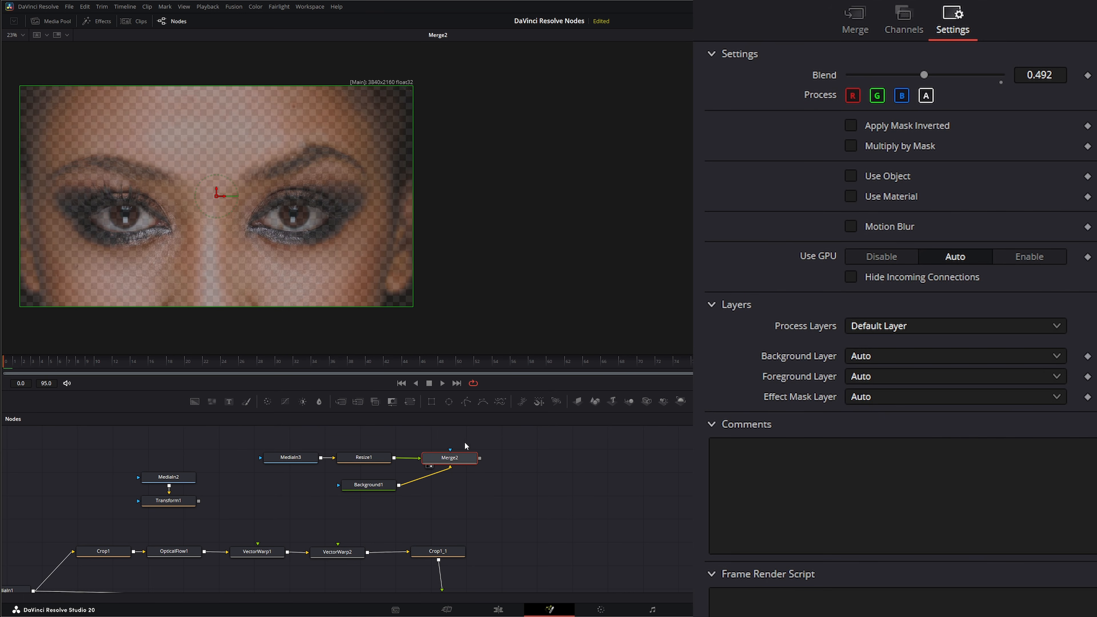
- Mask Merge2 with an Ellipse node and add a Transform node after the merge
mouse_move(432, 428)
left_mouse_down()
mouse_move(424, 433)
mouse_move(440, 434)
left_mouse_up()
left_click(461, 475)
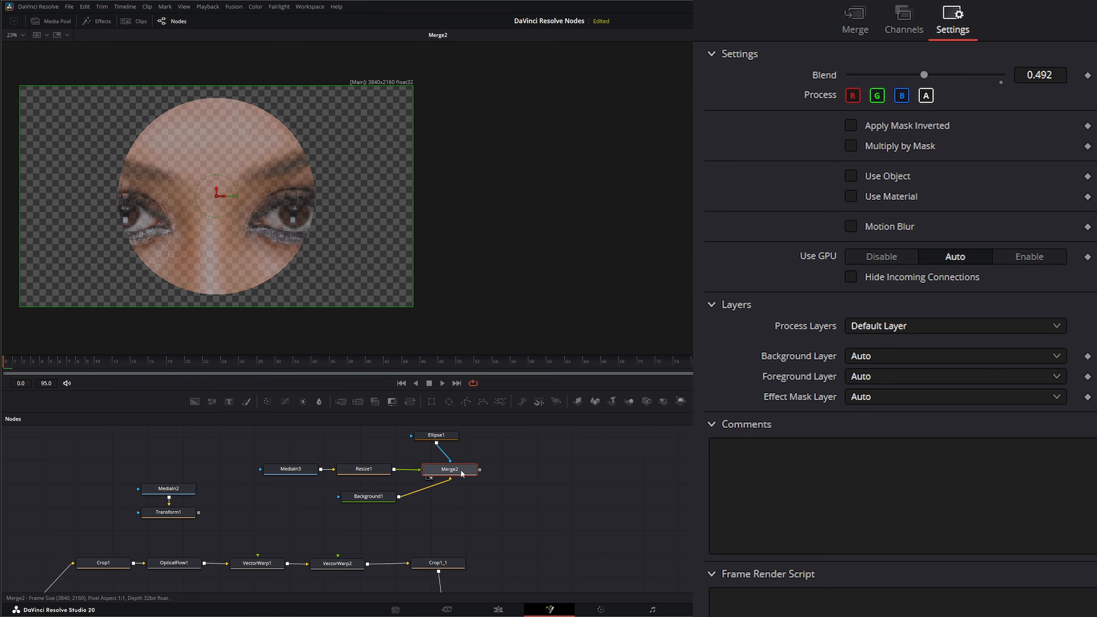
left_click(409, 402)
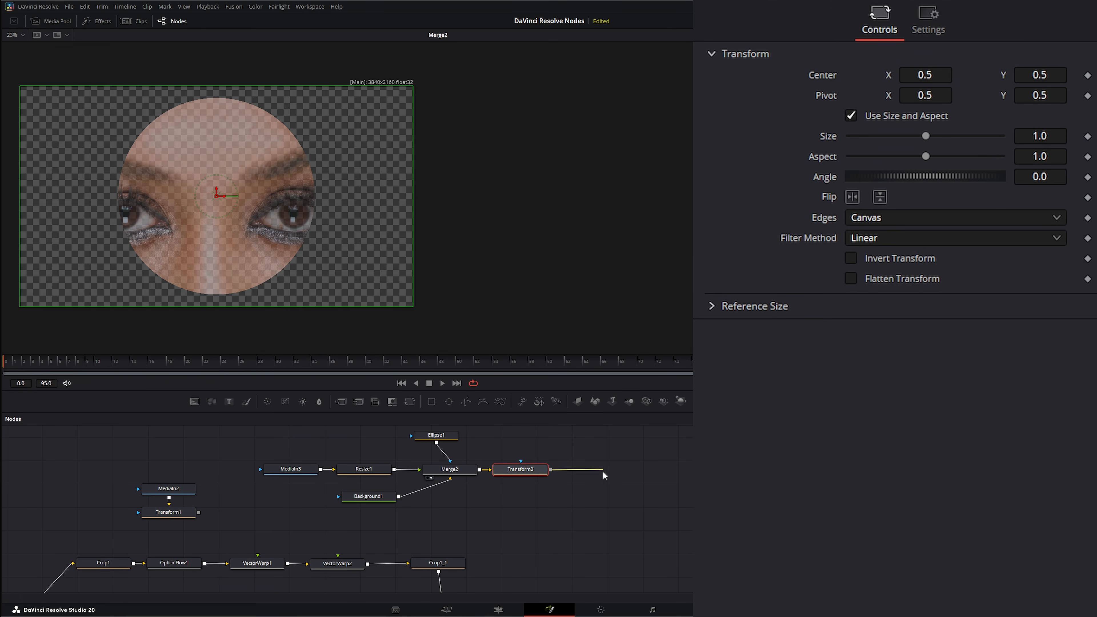
- Connect Transform2's output to VectorWarp2 and display Merge1 in the viewer
left_click_drag(550, 469, 341, 557)
scroll(498, 539, "down", 3)
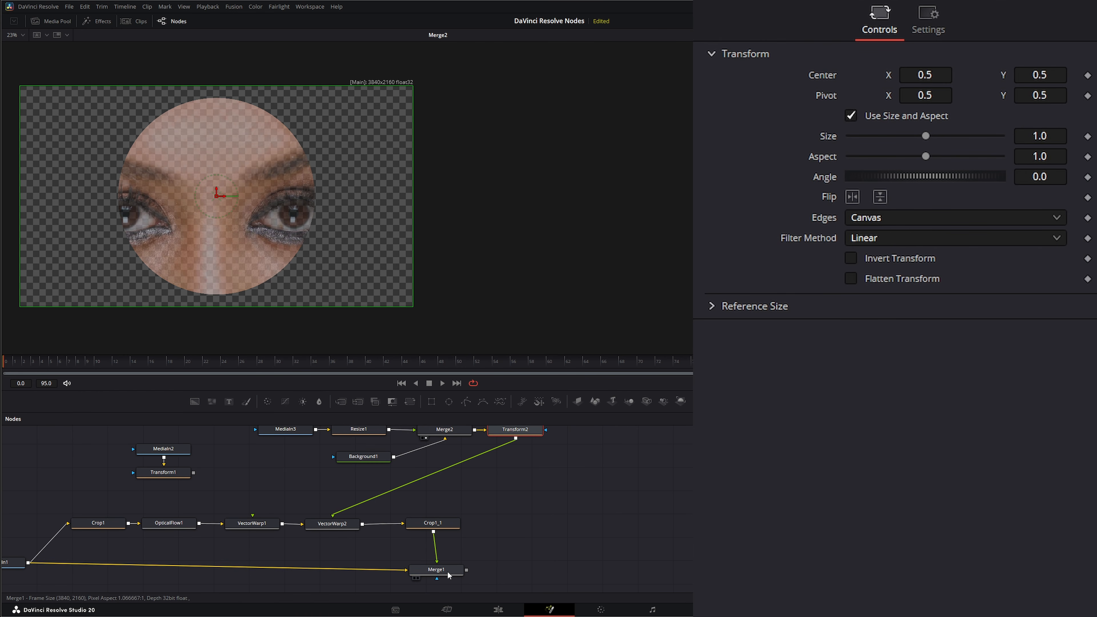
key("1")
- Fit the makeup image over the face's eyes with size 1.04, aspect 0.526 and center about X 0.492, Y 0.718
left_click_drag(495, 451, 518, 470)
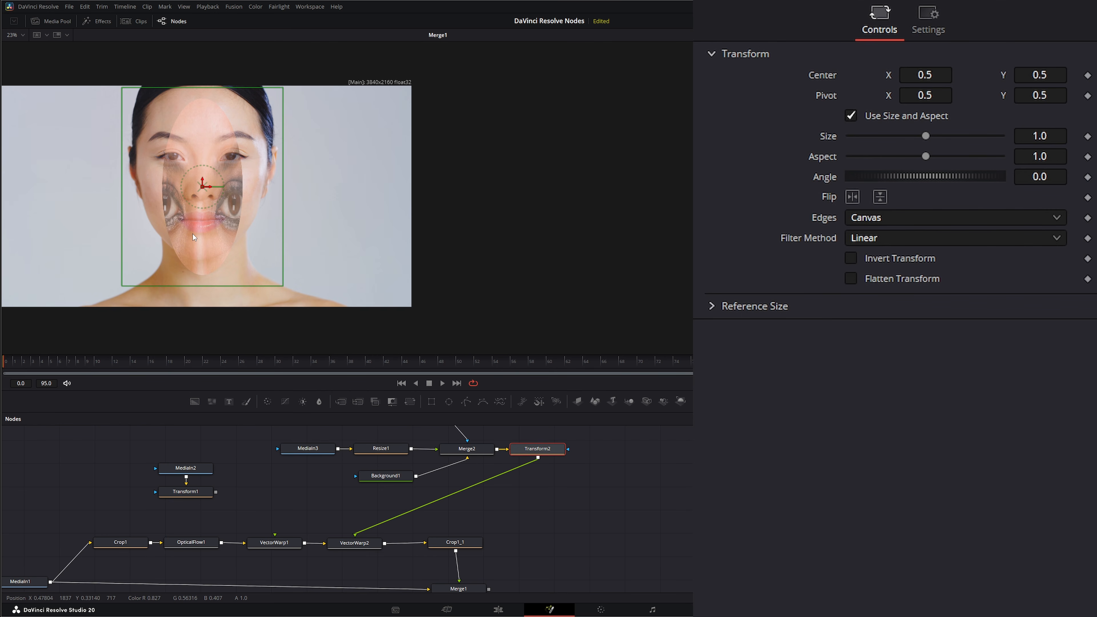
left_click_drag(193, 234, 200, 253)
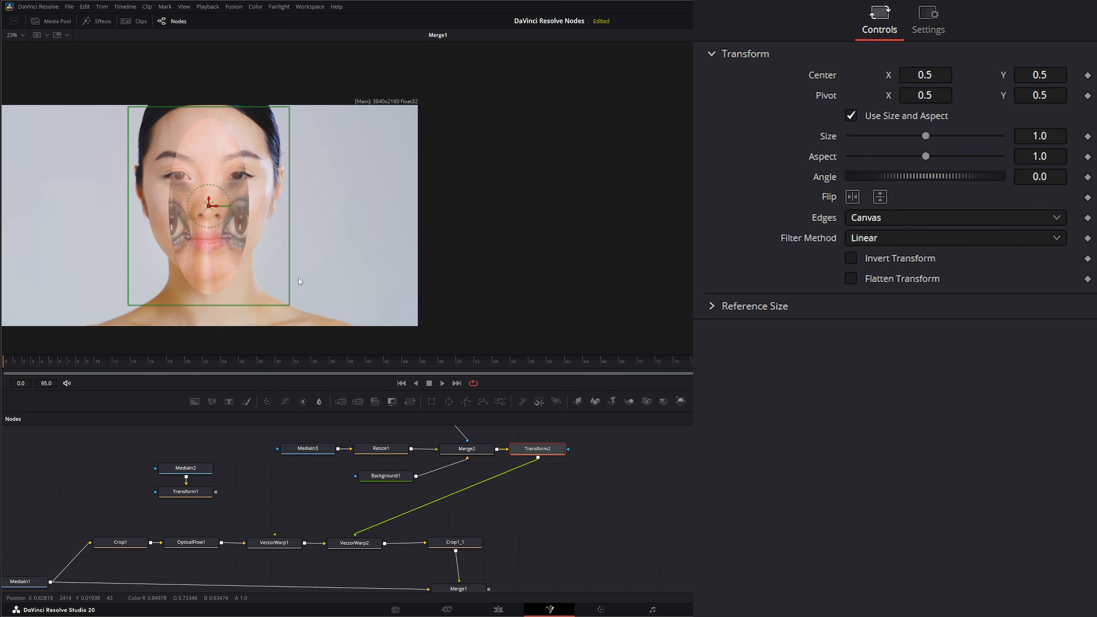
left_click_drag(926, 156, 891, 156)
left_click_drag(926, 135, 927, 136)
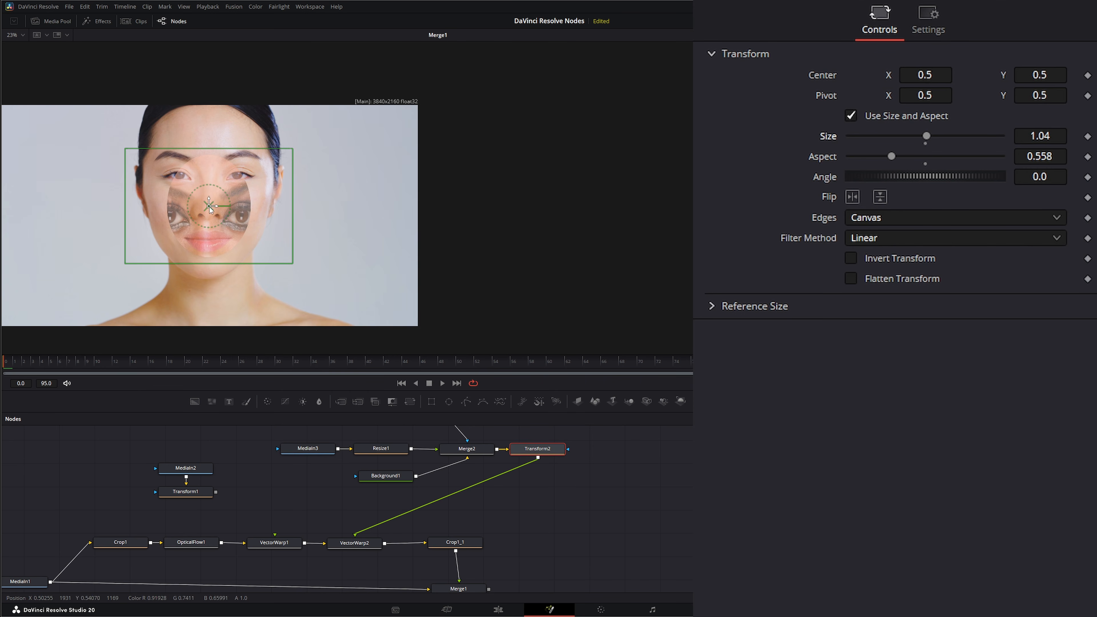
left_click_drag(209, 207, 208, 164)
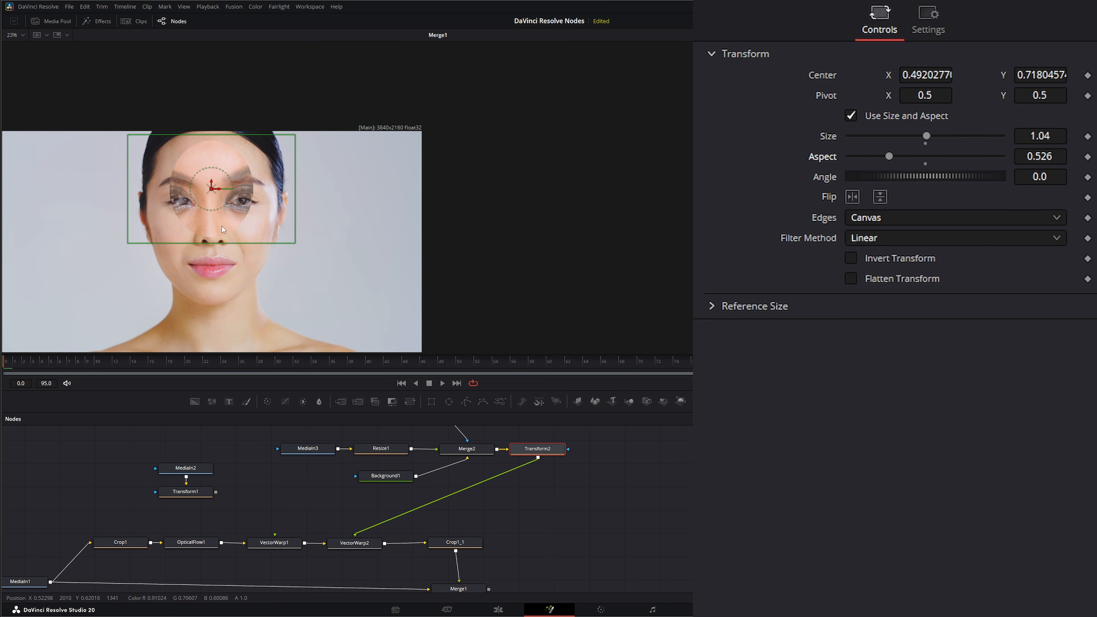
- Enlarge the Ellipse1 mask to about 0.829 wide and 0.582 high and set its soft edge to 0.0321
left_click_drag(636, 501, 639, 569)
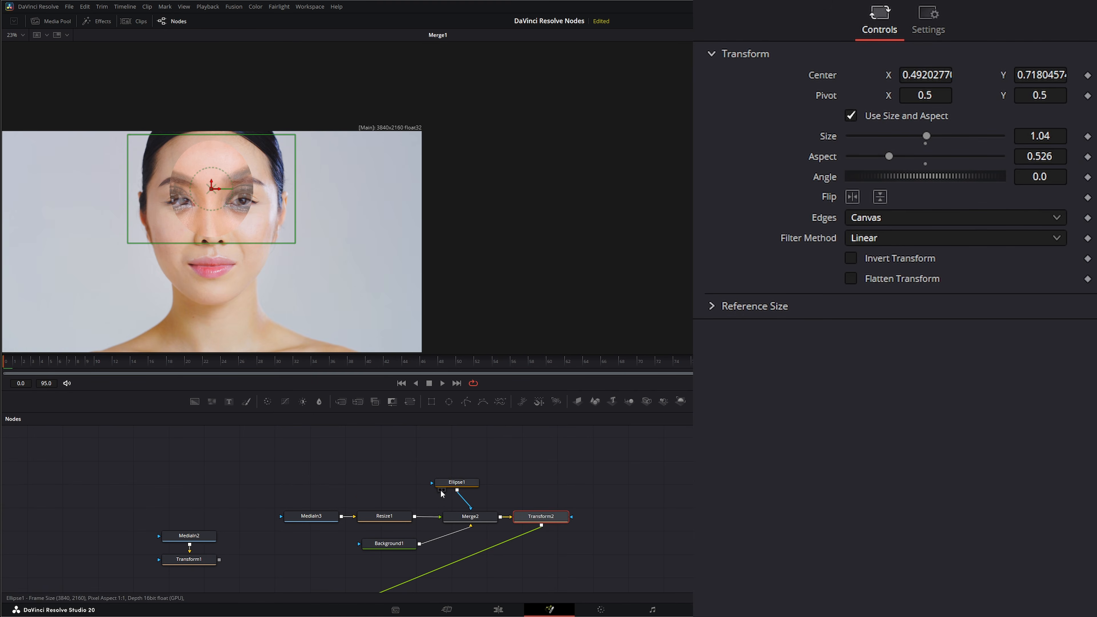
left_click(457, 484)
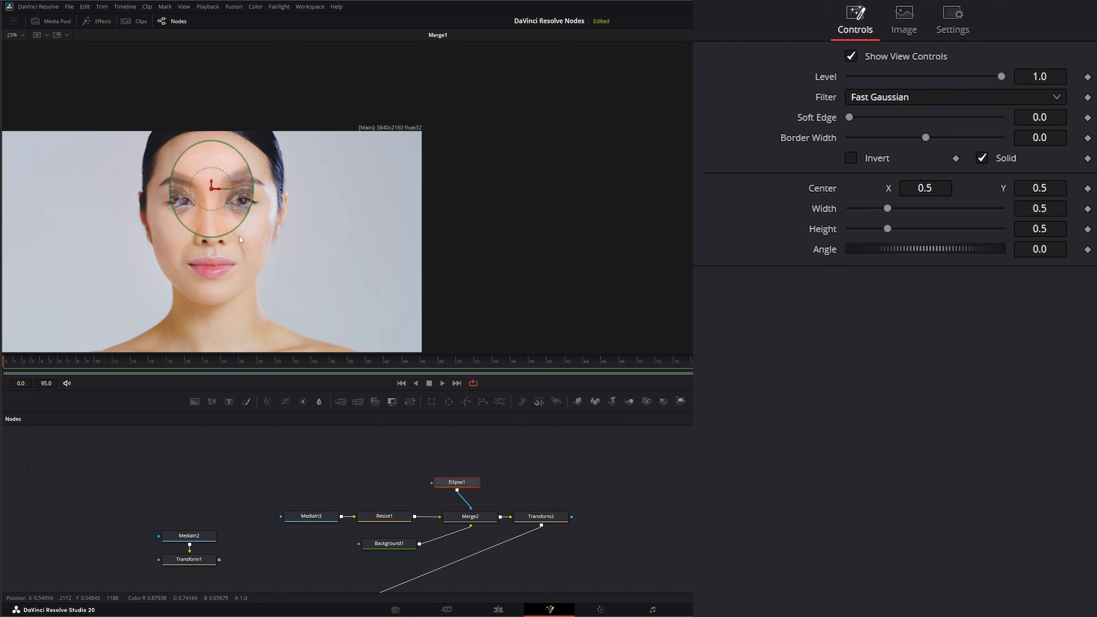
left_click_drag(256, 195, 276, 197)
left_click_drag(213, 245, 213, 247)
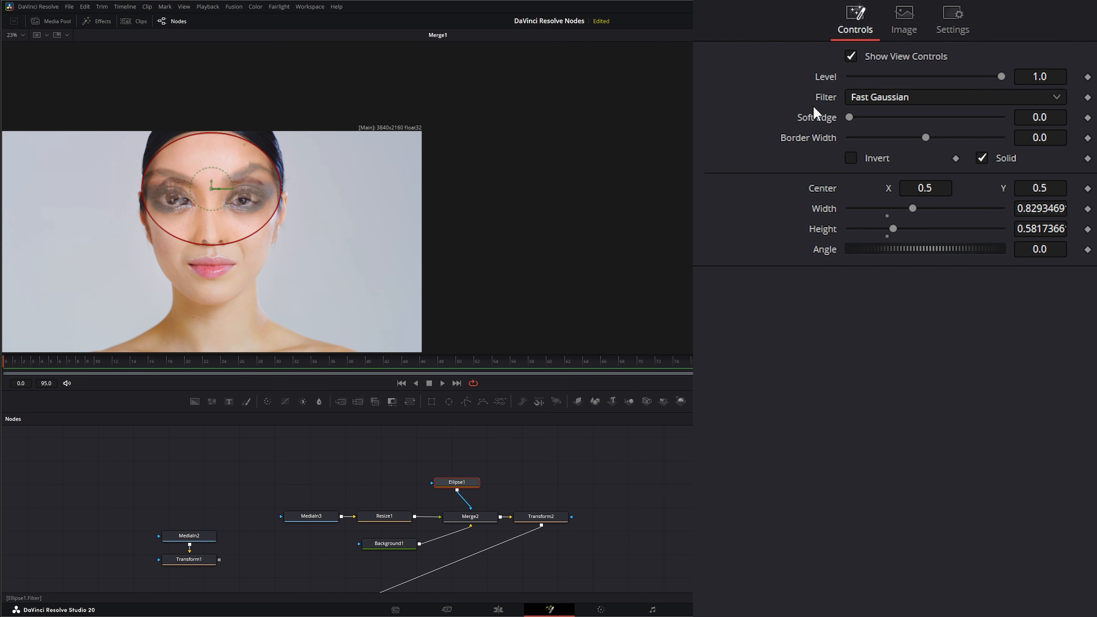
left_click_drag(853, 118, 874, 116)
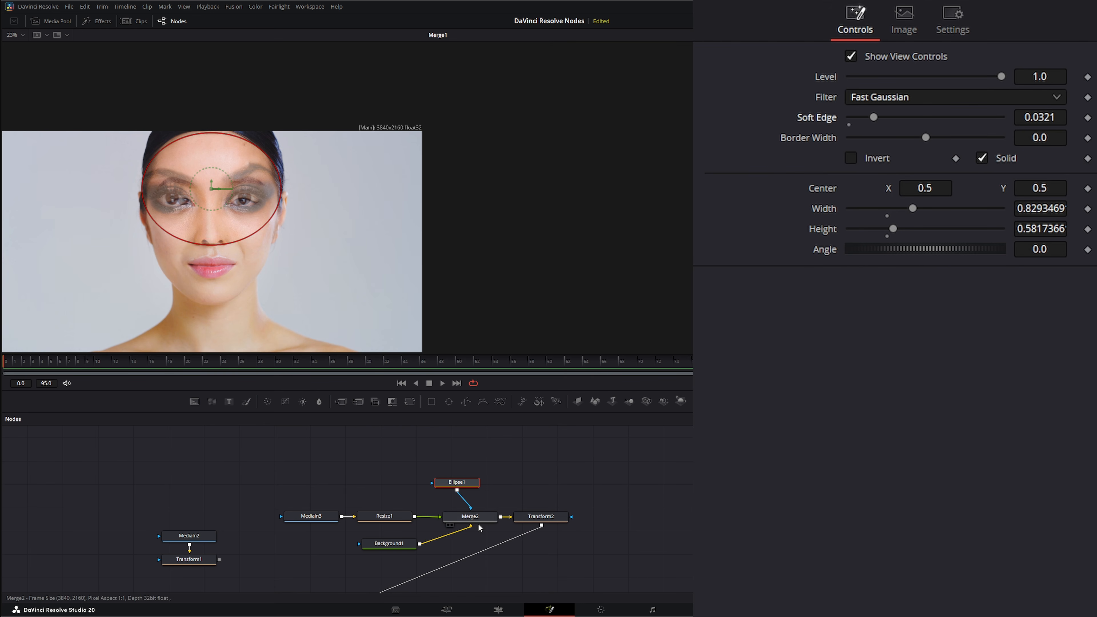
- Raise Merge2's blend to 1.0 and deselect the node
left_click(493, 517)
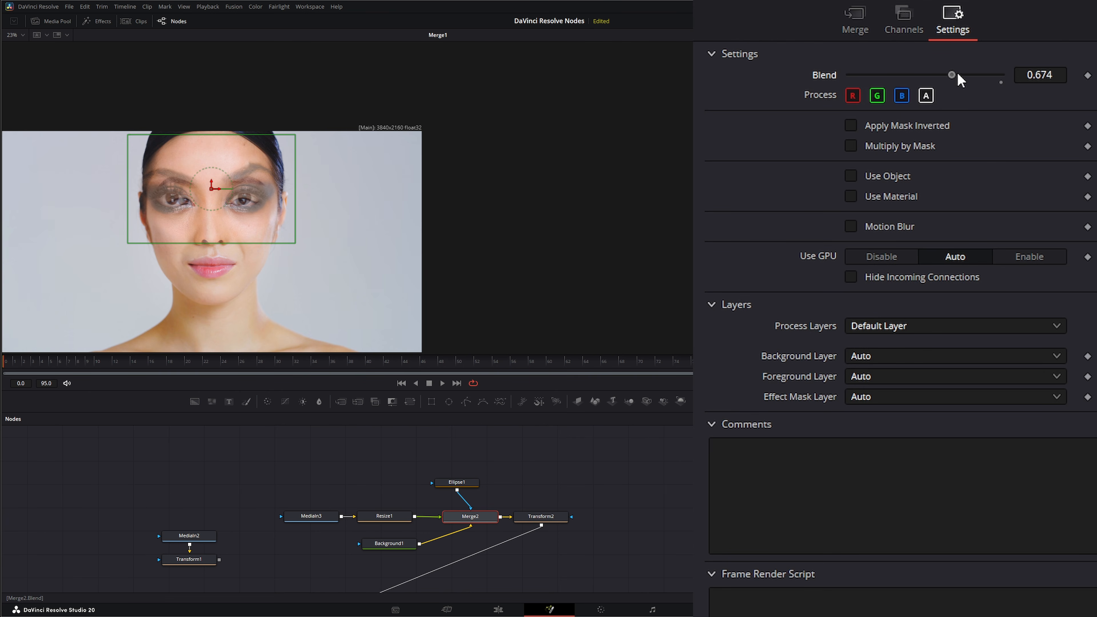
left_click_drag(958, 75, 1024, 76)
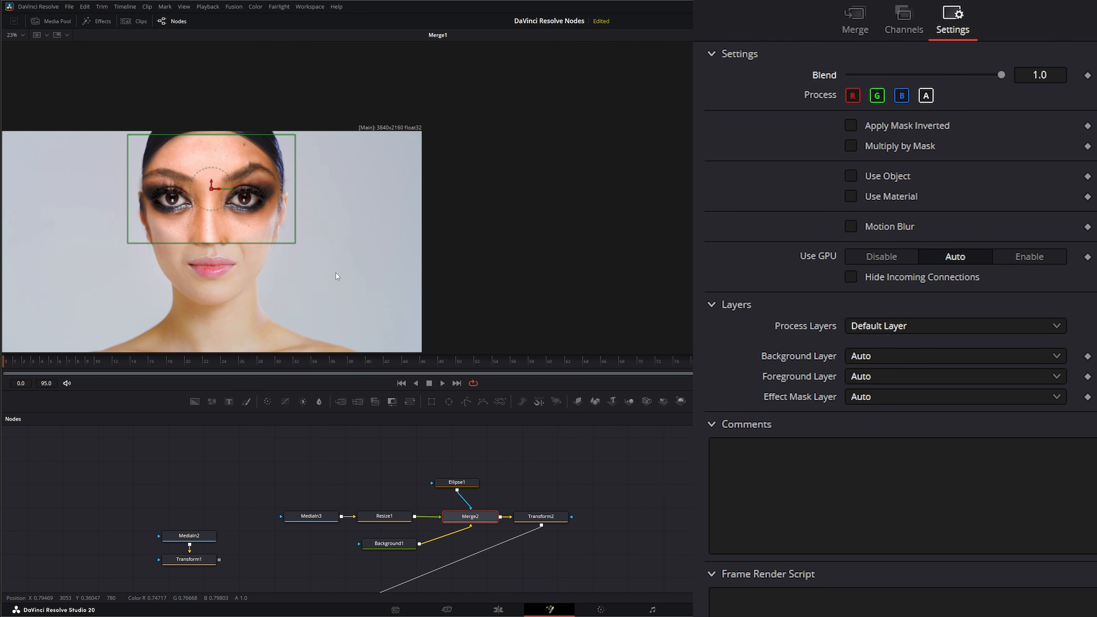
left_click(670, 500)
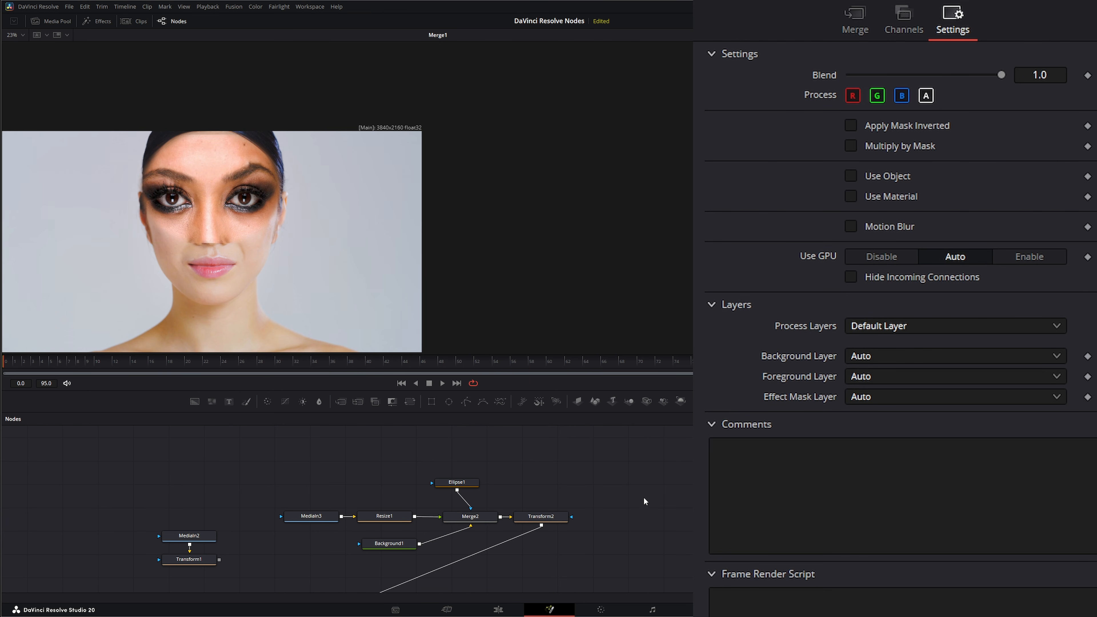
- Refine the Ellipse1 mask to a height of about 0.48 and a soft edge of 0.0492, and play back the composite
left_click_drag(212, 281, 204, 258)
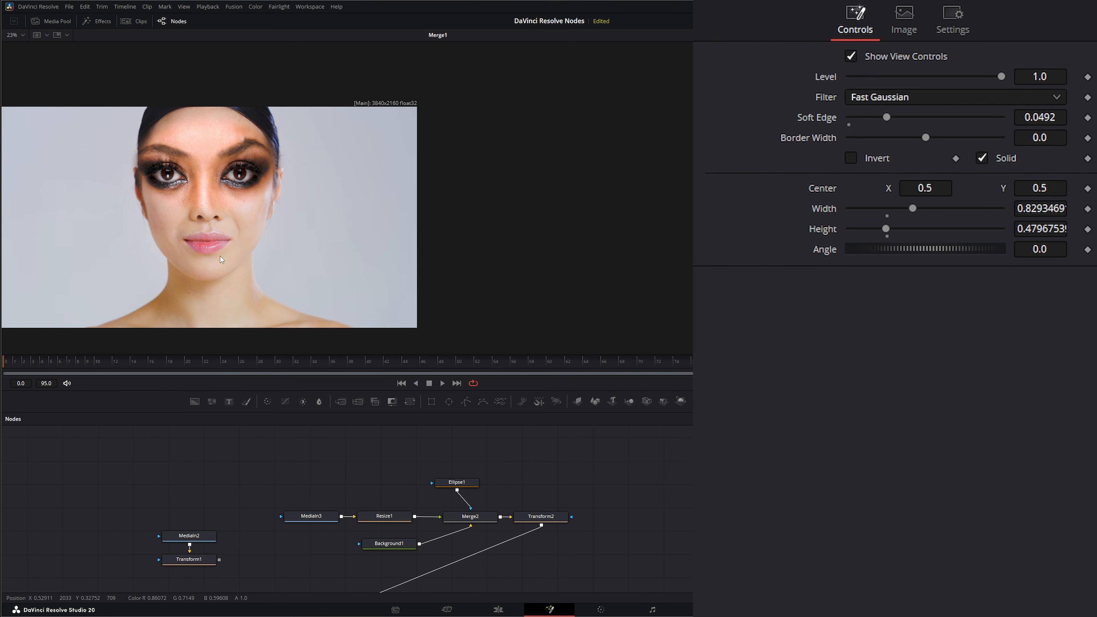
scroll(204, 255, "up", 1)
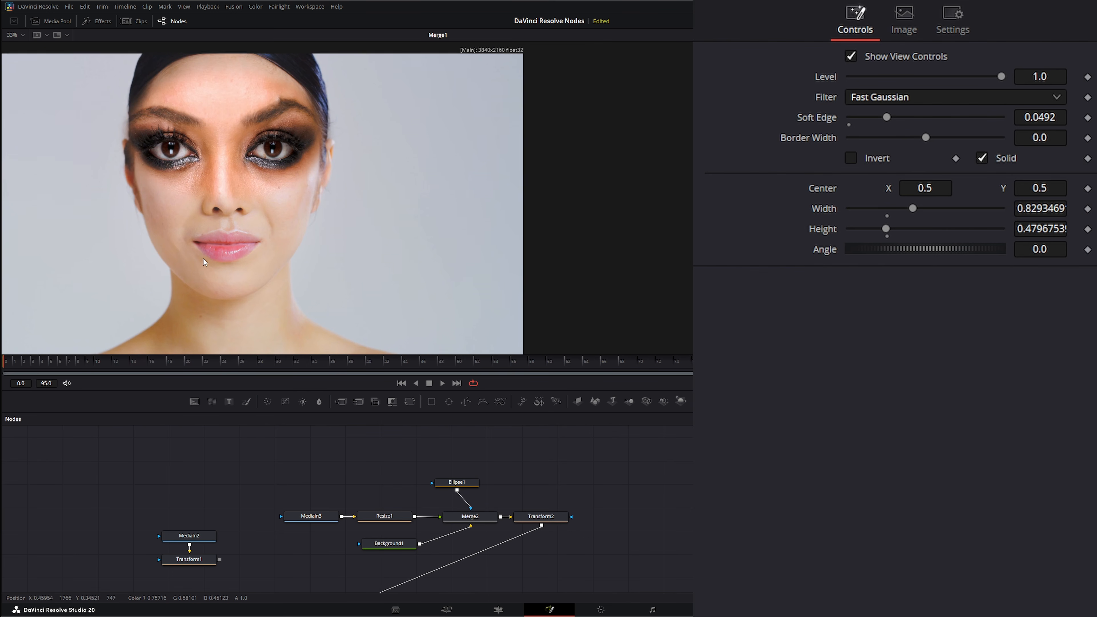
left_click(442, 384)
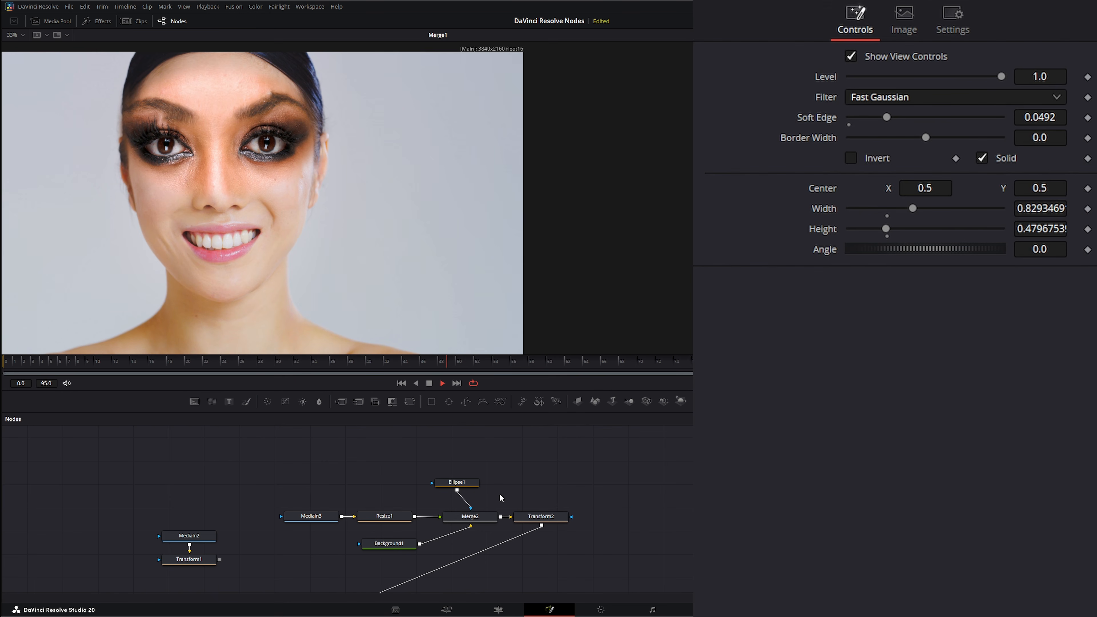
left_click_drag(263, 521, 255, 470)
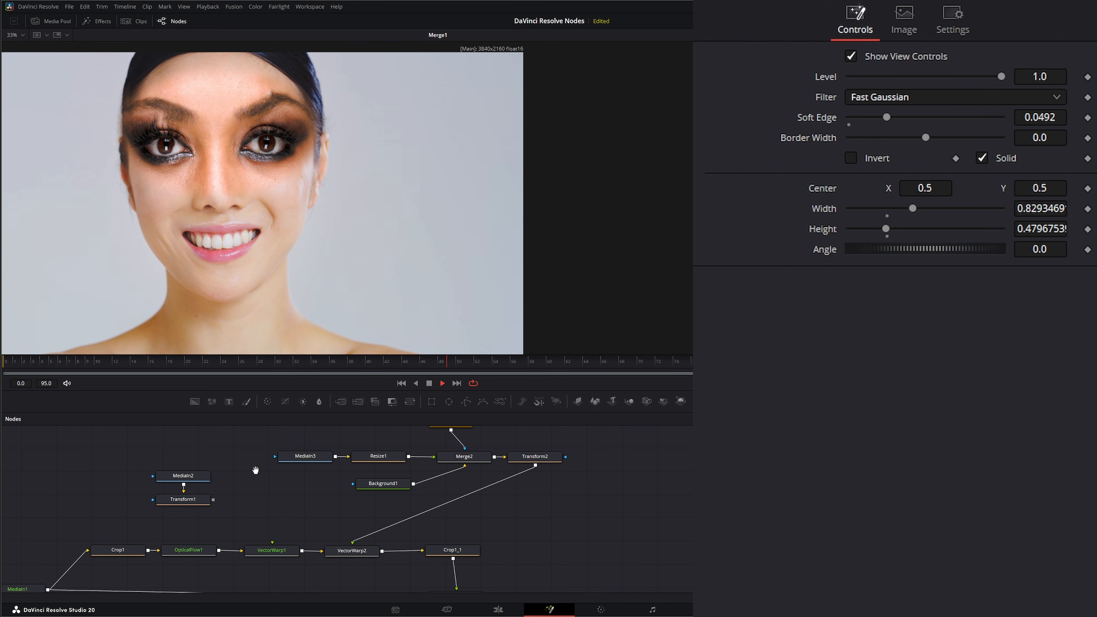